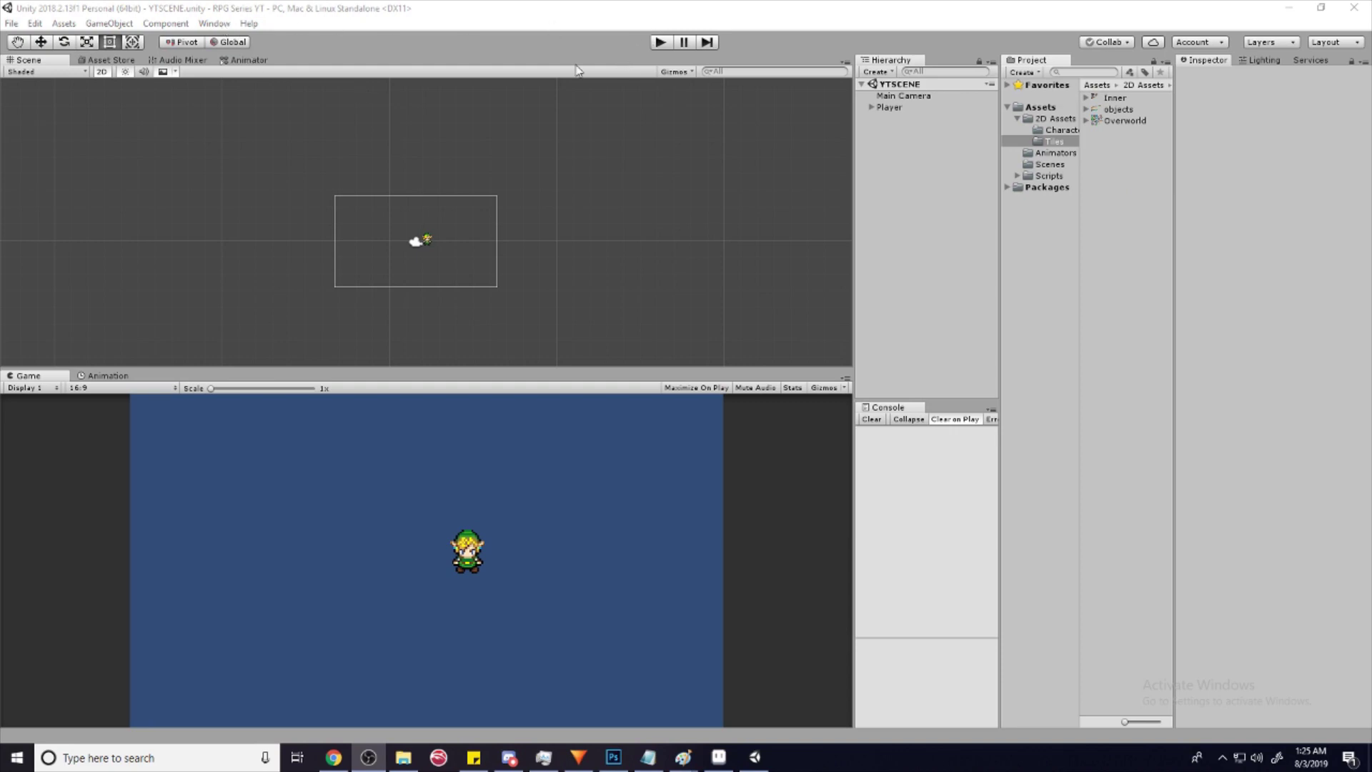
- Open the Tile Palette and dock it beside the Scene view, making it slightly narrower
left_click(505, 8)
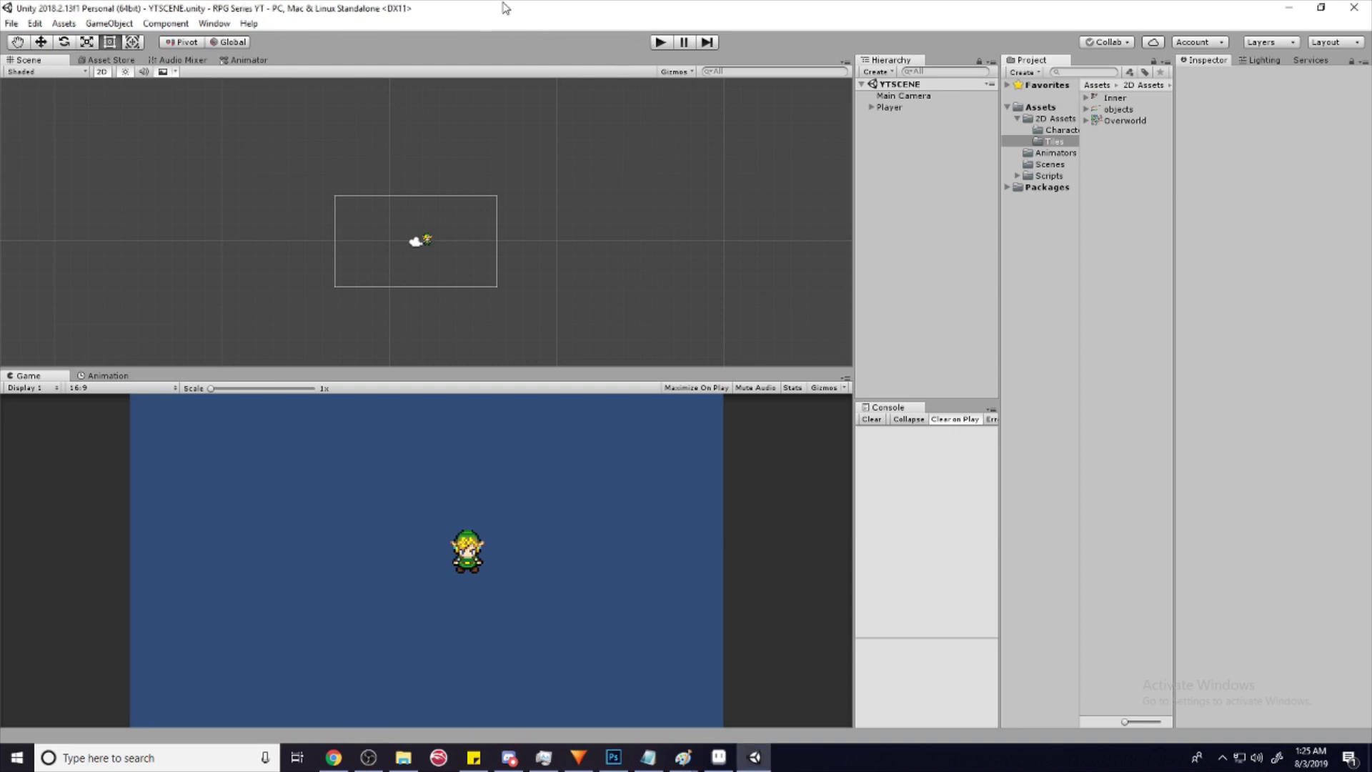
left_click(215, 24)
mouse_move(285, 245)
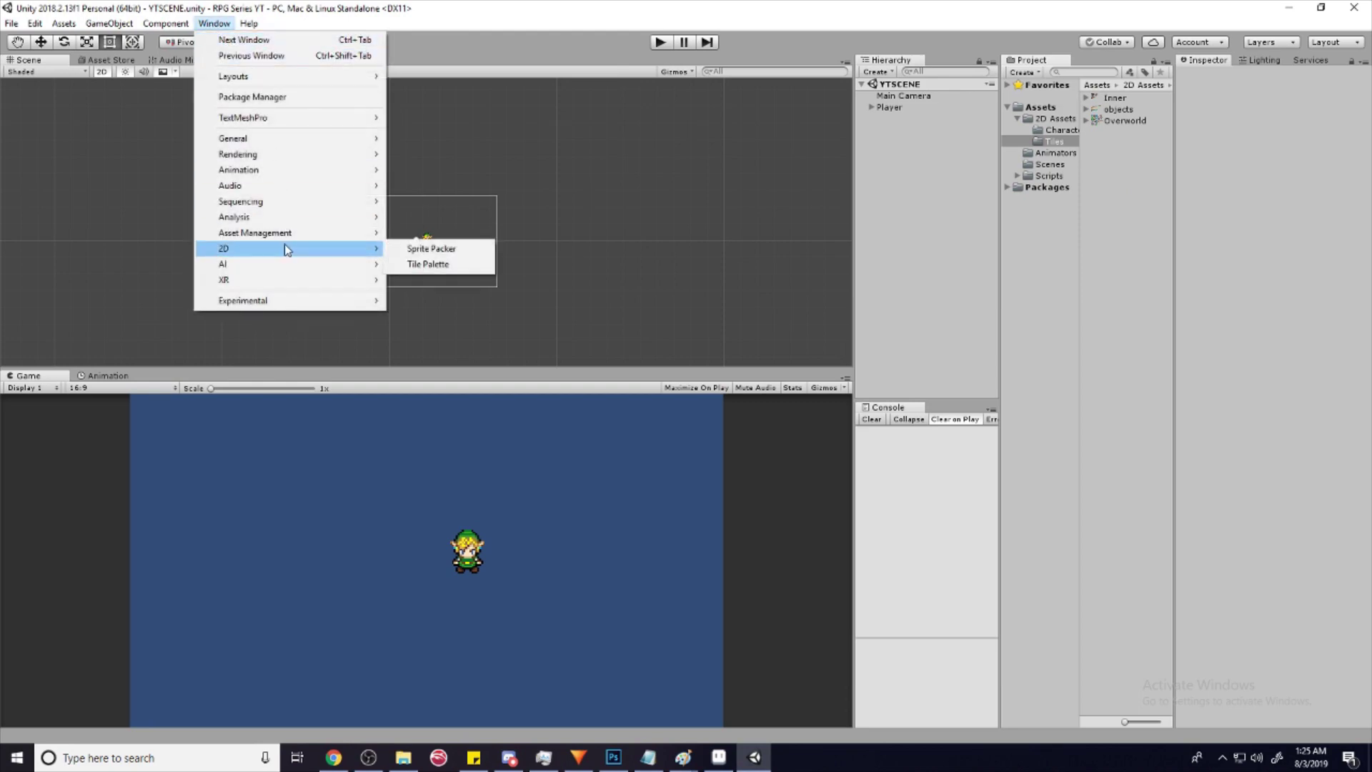
left_click(451, 264)
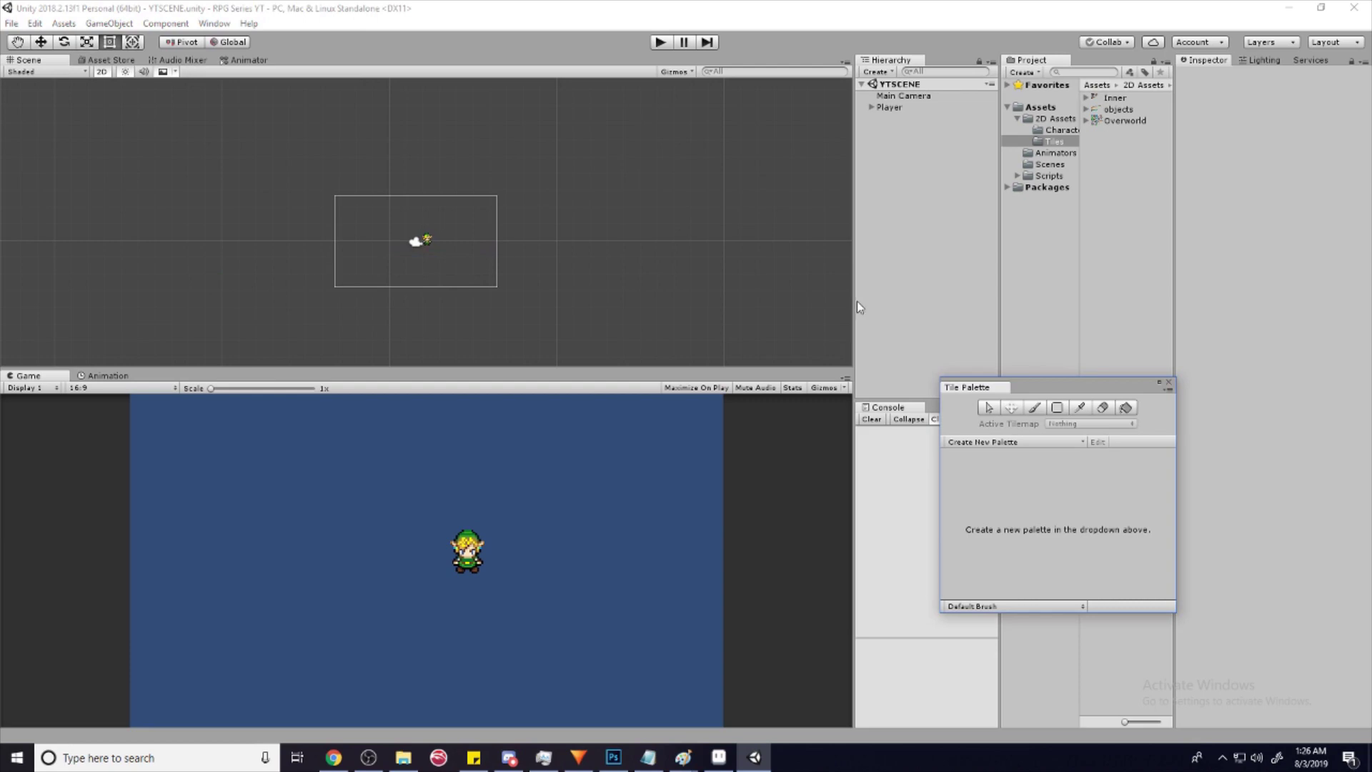
left_click_drag(1044, 384, 643, 119)
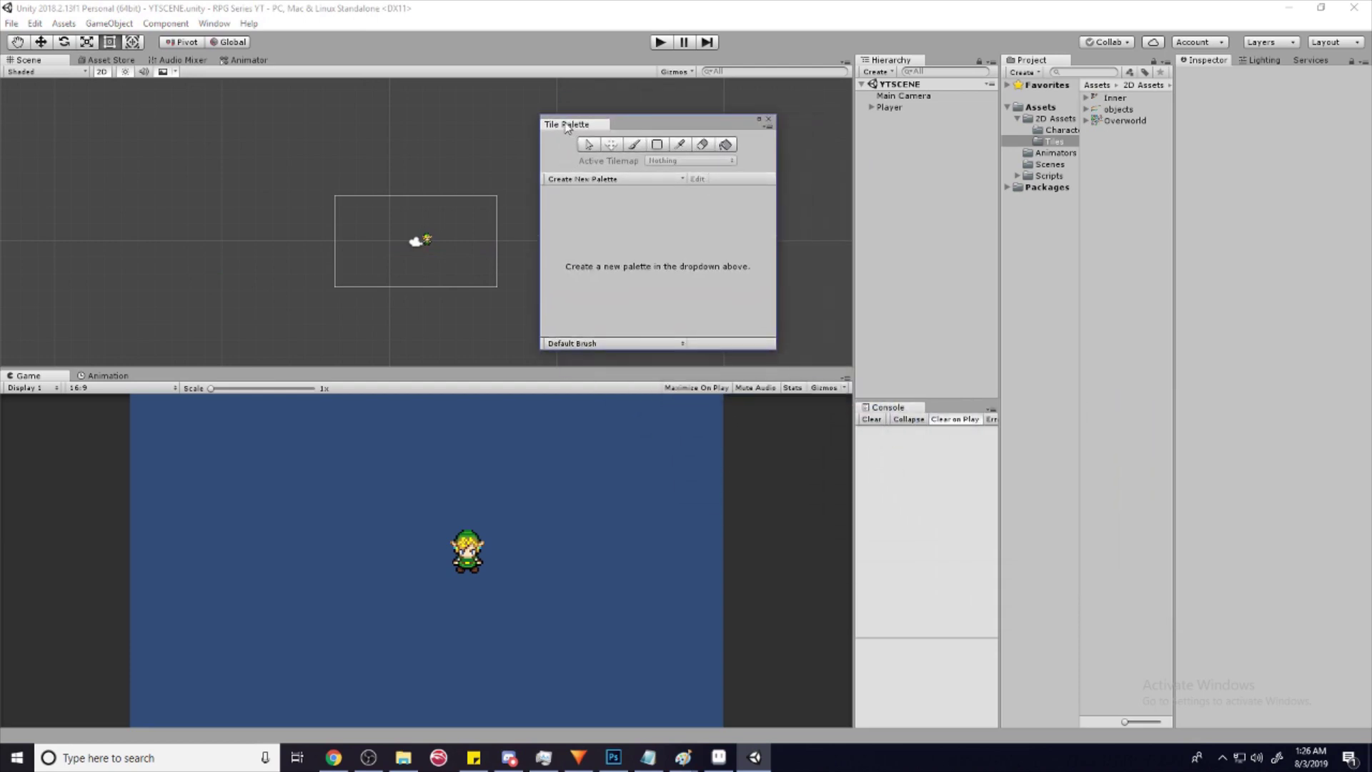
left_click_drag(566, 127, 786, 178)
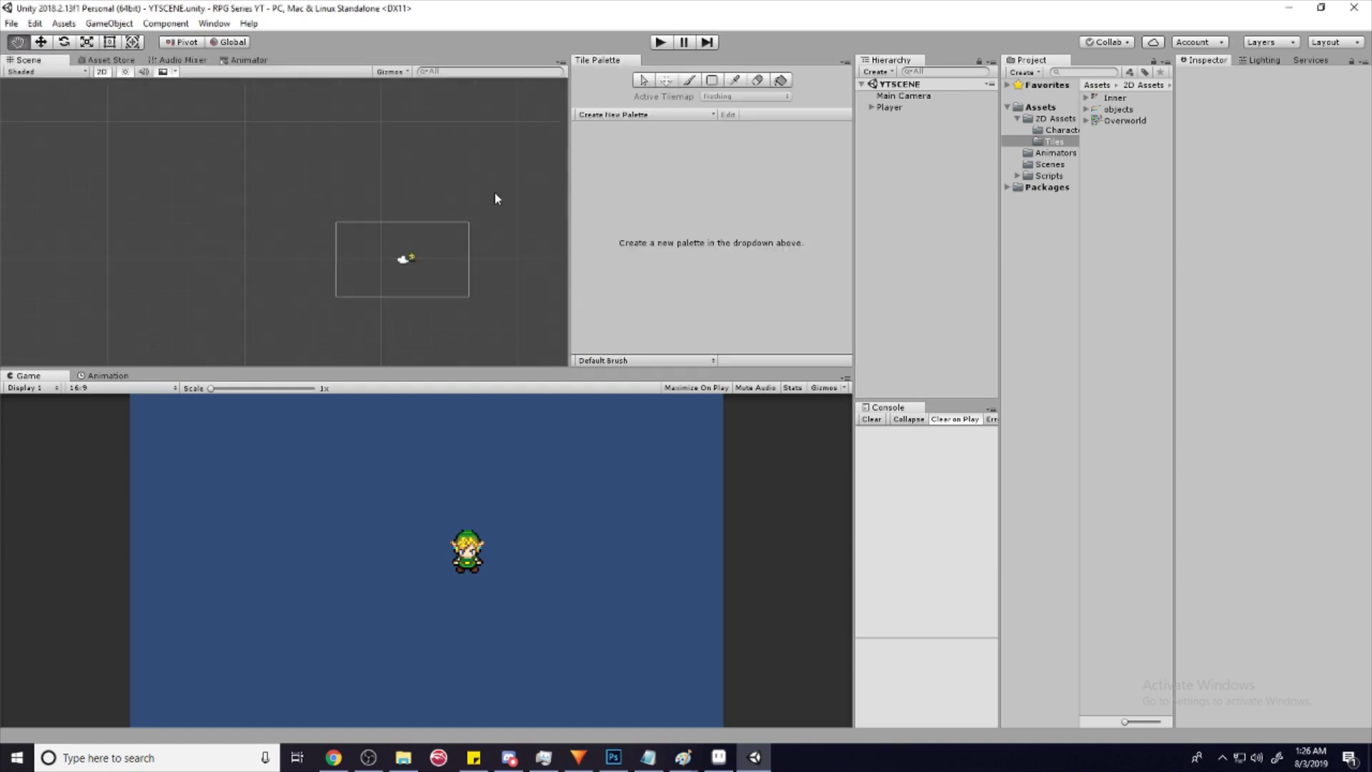
left_click_drag(568, 206, 620, 206)
scroll(432, 243, "up", 3)
scroll(425, 248, "up", 2)
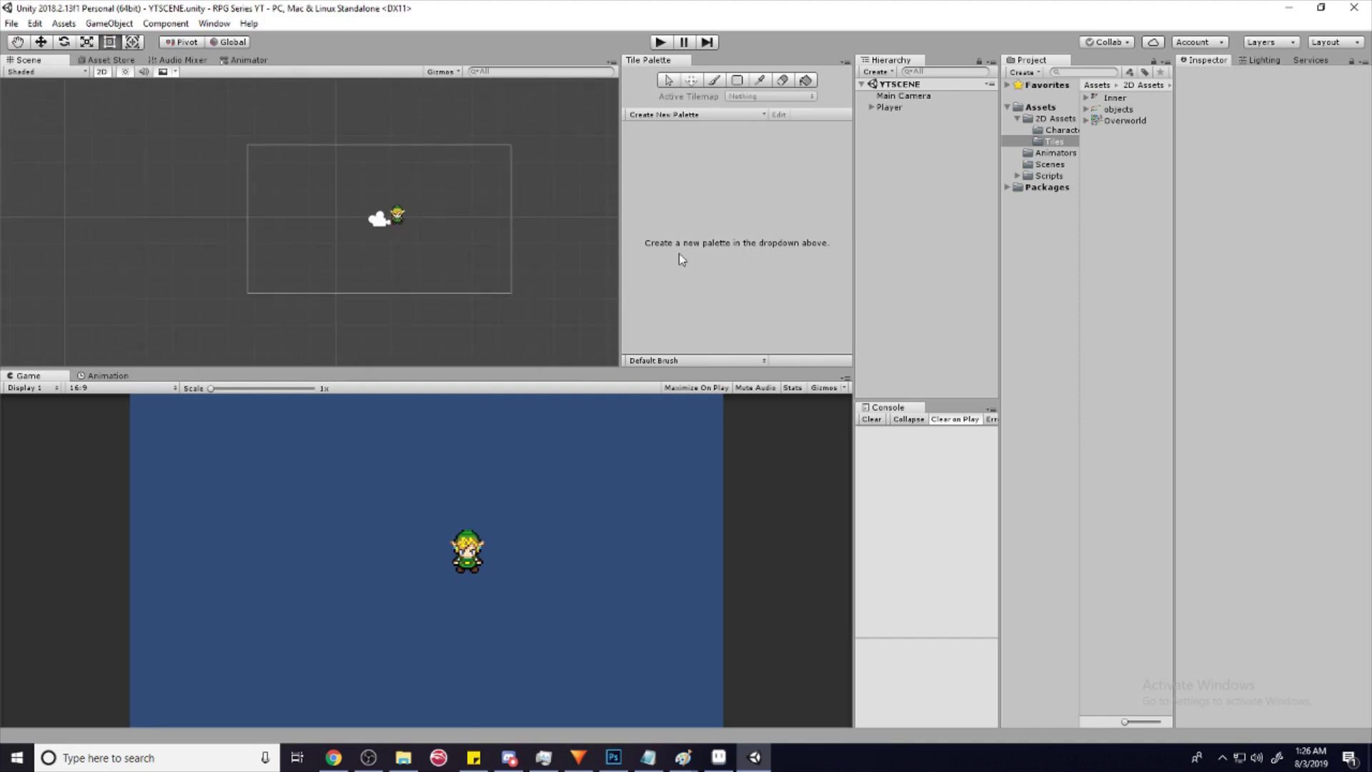
- Start creating a new tile palette named Main Palette
left_click(710, 114)
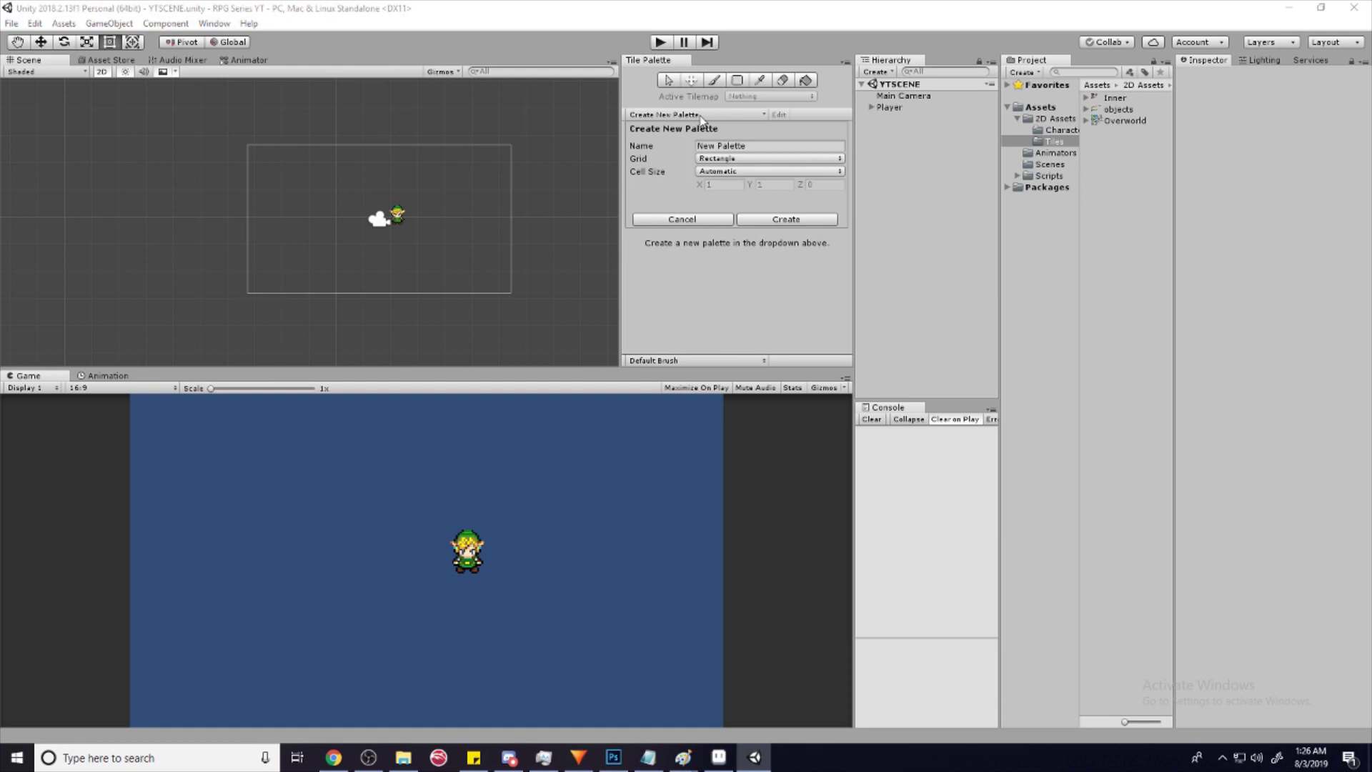
left_click(746, 145)
type("Main")
left_click(784, 219)
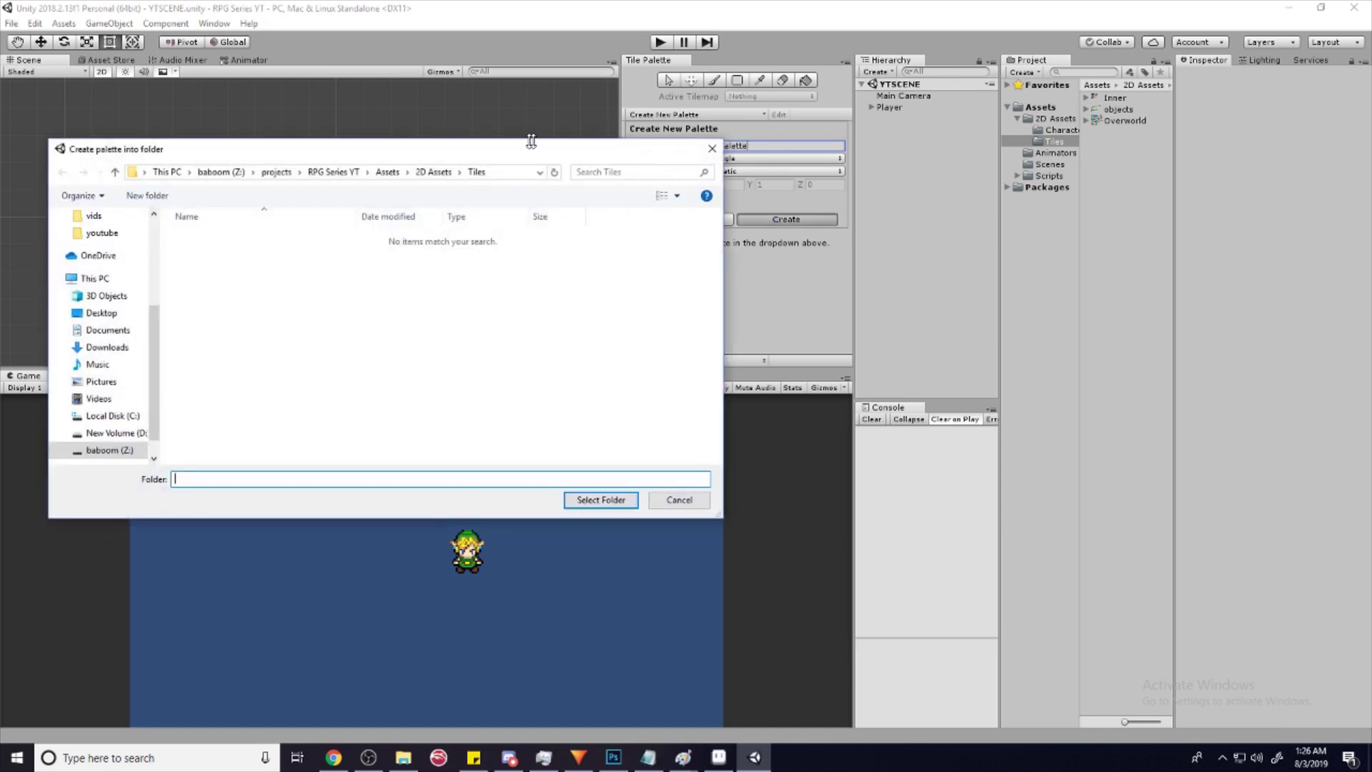
left_click_drag(541, 158, 739, 143)
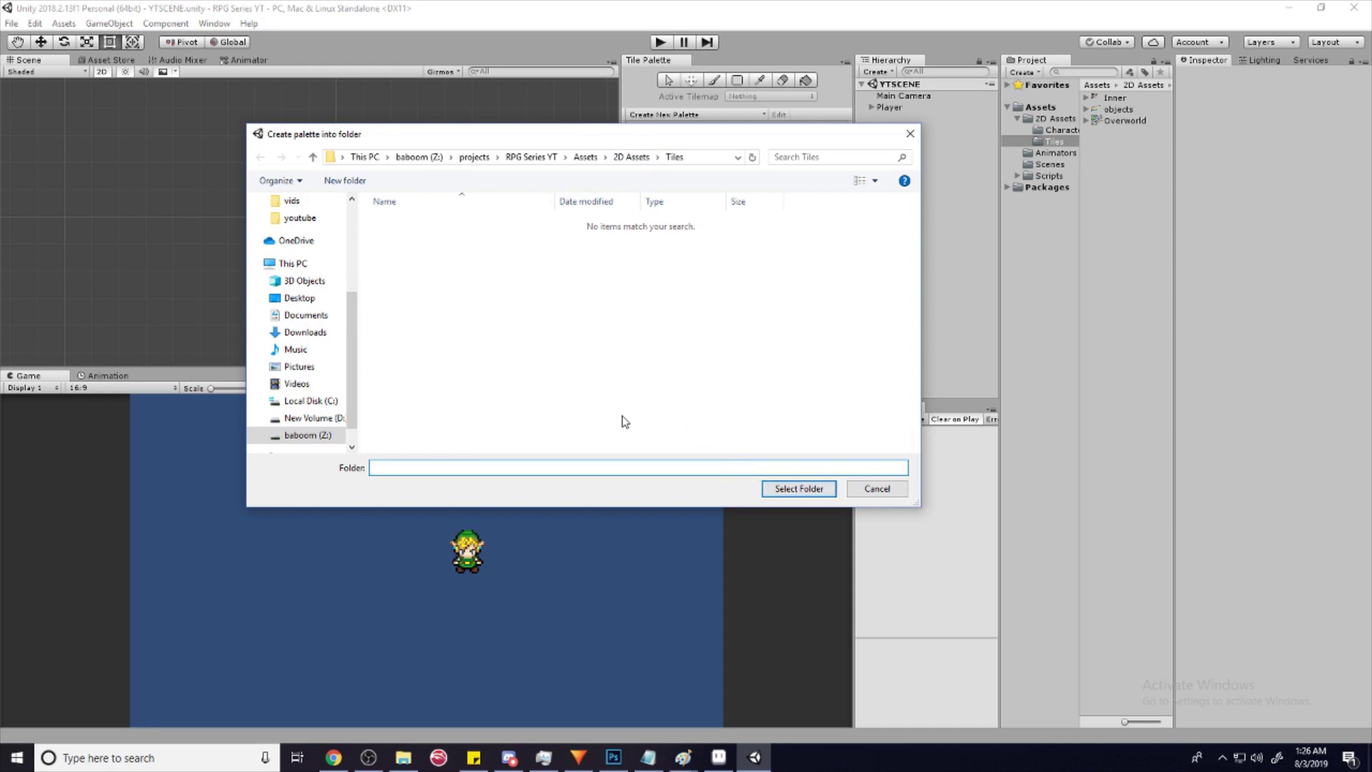
left_click(632, 160)
left_click(511, 296)
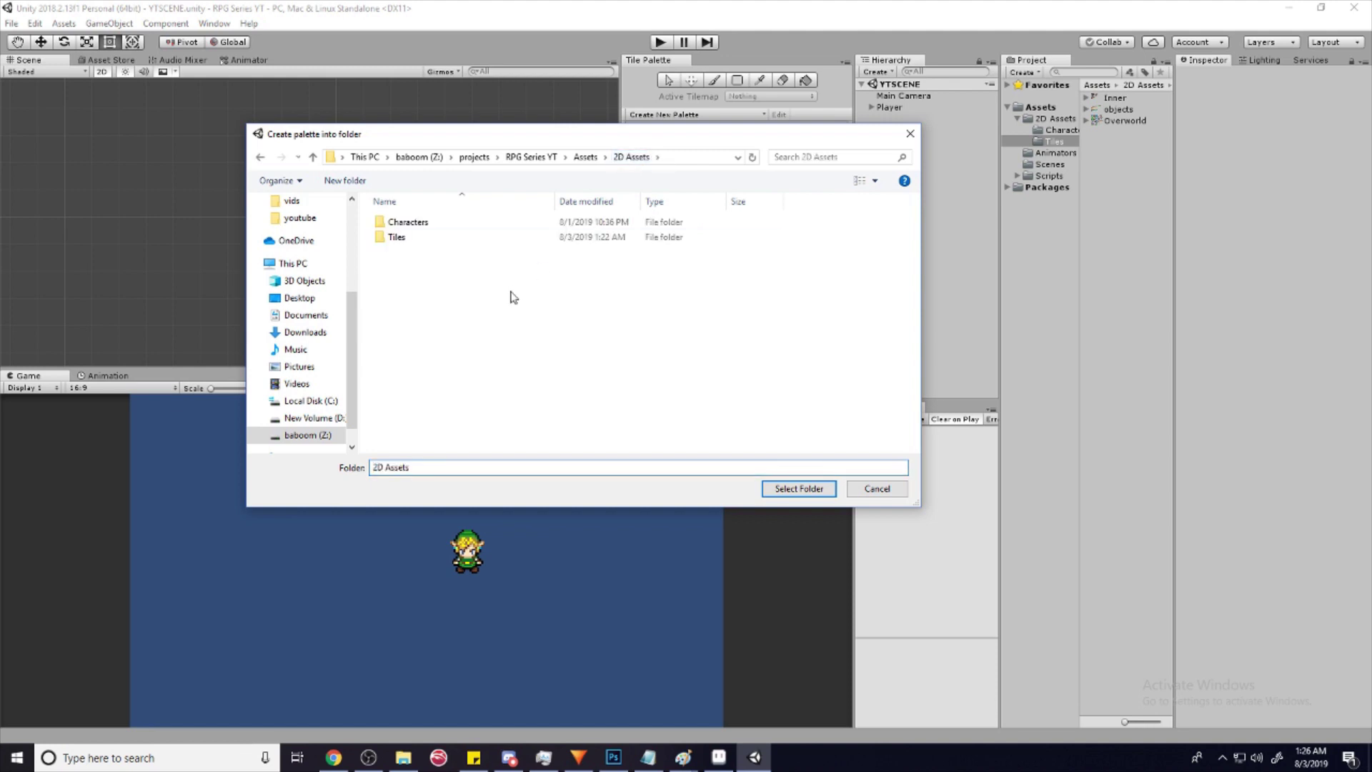
right_click(508, 291)
mouse_move(438, 459)
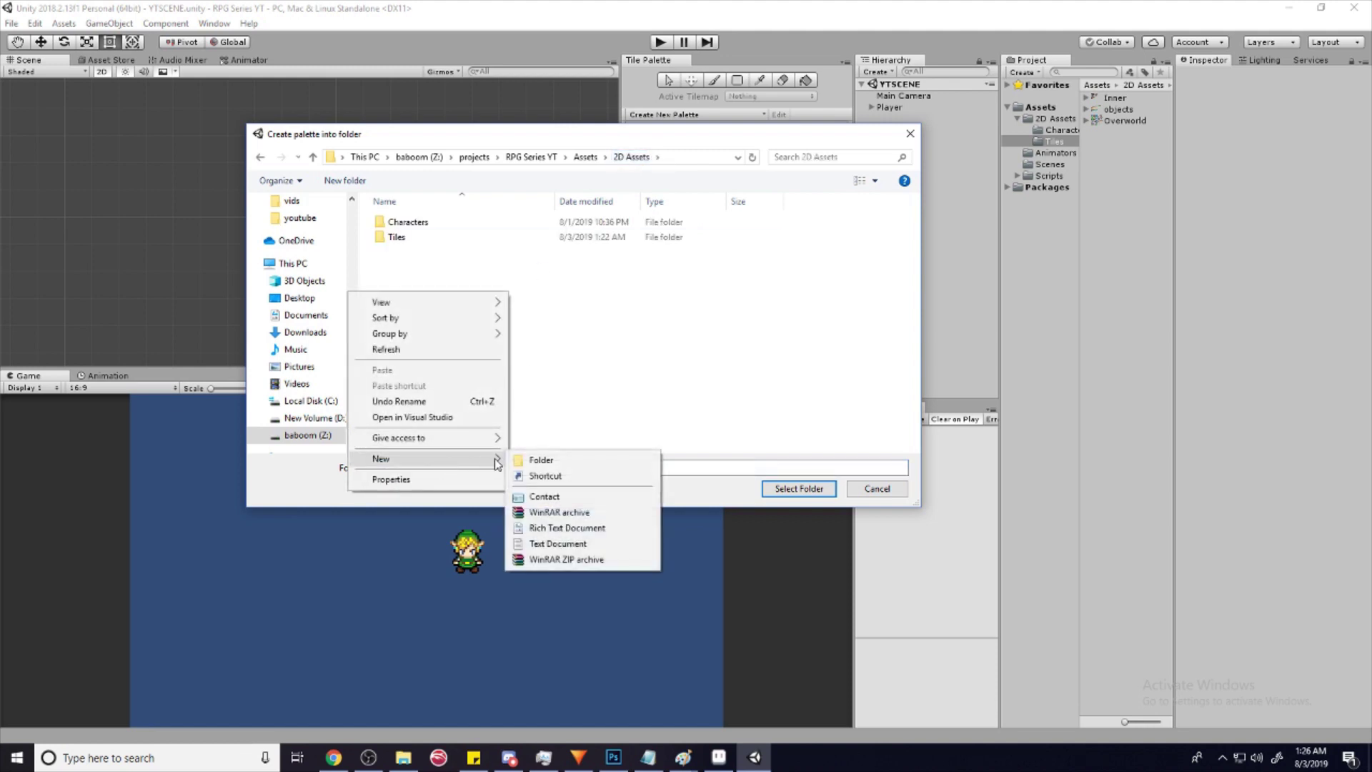
left_click(615, 271)
- Create a Palettes folder inside Assets and save the new palette in it
left_click(585, 156)
right_click(397, 351)
mouse_move(498, 516)
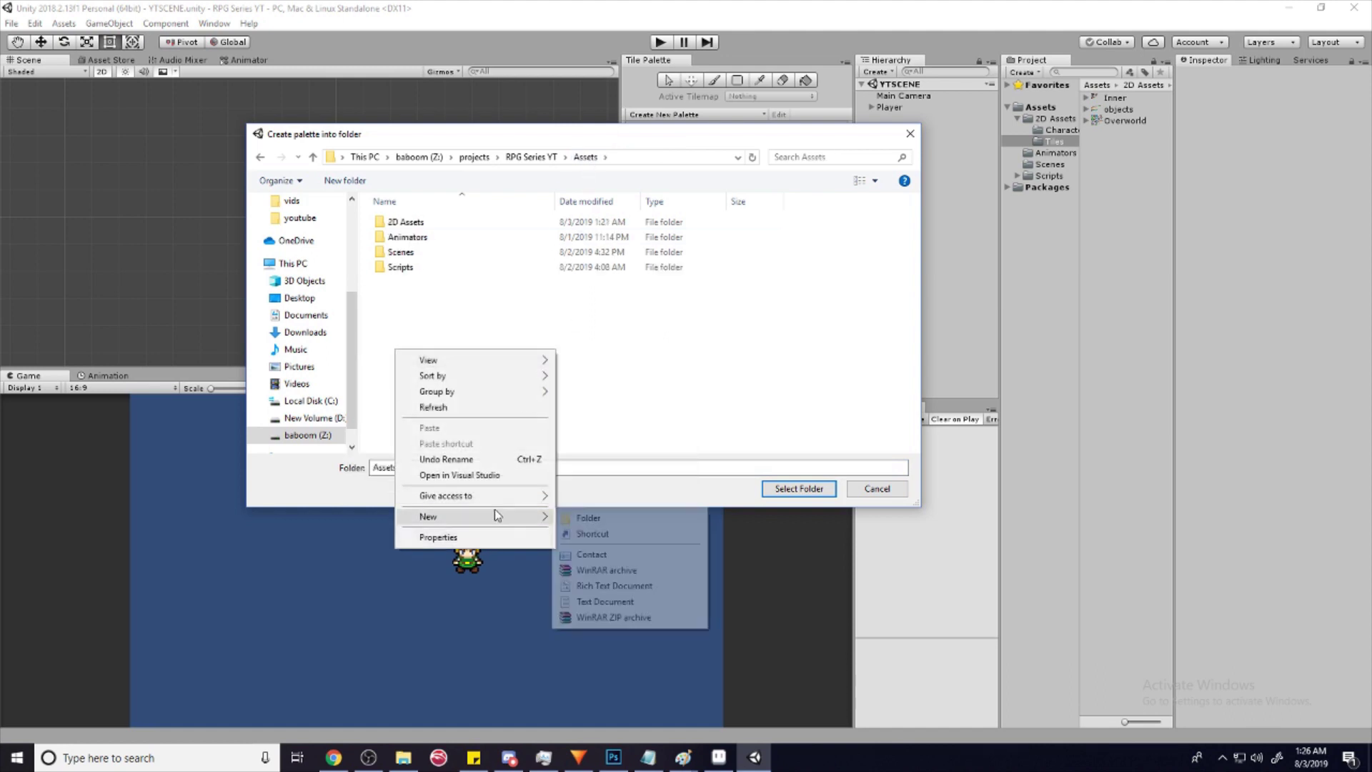
left_click(586, 518)
type("P")
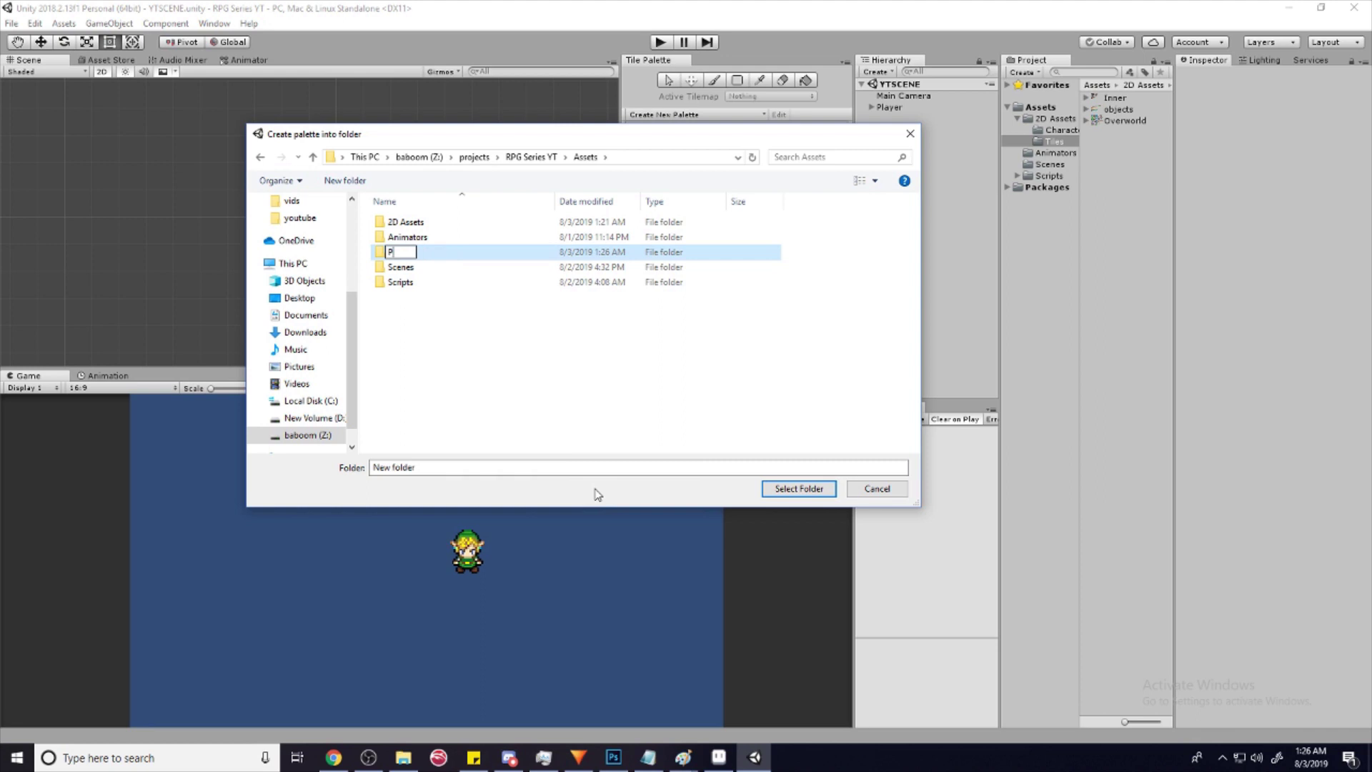
type("alettes")
key("Return")
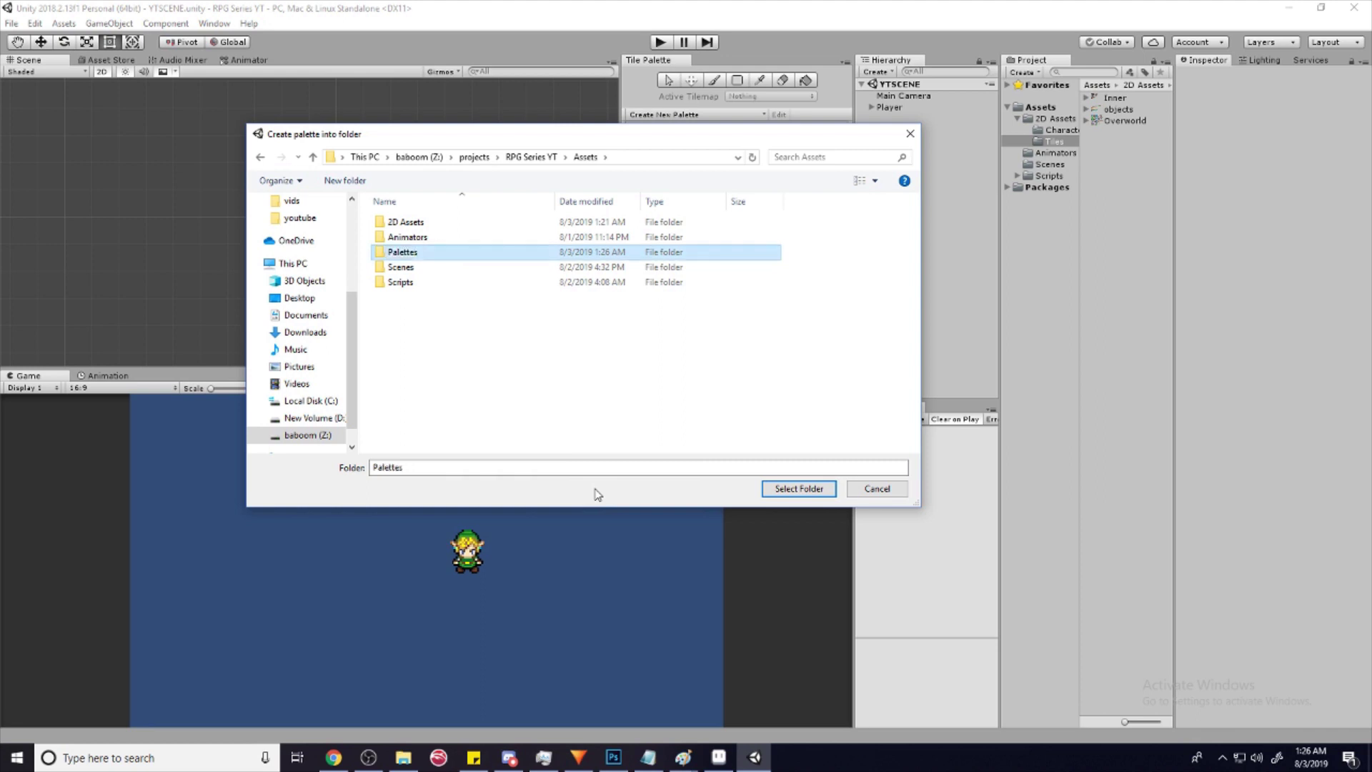
left_click(798, 488)
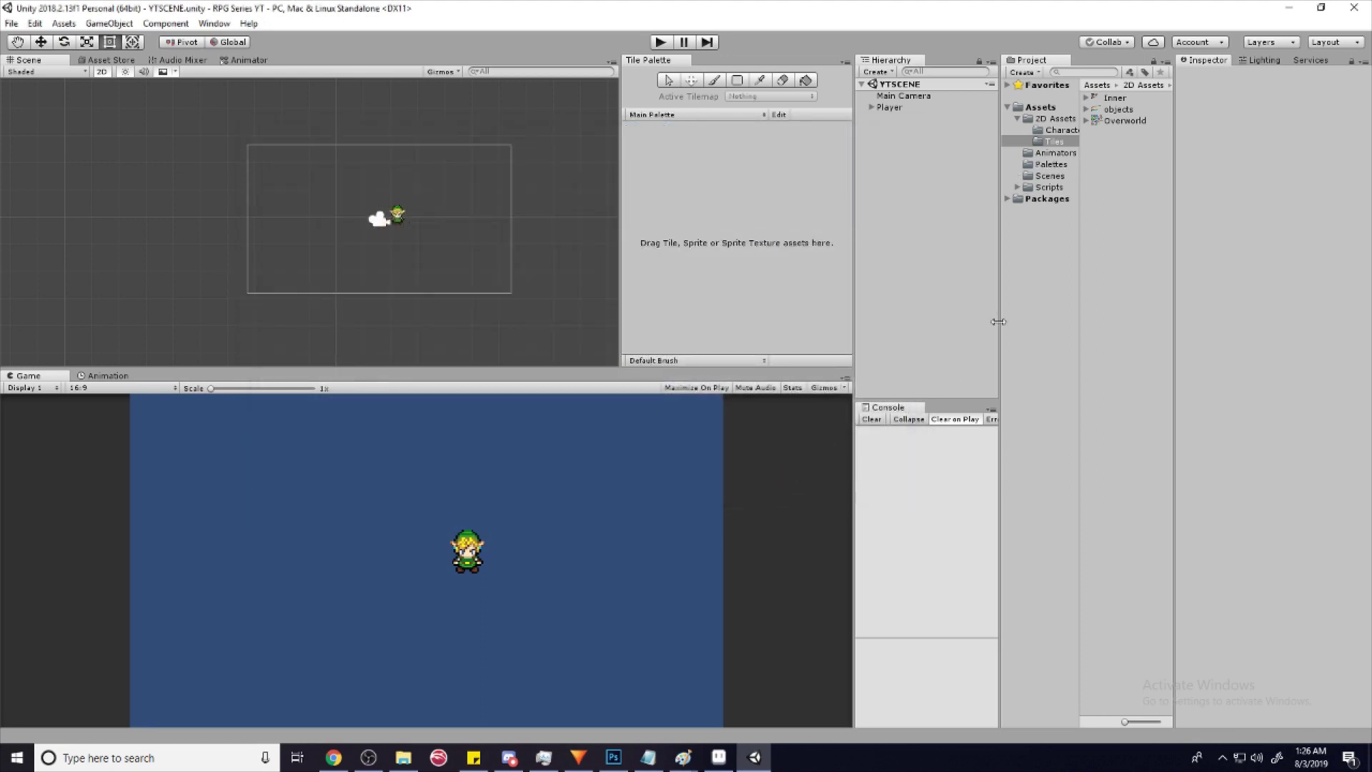
- Inspect the Main Palette asset in the project's Palettes folder
left_click(1065, 165)
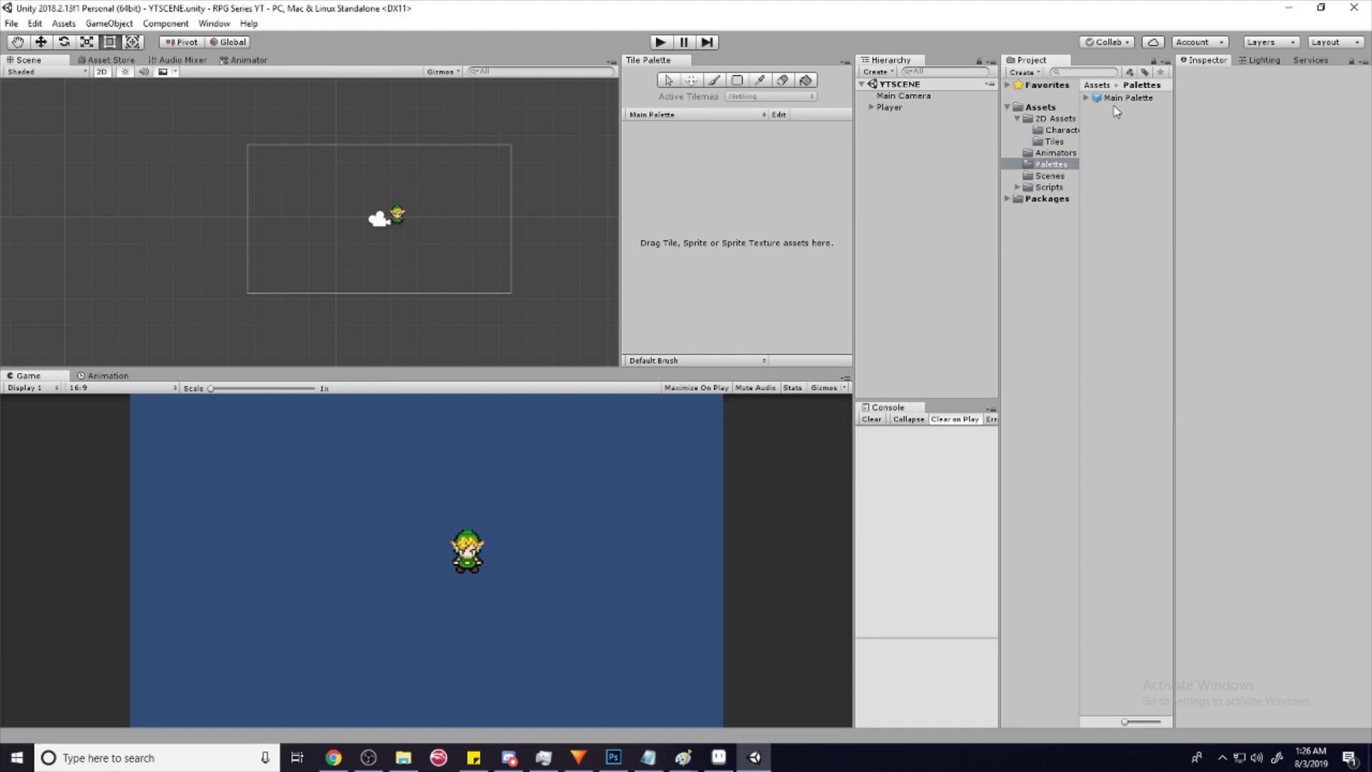
left_click(1109, 100)
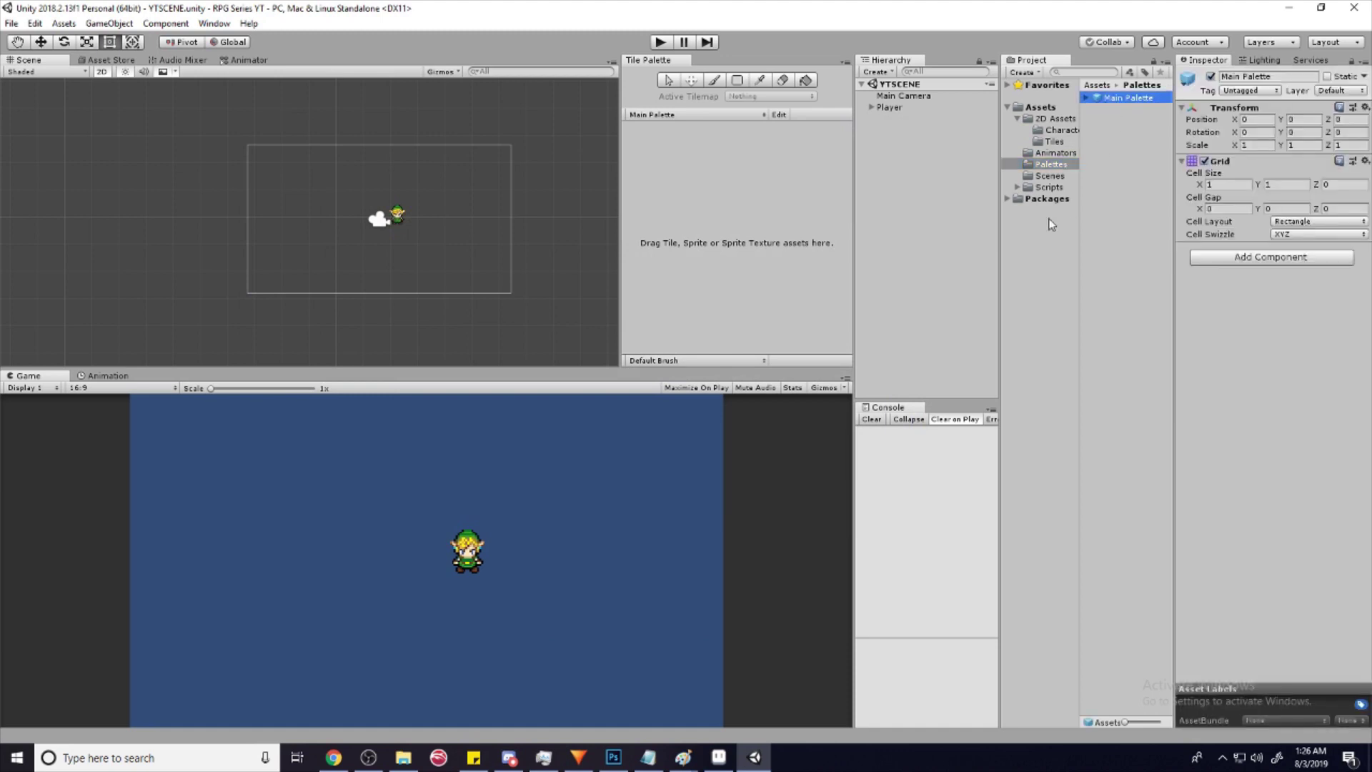
left_click(1044, 167)
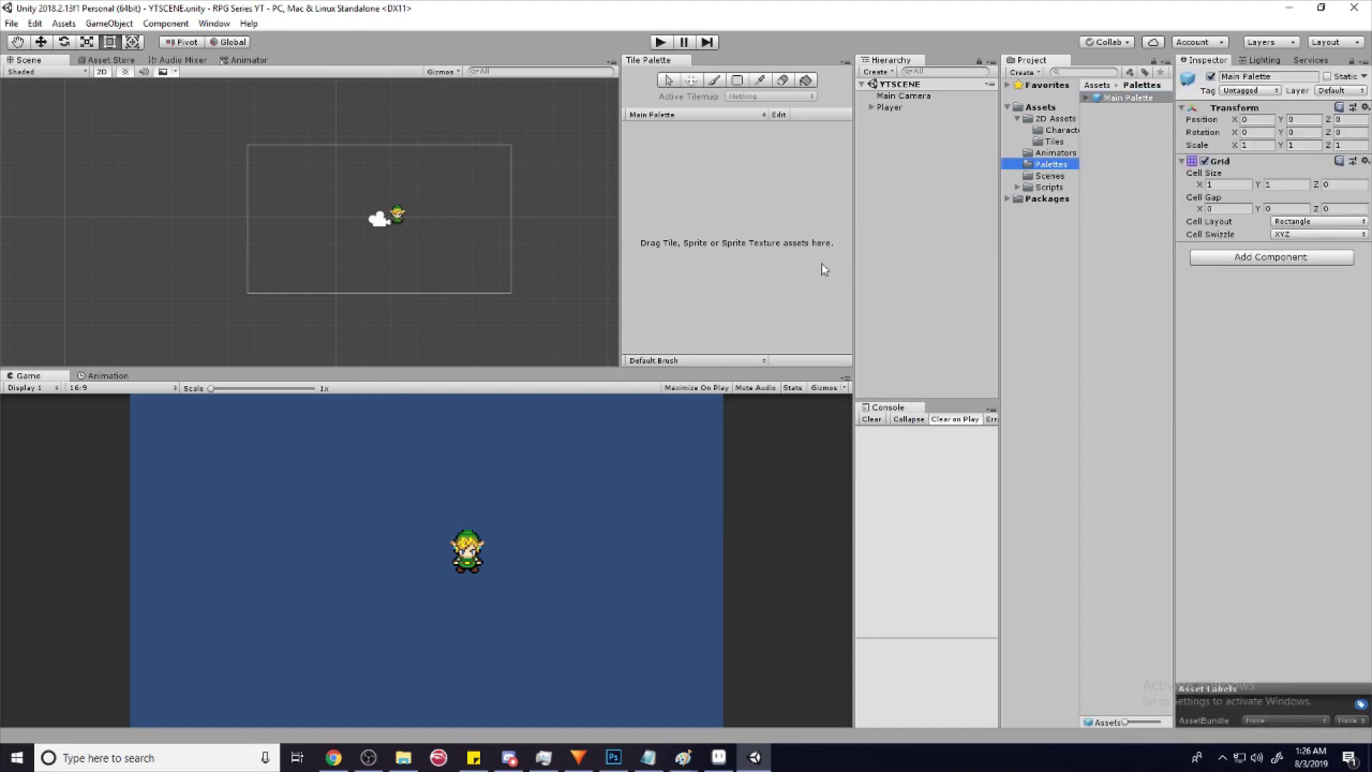
left_click(659, 256)
- Set the Overworld texture in the Tiles folder to 32 pixels per unit and Multiple sprite mode
left_click(1053, 141)
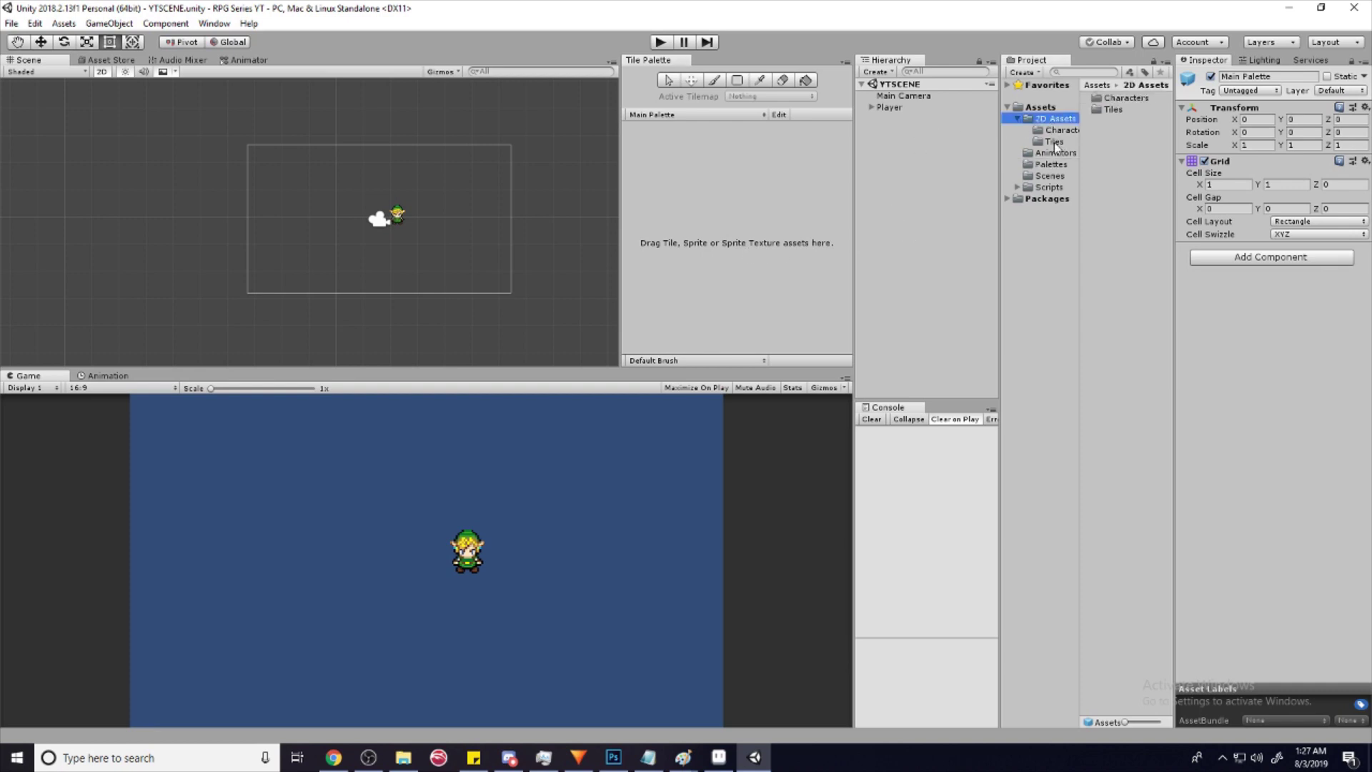
left_click(1108, 121)
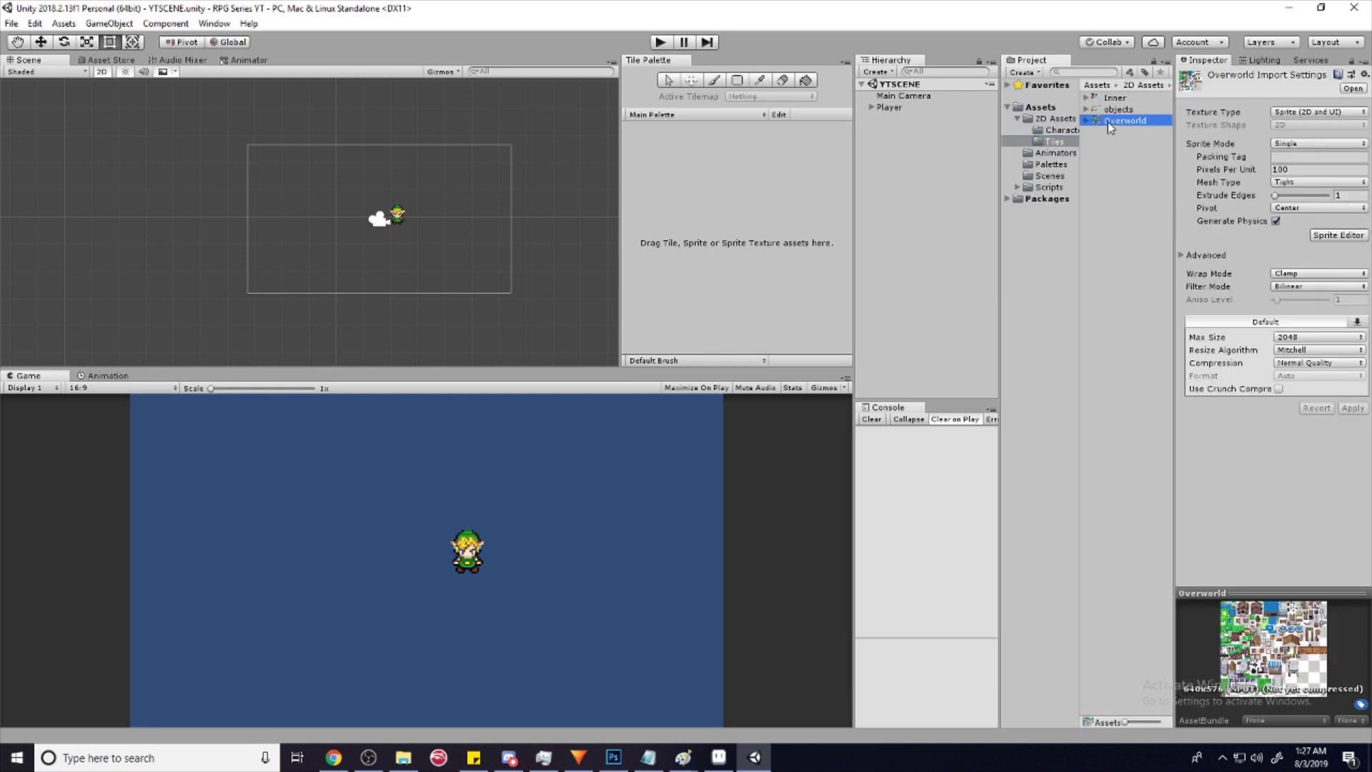
left_click(1294, 168)
type("32")
left_click(1284, 155)
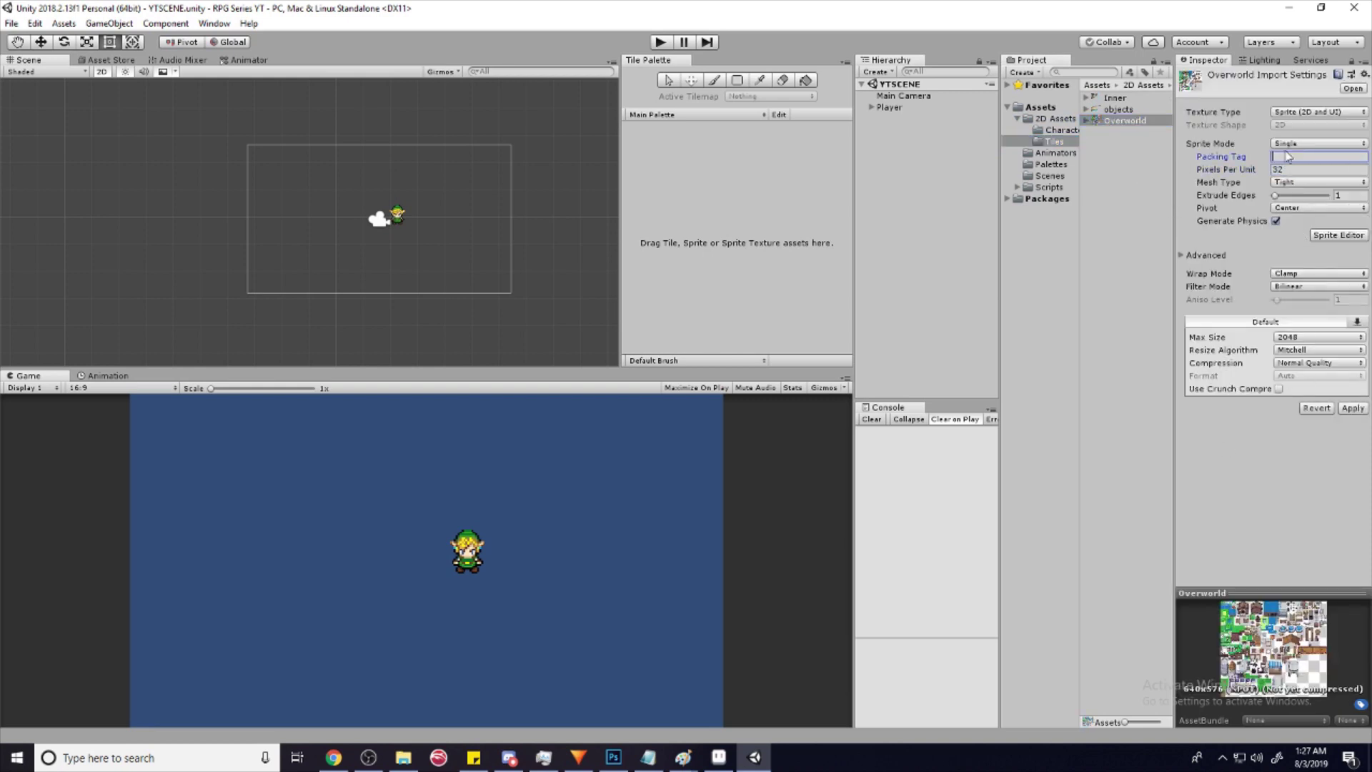
left_click(1294, 144)
left_click(1299, 180)
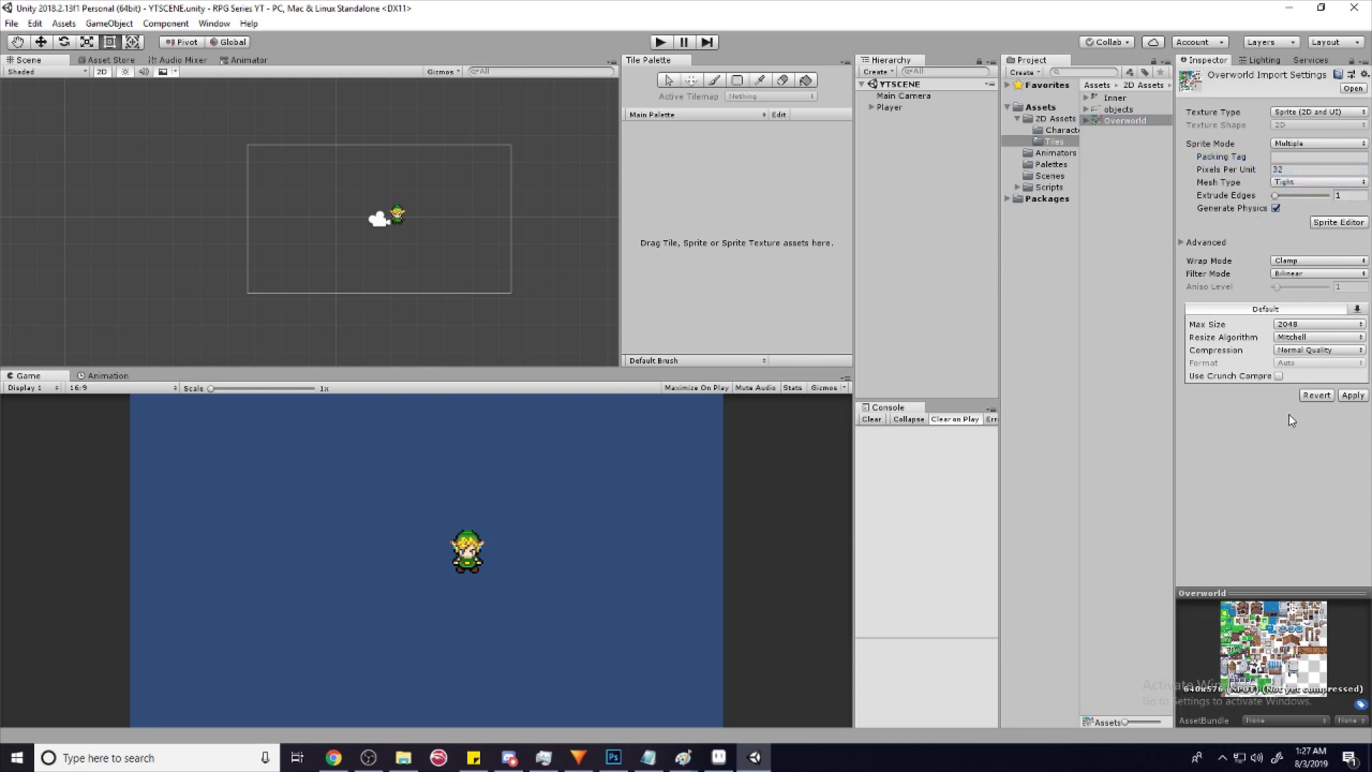
- Set Overworld's filter mode to Point (no filter), max size to 1024 and compression to None, applying the import settings
left_click(1293, 275)
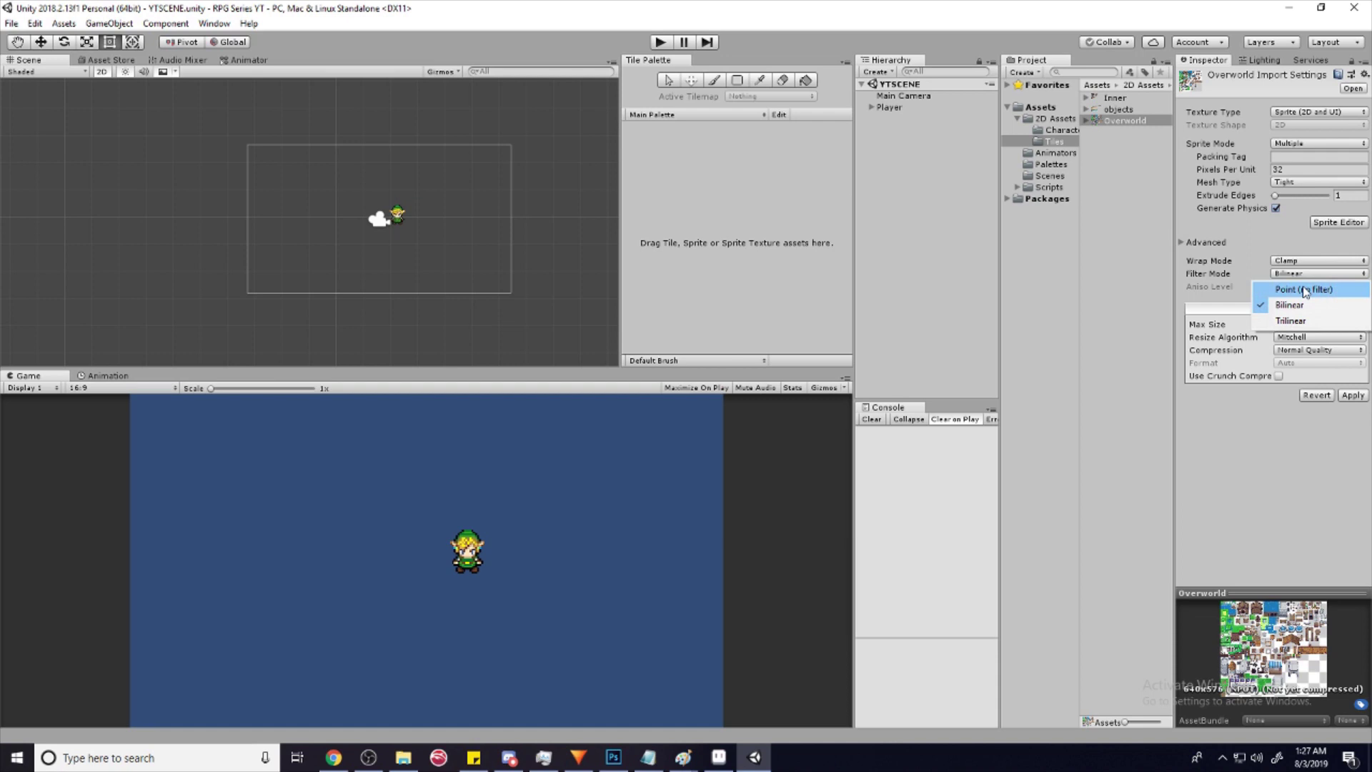
left_click(1304, 290)
left_click(1298, 326)
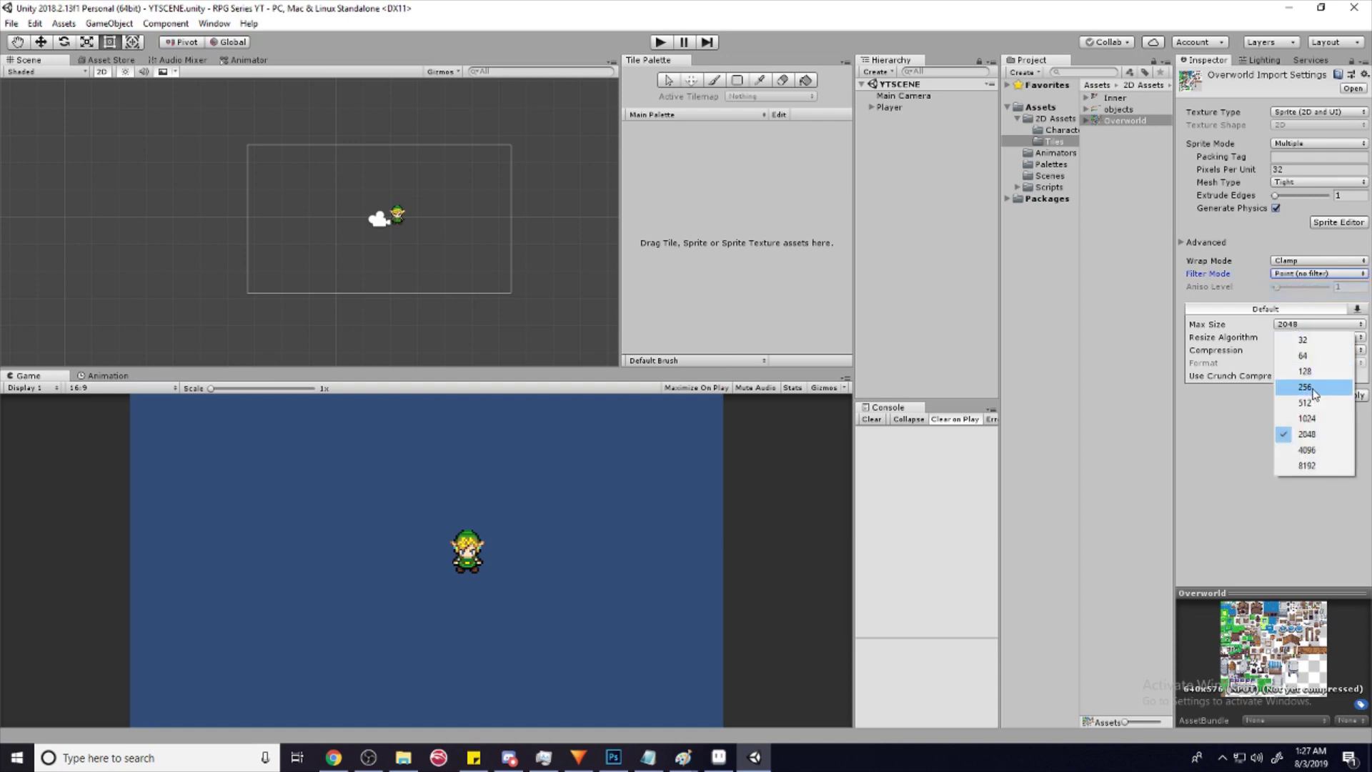
left_click(1307, 418)
left_click(1293, 349)
left_click(1292, 362)
left_click(1353, 382)
- Slice the Overworld sheet in the Sprite Editor by grid cell size with 16 x 16 pixel cells
left_click(1338, 222)
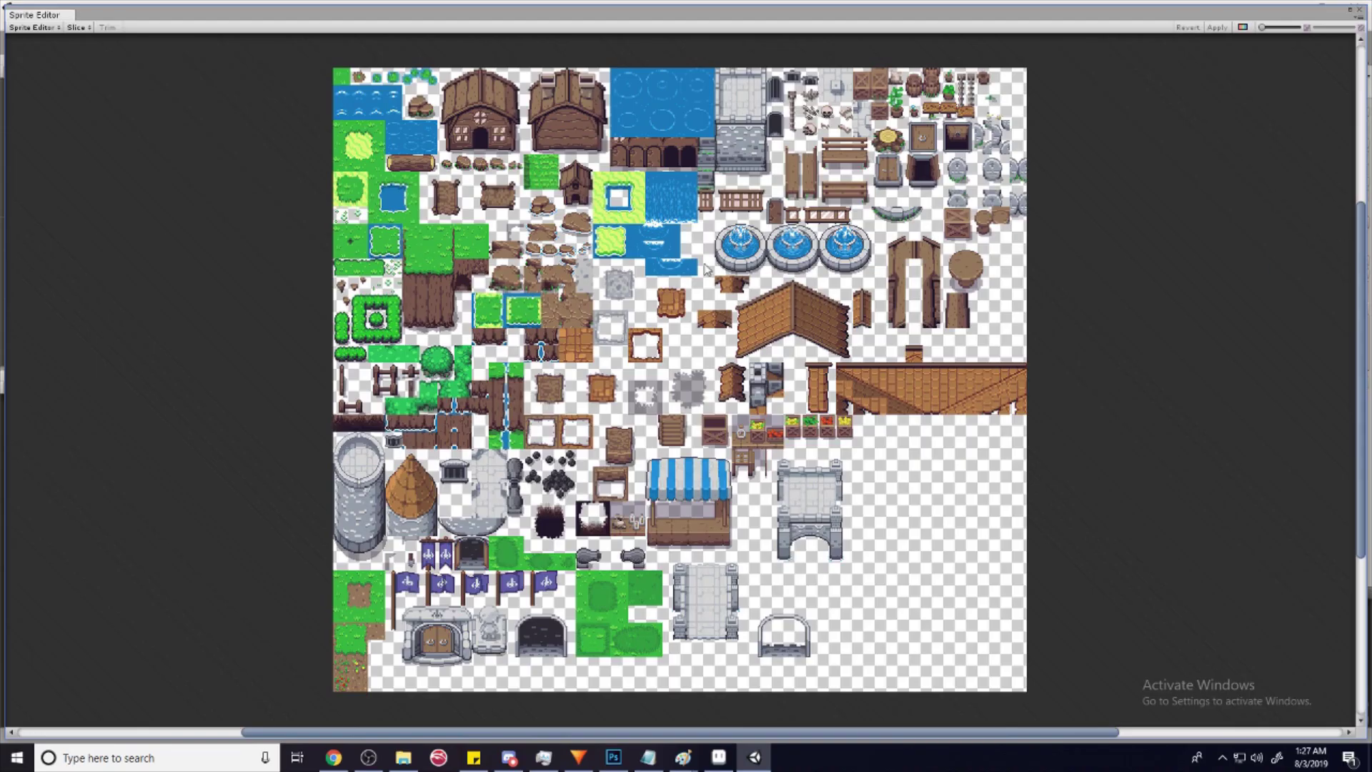
middle_click_drag(588, 296, 665, 298)
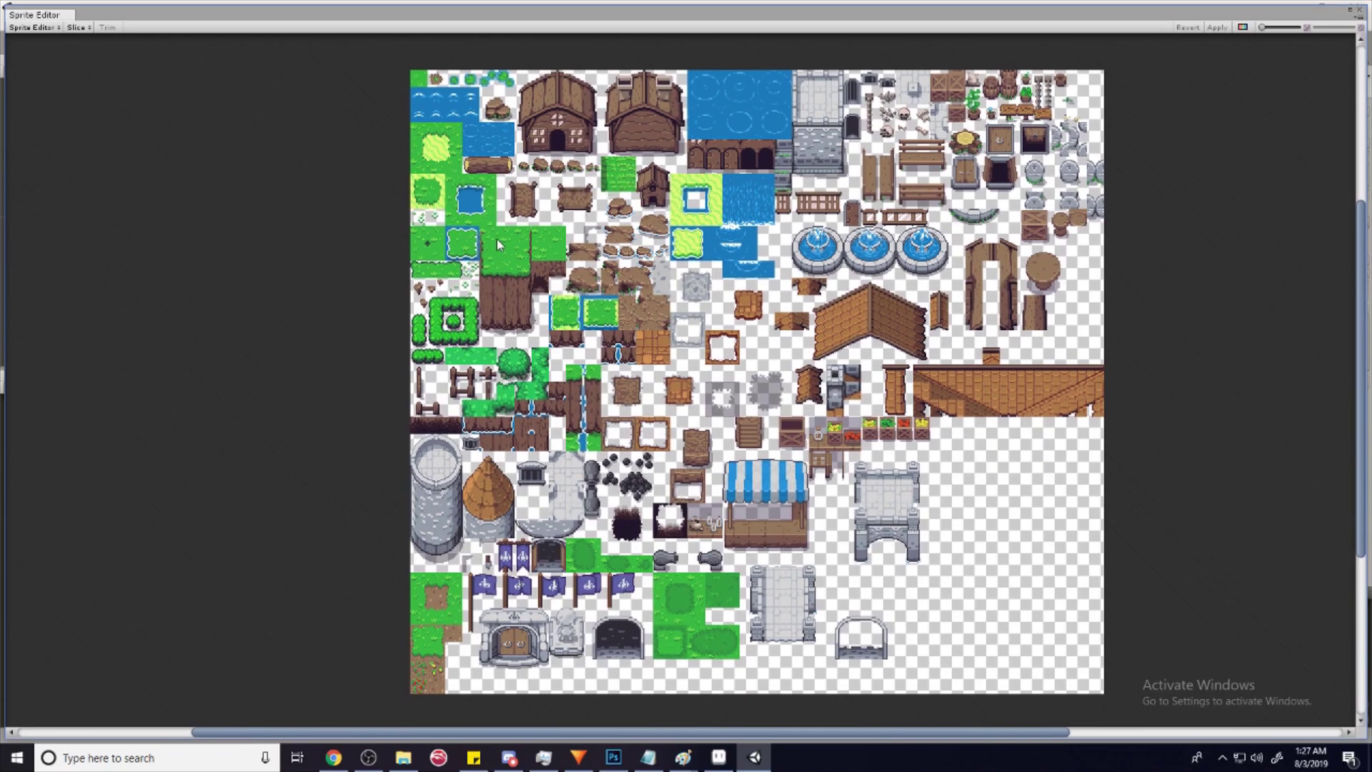
left_click(76, 32)
left_click(59, 27)
left_click(72, 27)
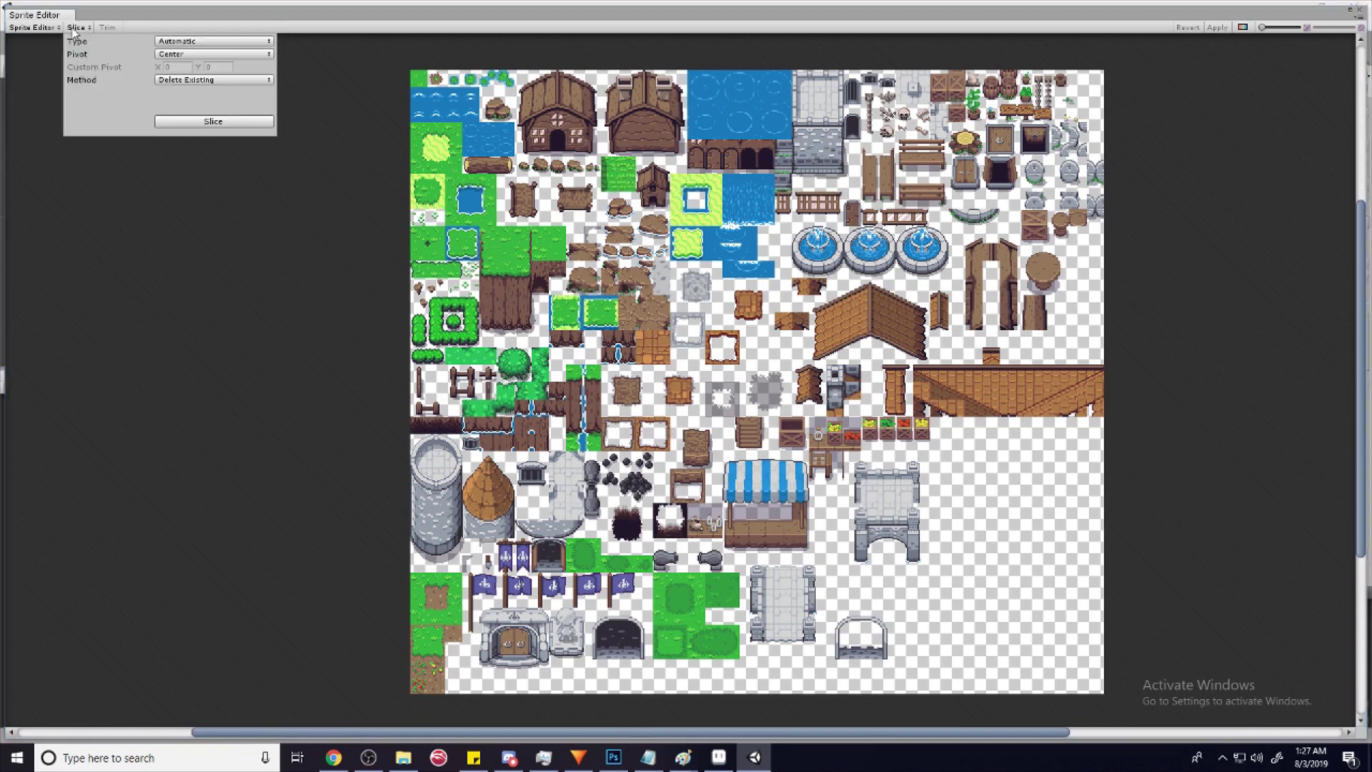
left_click(219, 43)
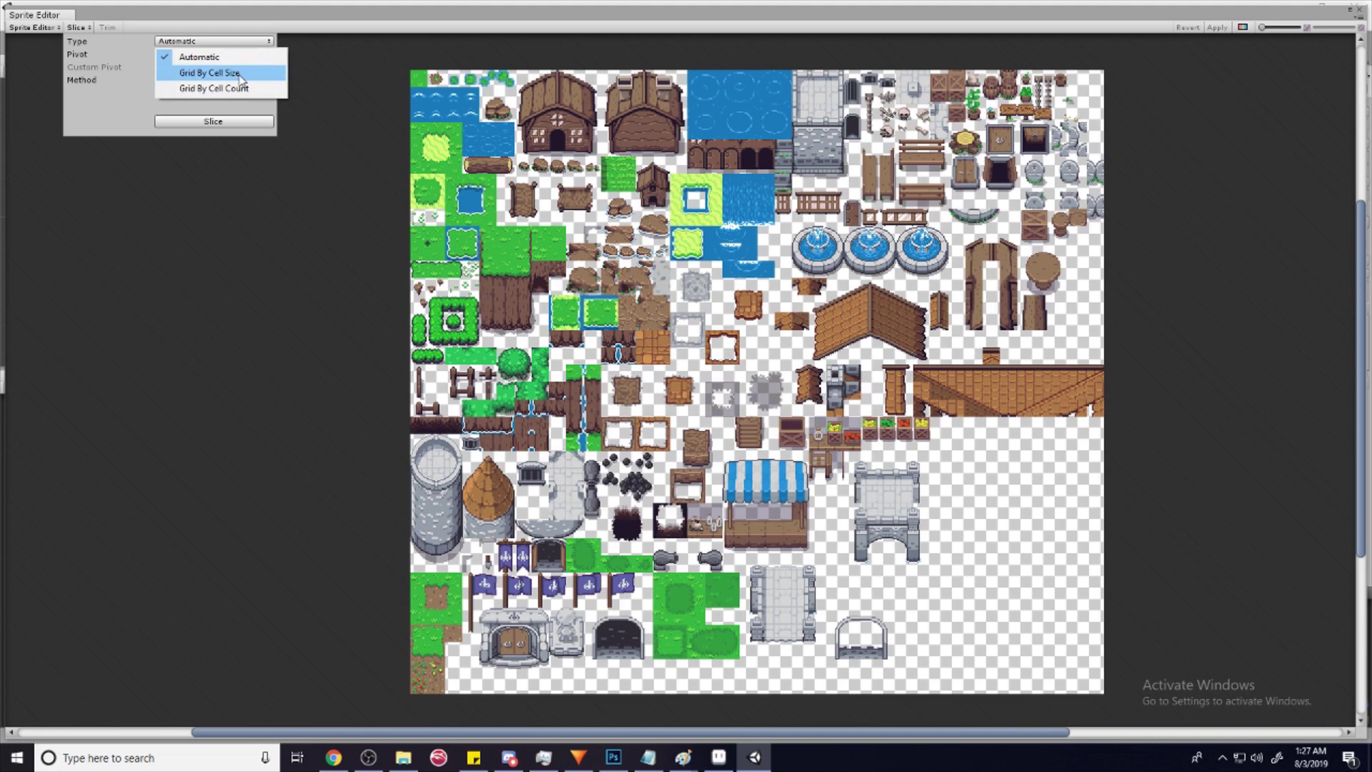
left_click(240, 73)
left_click(192, 55)
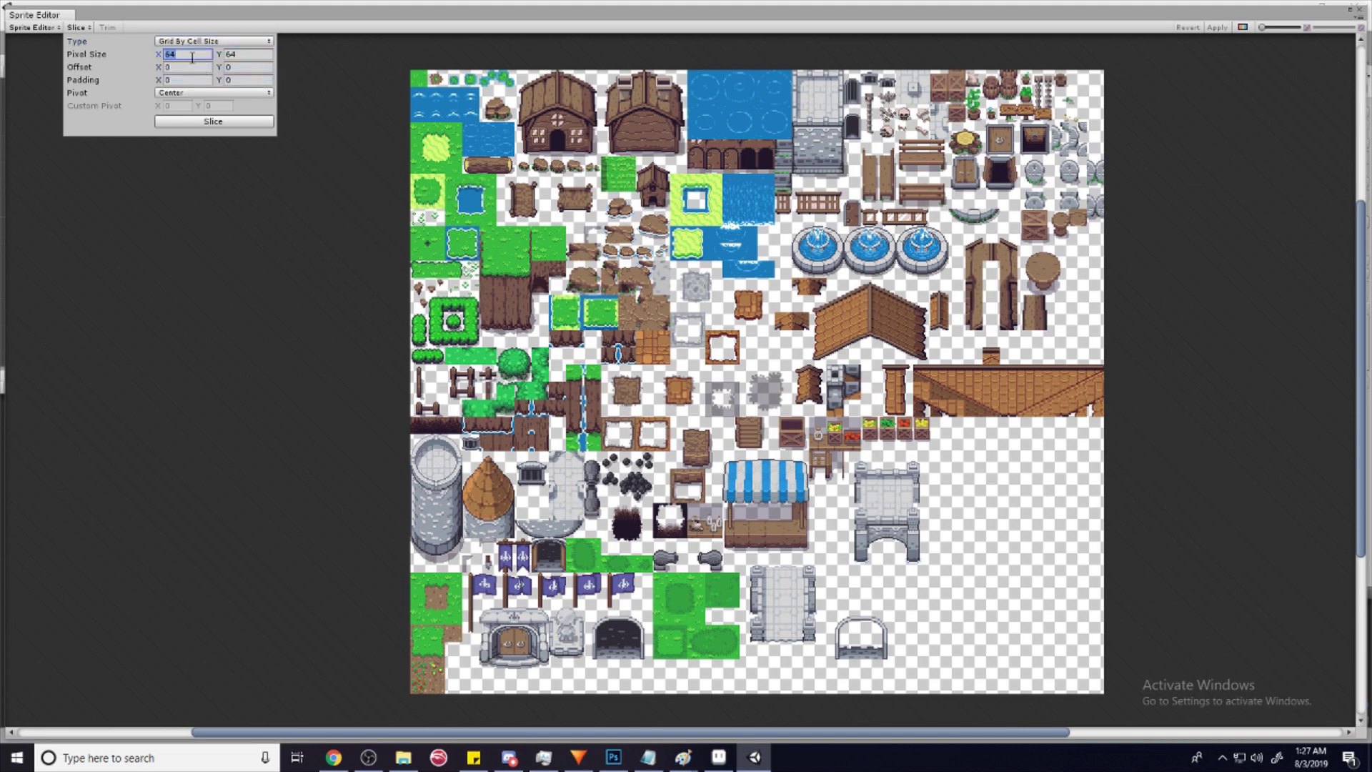
type("16")
key("Tab")
type("16")
left_click(272, 122)
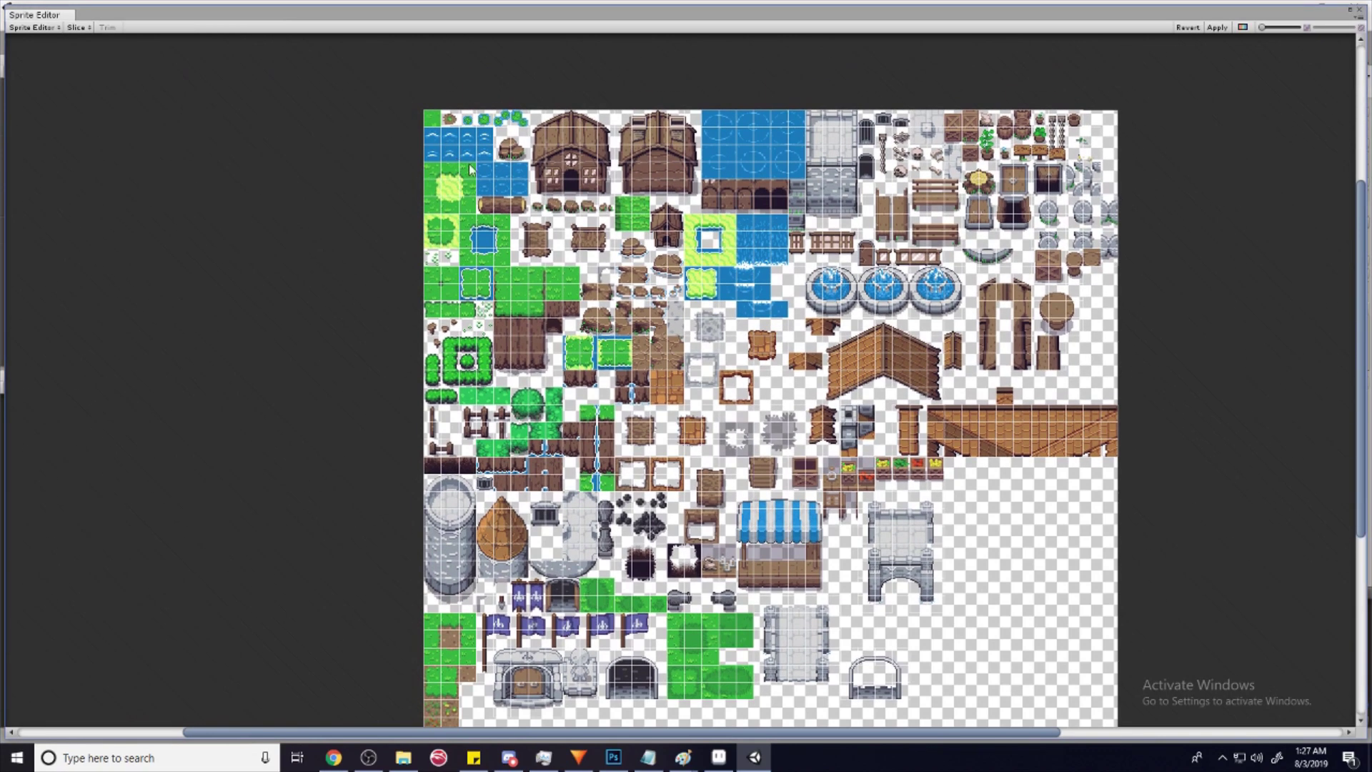
- Check the slice grid over the Overworld sheet, then apply the slicing and close the Sprite Editor
middle_click_drag(571, 275, 610, 311)
scroll(665, 393, "up", 6)
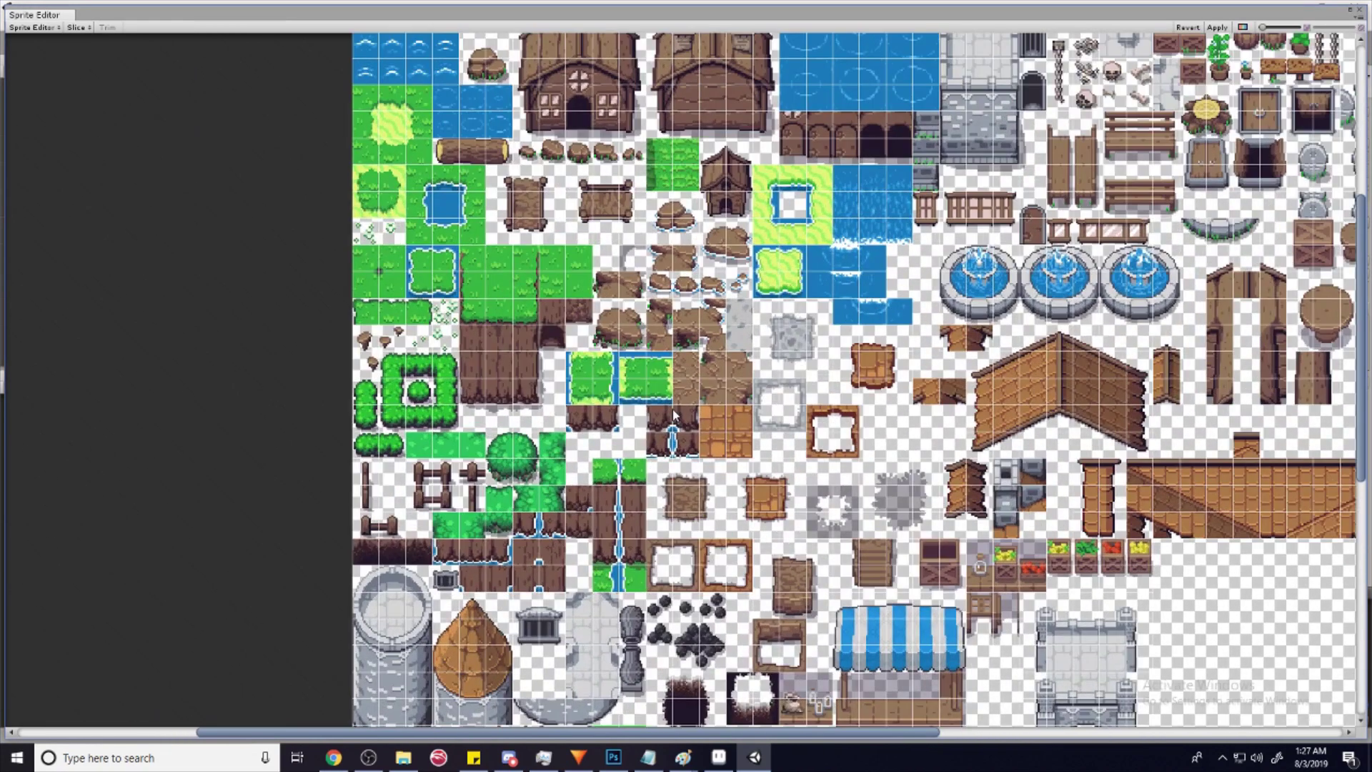
scroll(671, 408, "down", 4)
middle_click_drag(679, 441, 644, 404)
scroll(645, 403, "down", 1)
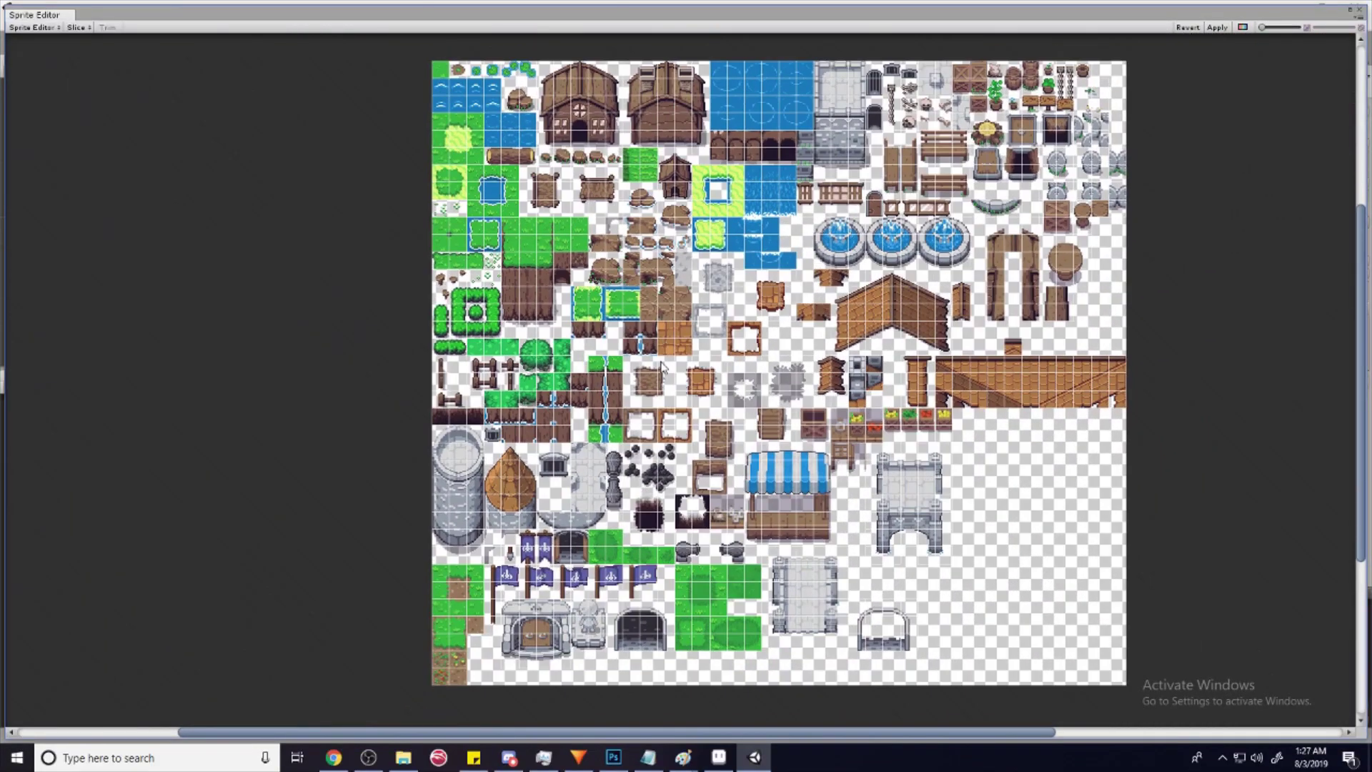
scroll(818, 397, "up", 2)
scroll(882, 346, "down", 2)
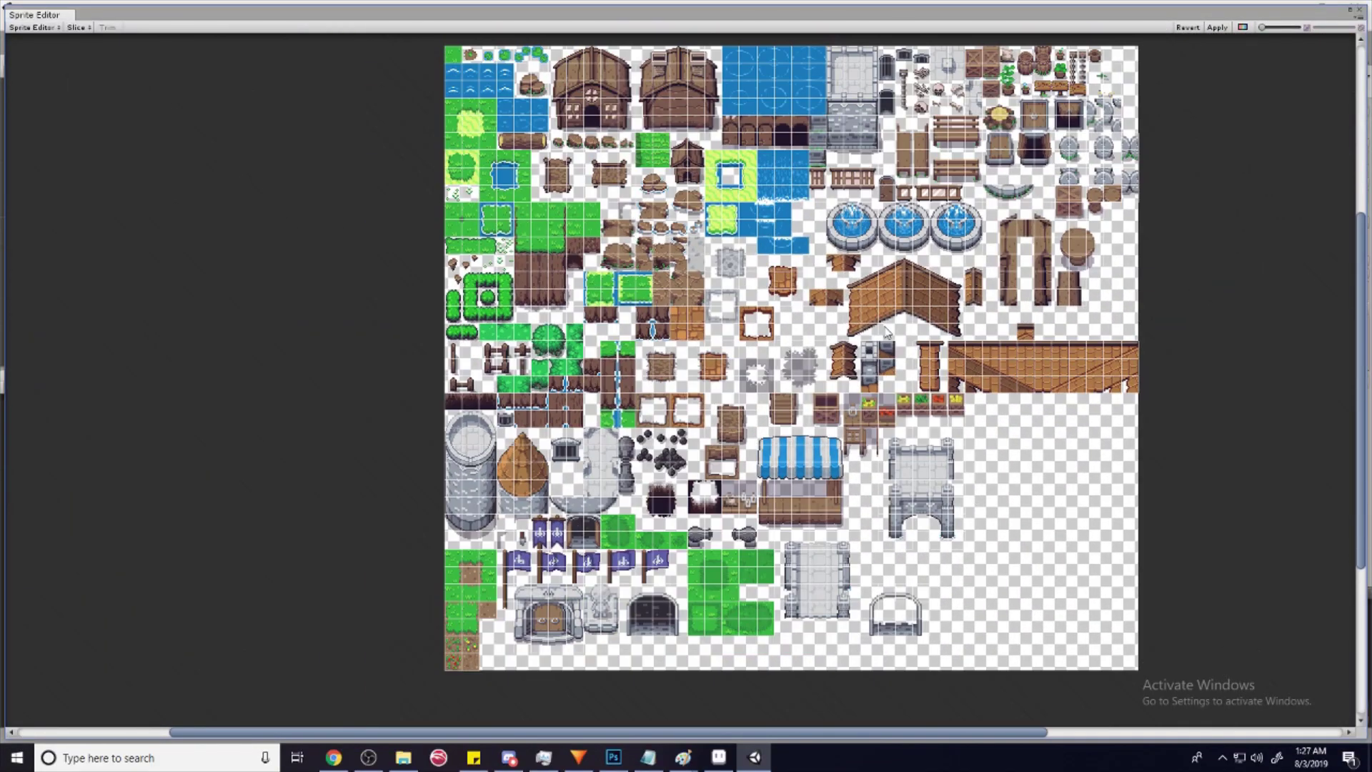
left_click(1217, 27)
left_click(1358, 11)
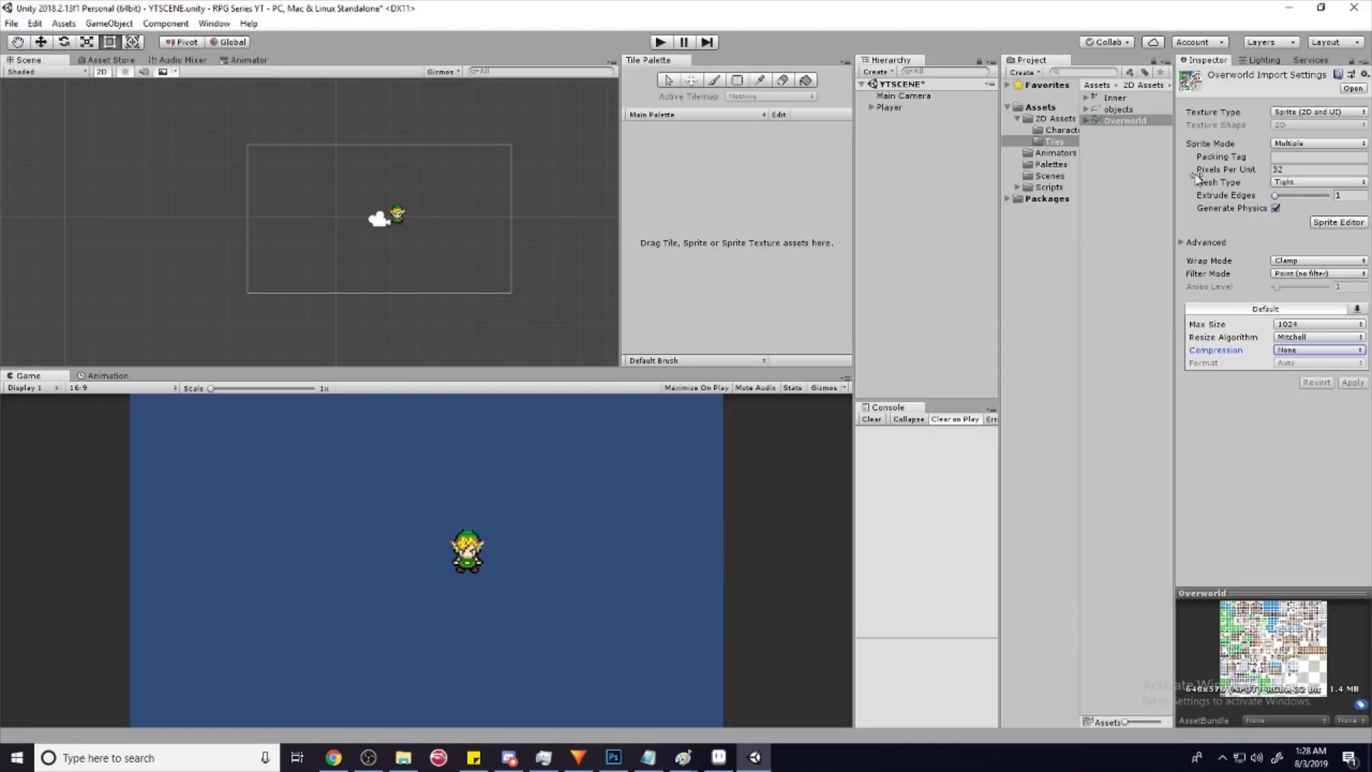
- Expand the Overworld texture's sliced sprites and view the first one
left_click(1090, 120)
left_click(1085, 120)
left_click(1112, 132)
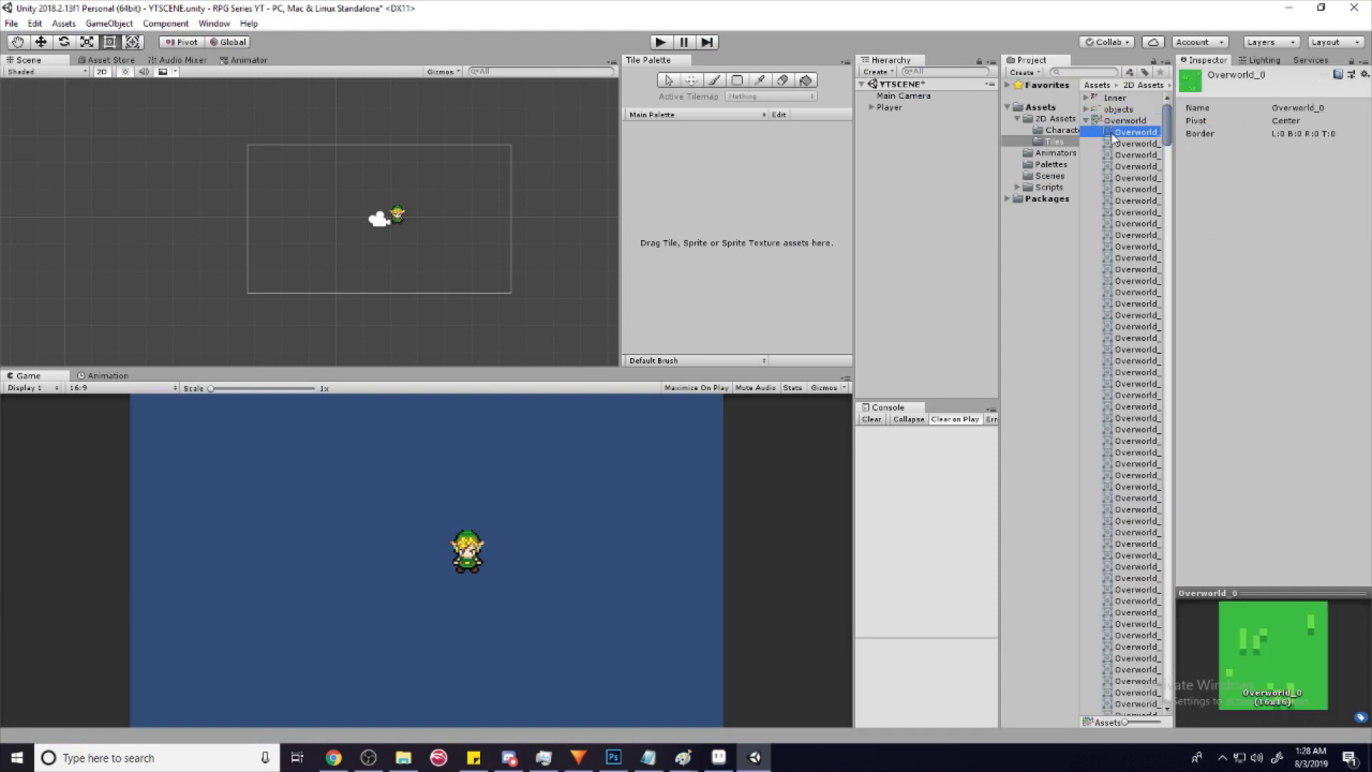
- Add the first Overworld sprite to the Main Palette and create a Tiles folder inside Assets/Palettes for the generated tile
left_click_drag(1110, 143, 725, 230)
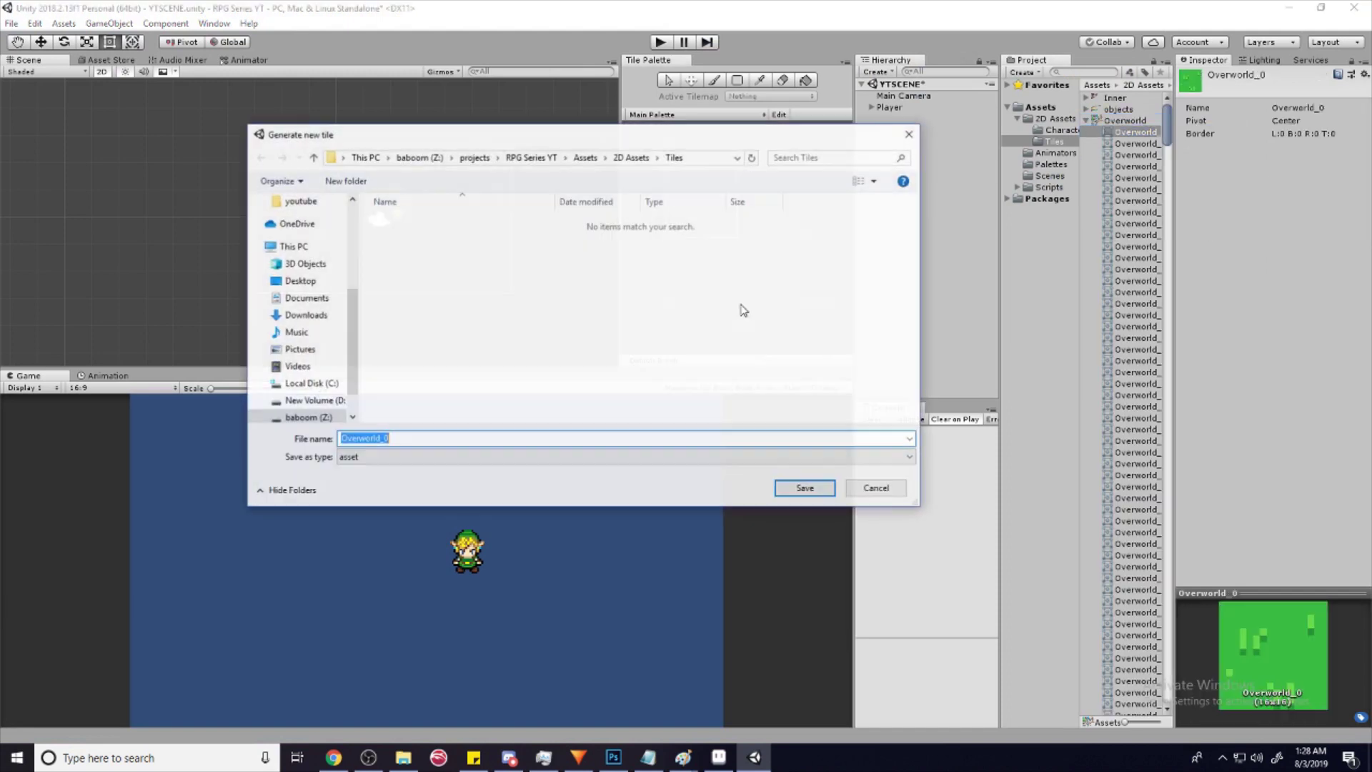
left_click(632, 157)
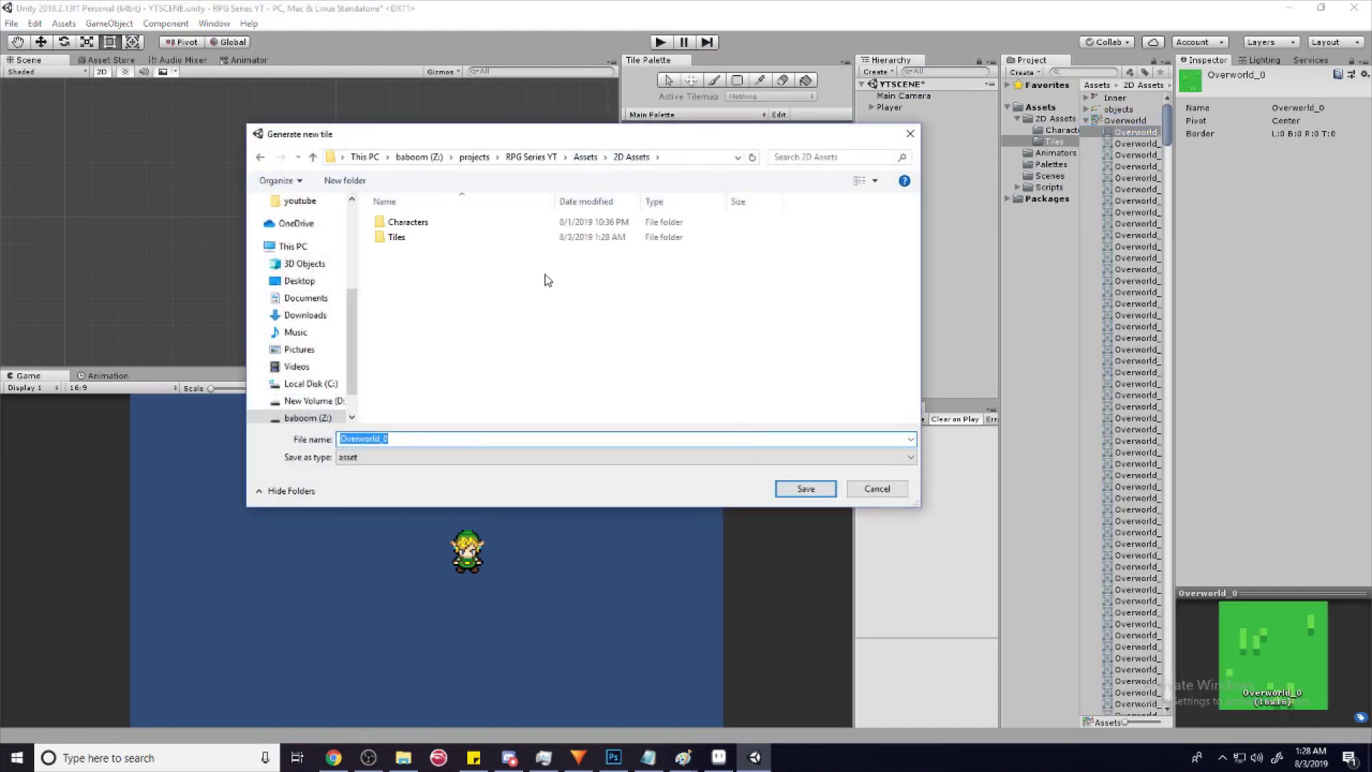
left_click(579, 158)
left_click(472, 320)
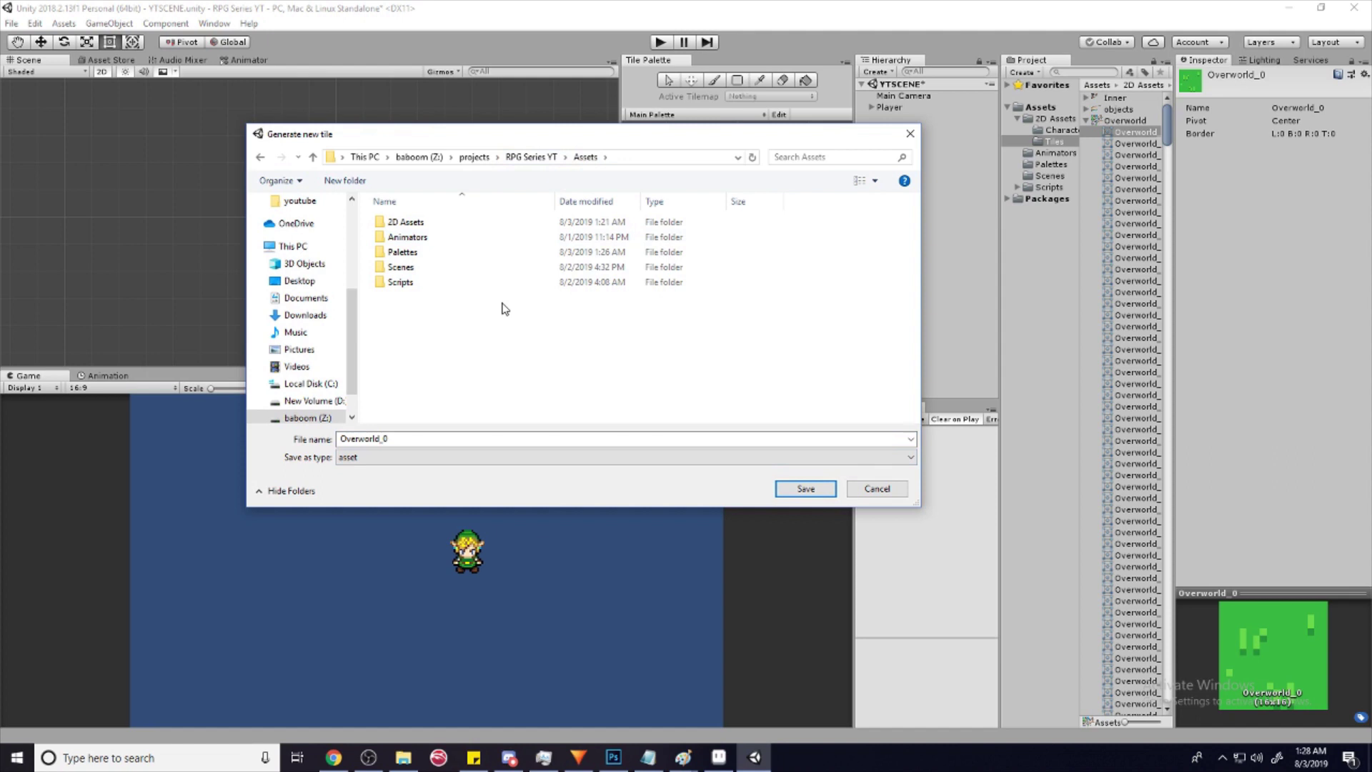
double_click(451, 256)
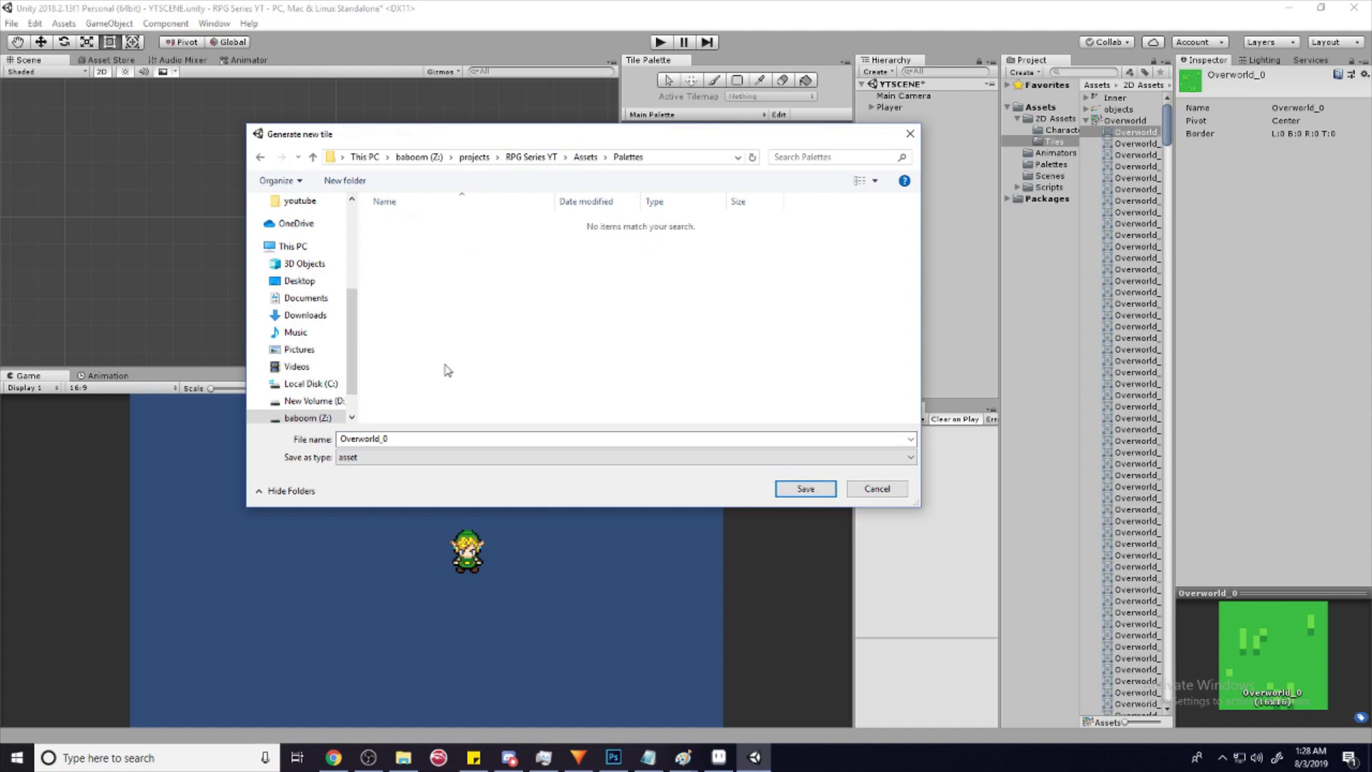
right_click(470, 293)
mouse_move(375, 458)
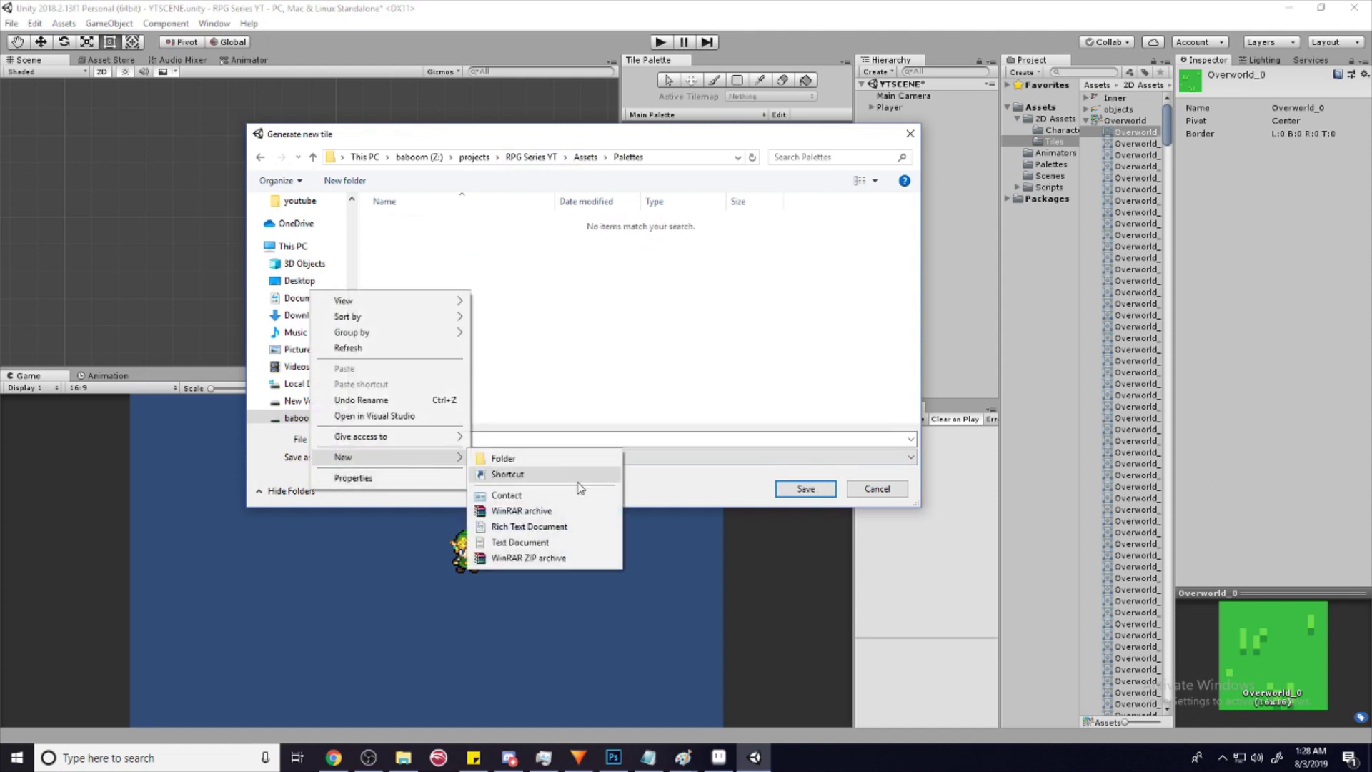
left_click(541, 458)
type("Tiles")
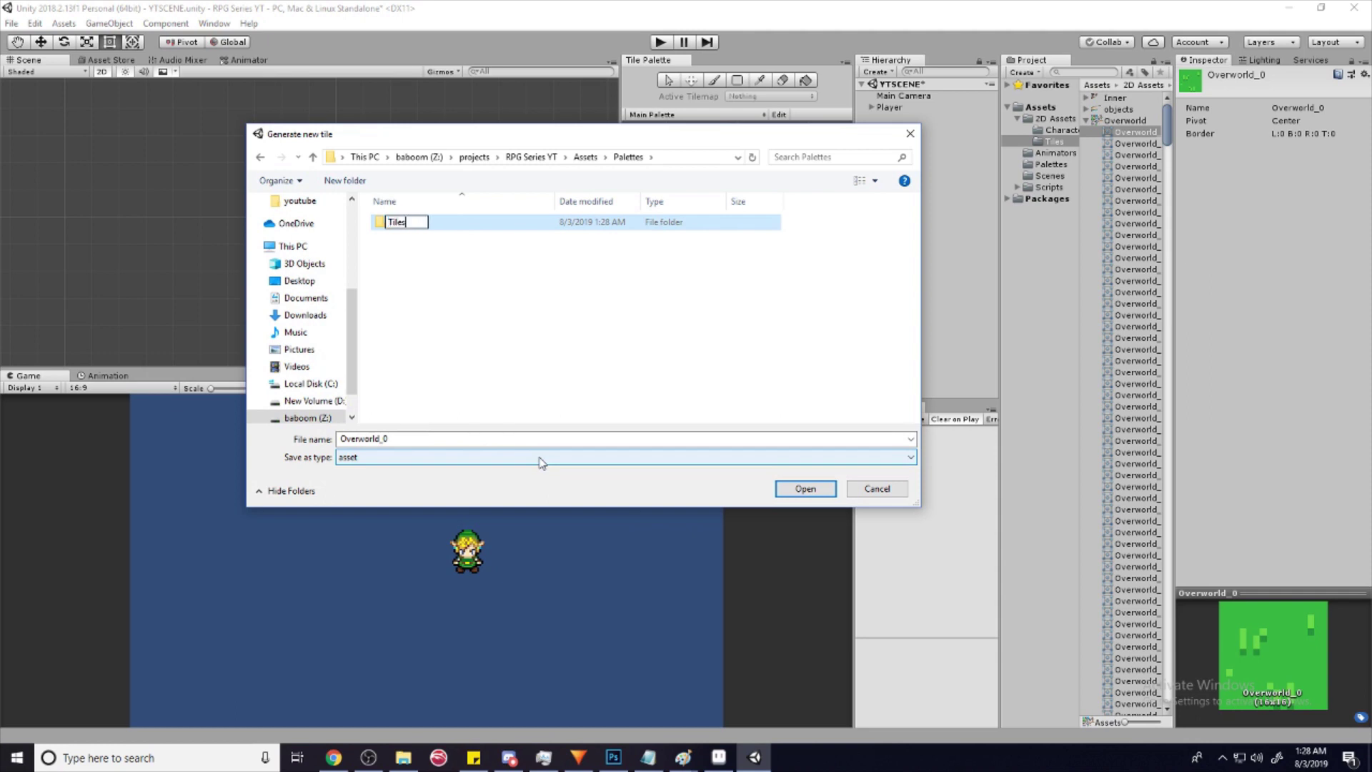
key("Return")
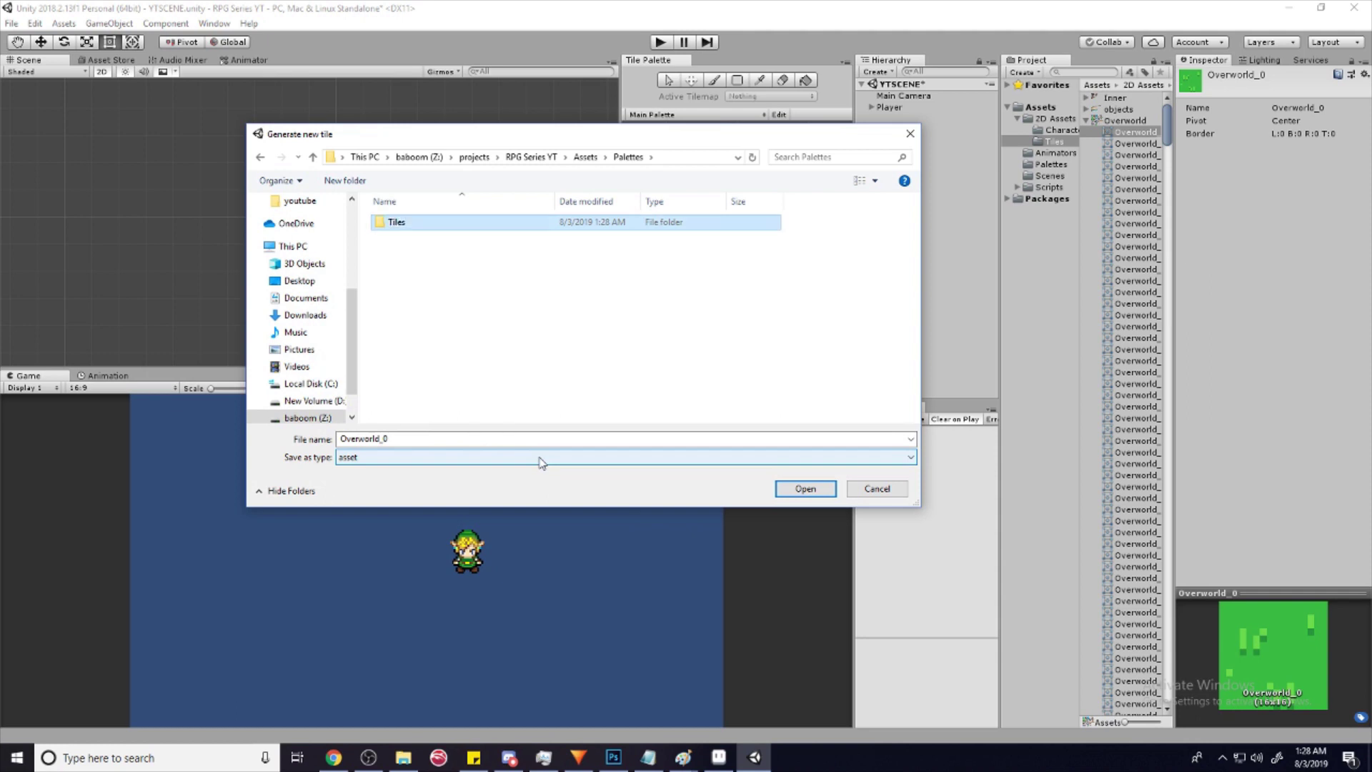
- Save the generated tile as Grass in the Palettes/Tiles folder and pick it in the palette for painting
double_click(448, 230)
left_click(468, 437)
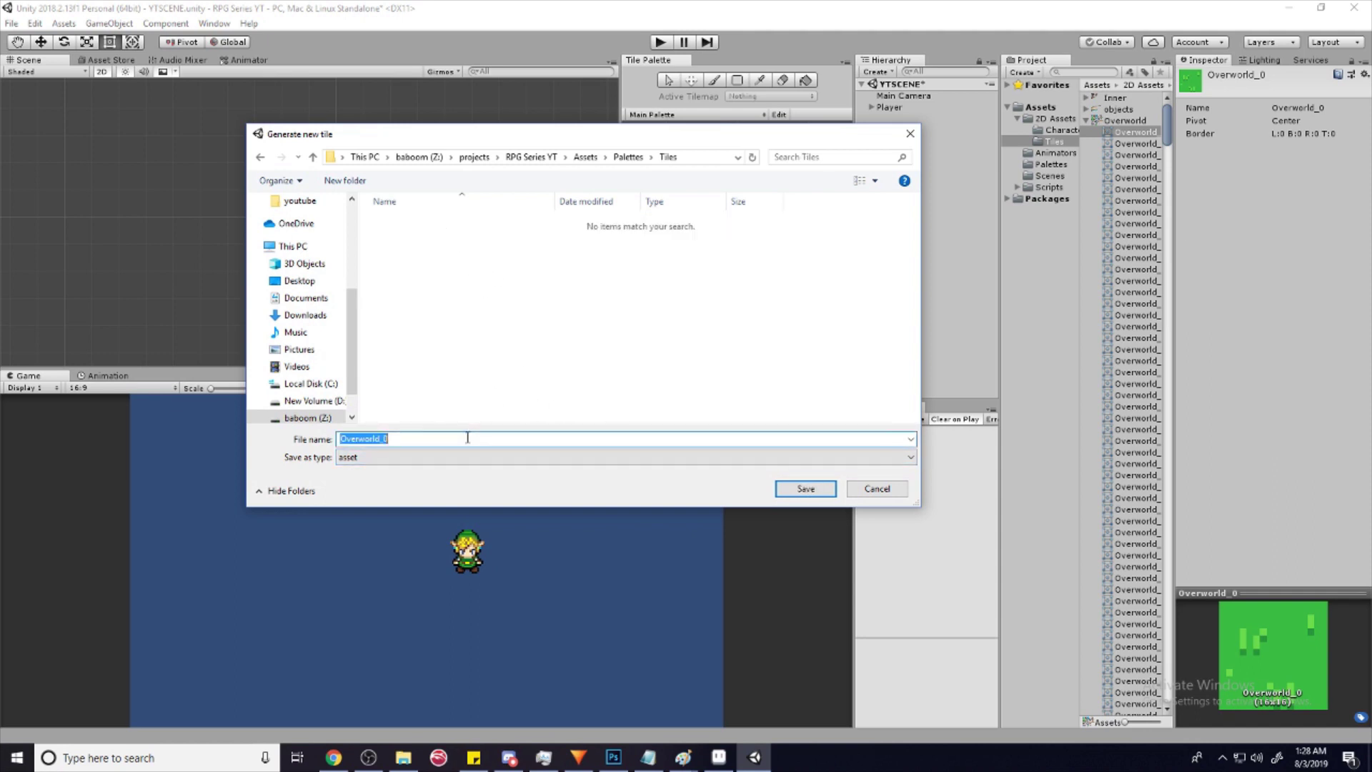
type("Grass")
left_click(801, 490)
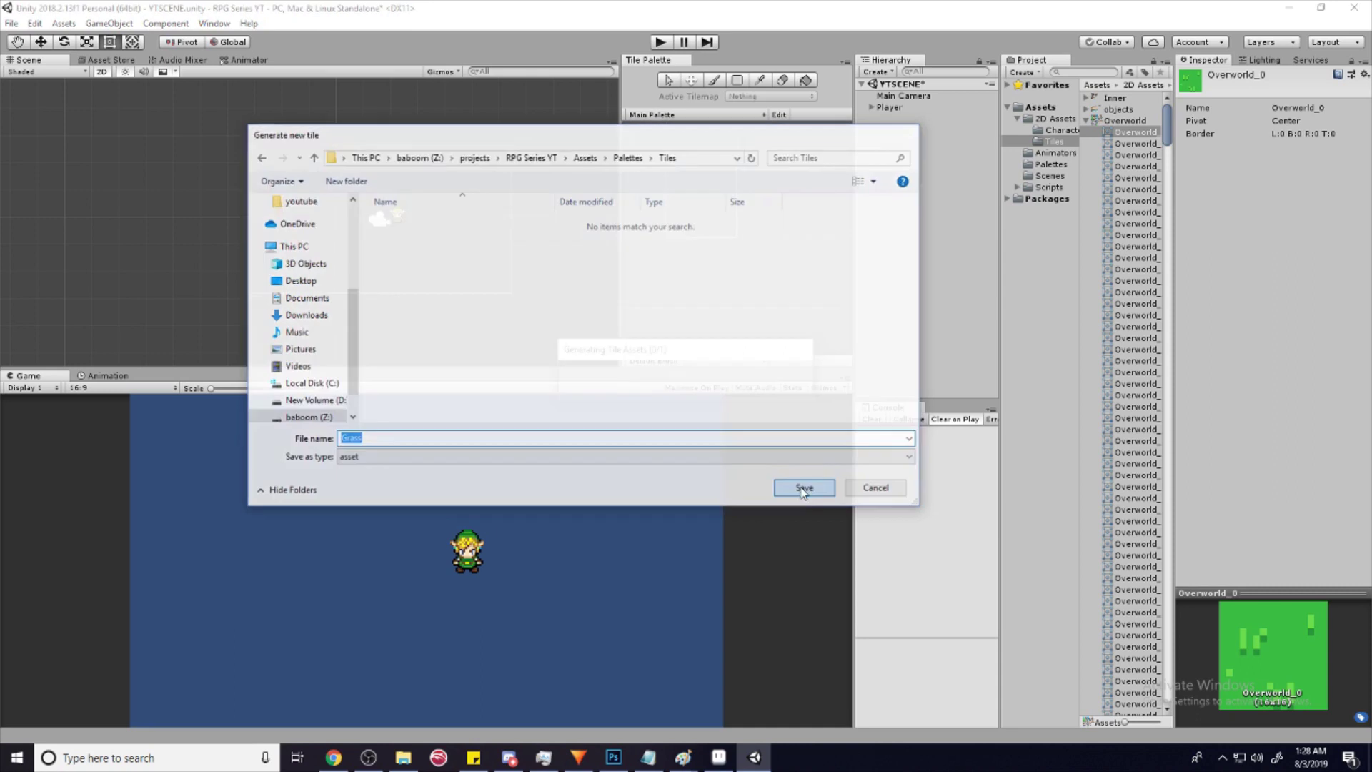
left_click(744, 230)
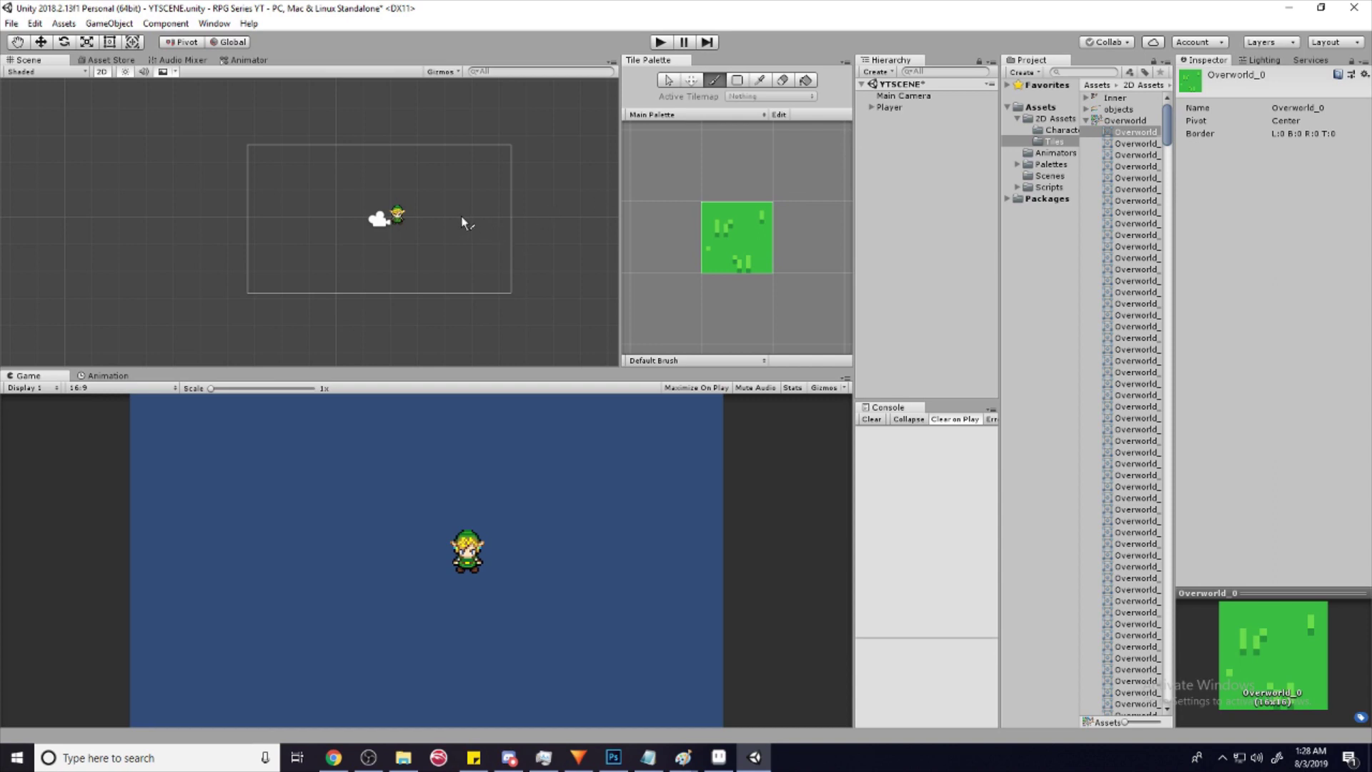
- Add a 2D Tilemap to the scene and paint grass tiles over the whole camera area
left_click(910, 183)
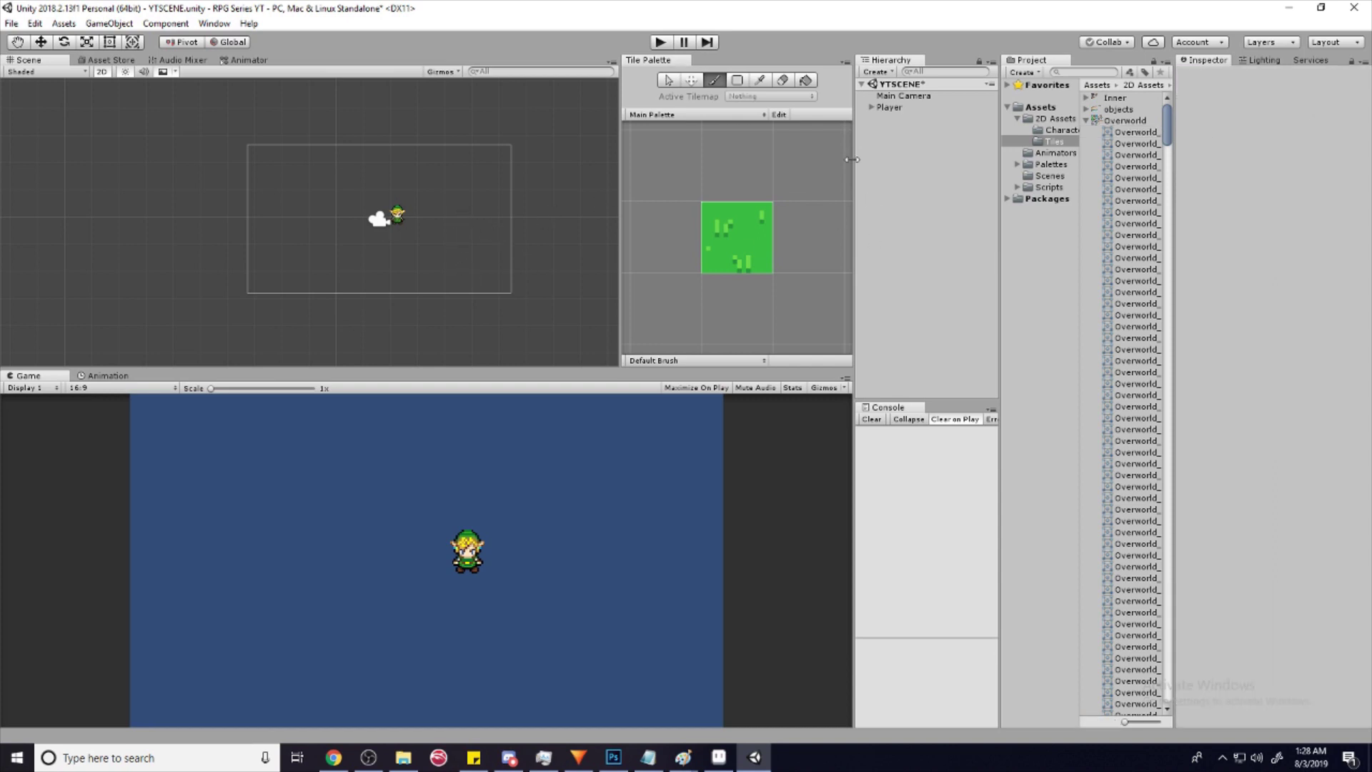
scroll(443, 200, "up", 2)
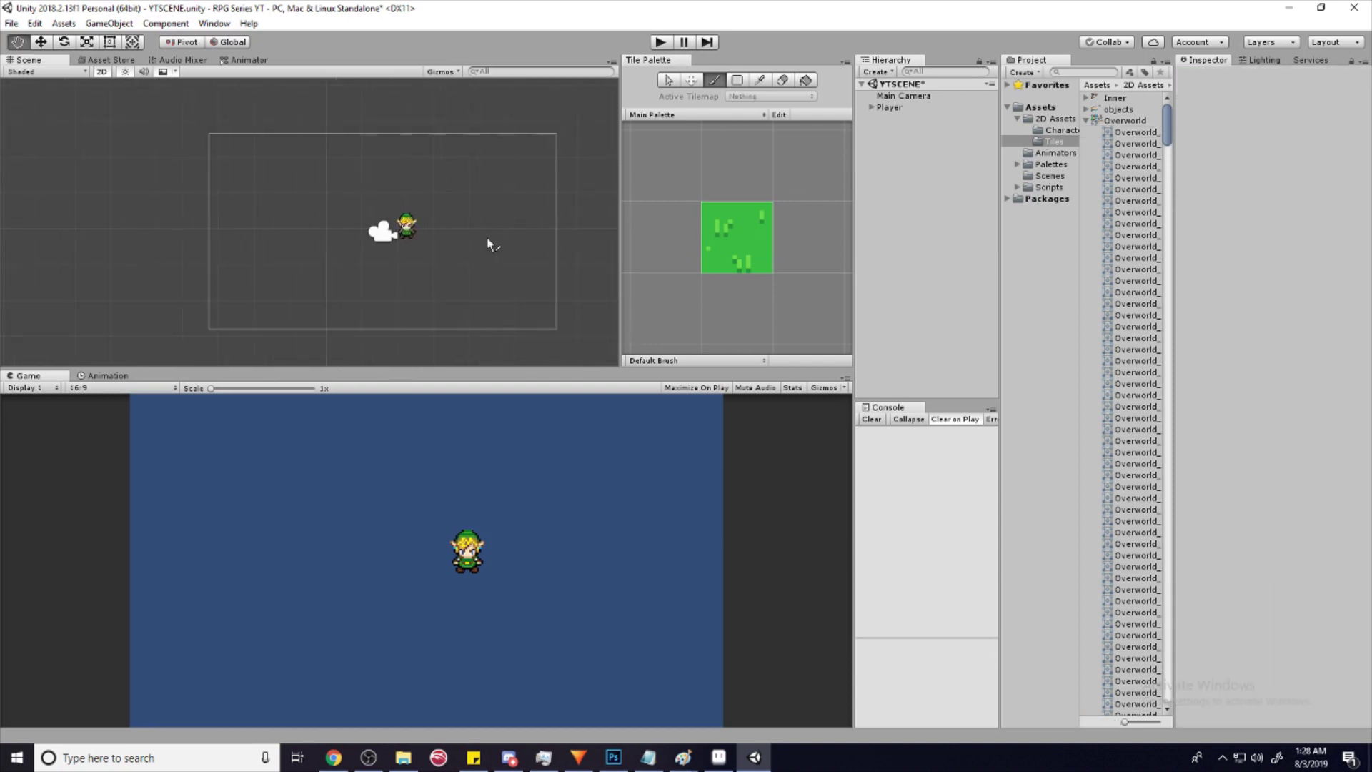
right_click(898, 166)
mouse_move(954, 315)
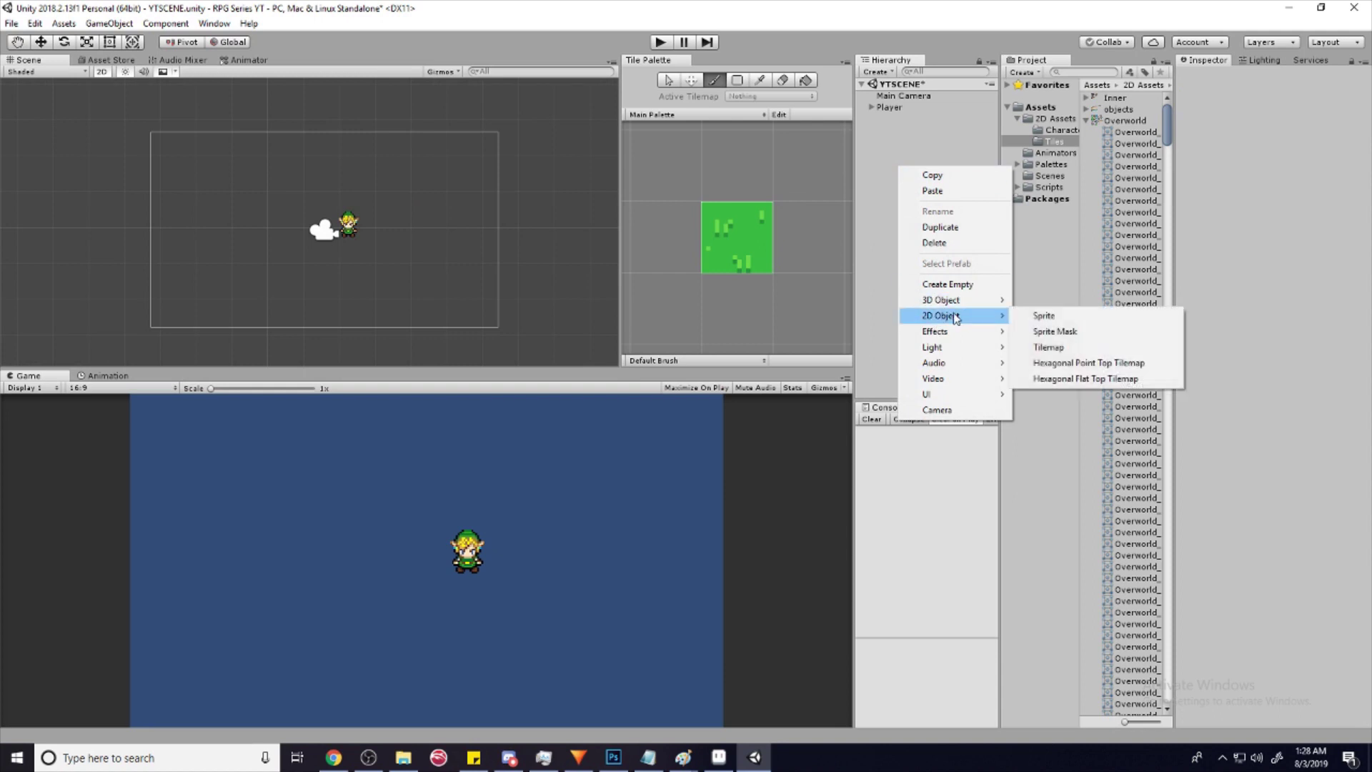
left_click(1048, 347)
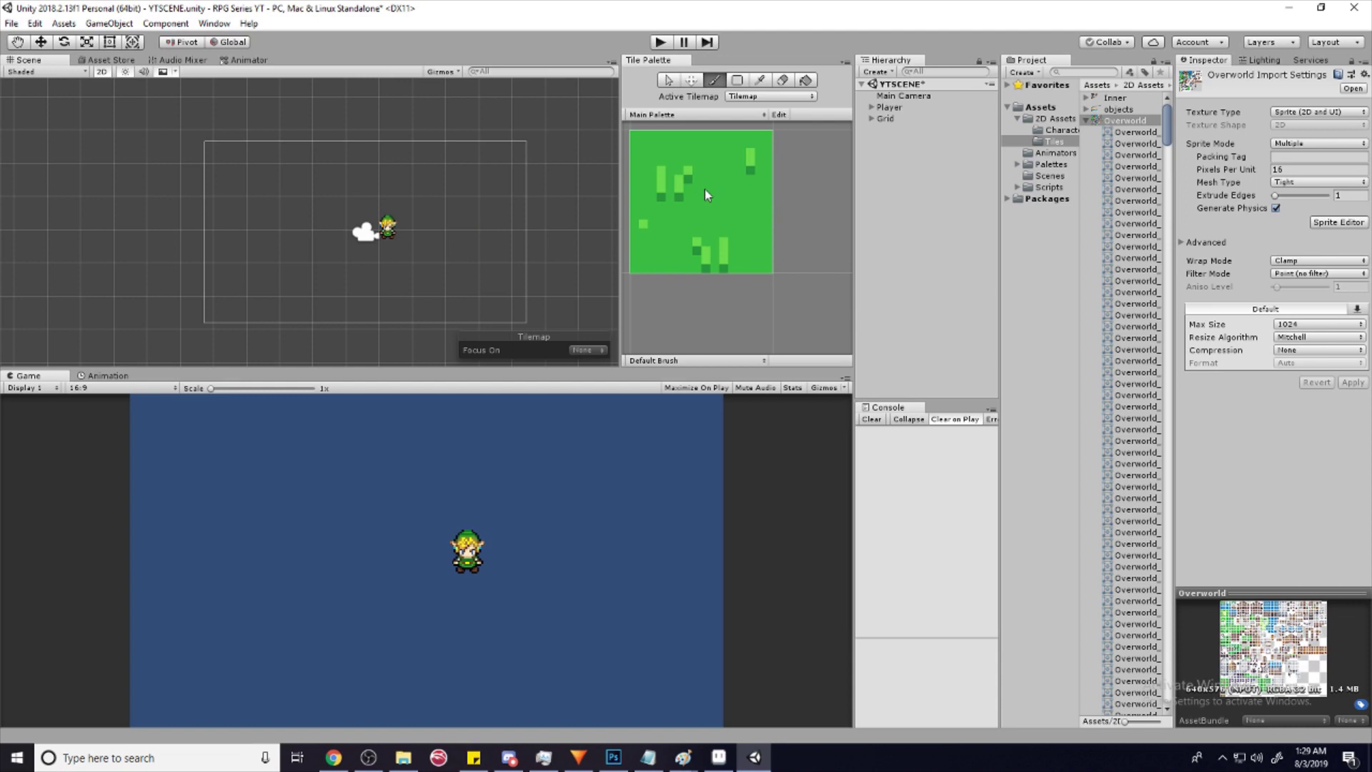
left_click(362, 245)
mouse_move(362, 246)
left_mouse_down()
mouse_move(394, 213)
mouse_move(348, 212)
mouse_move(429, 221)
mouse_move(326, 236)
mouse_move(457, 190)
mouse_move(442, 185)
mouse_move(479, 220)
left_mouse_up()
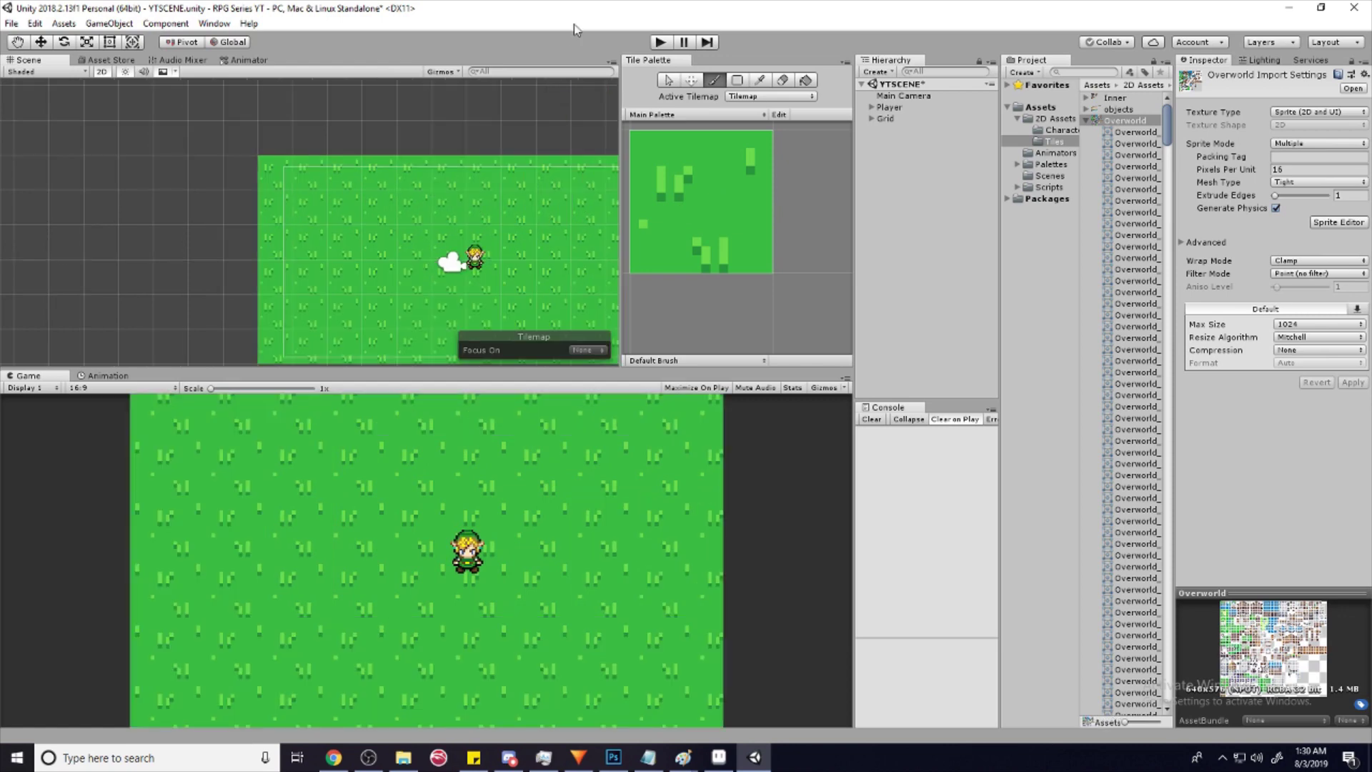
- Play-test the scene by walking the player left, down, up and right across the grass
left_click(659, 42)
key("Left")
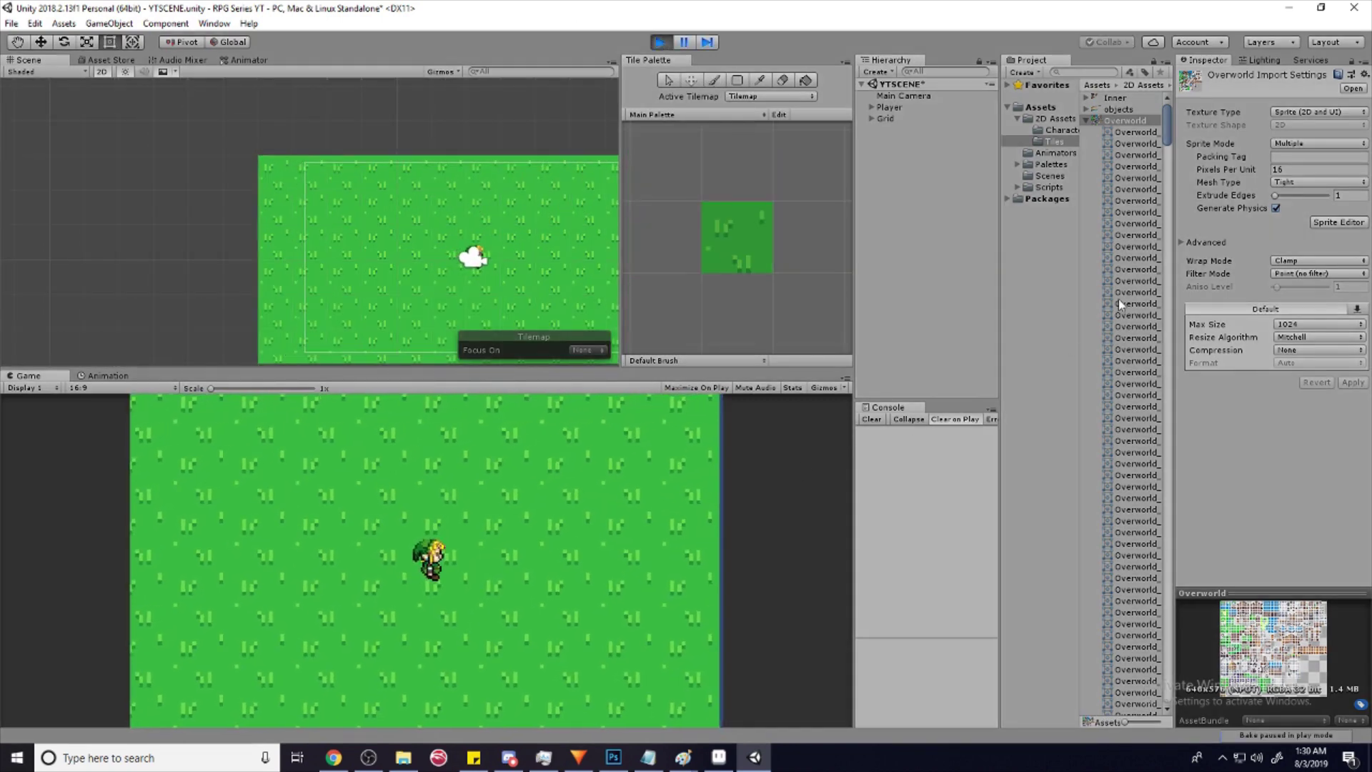
key("Down")
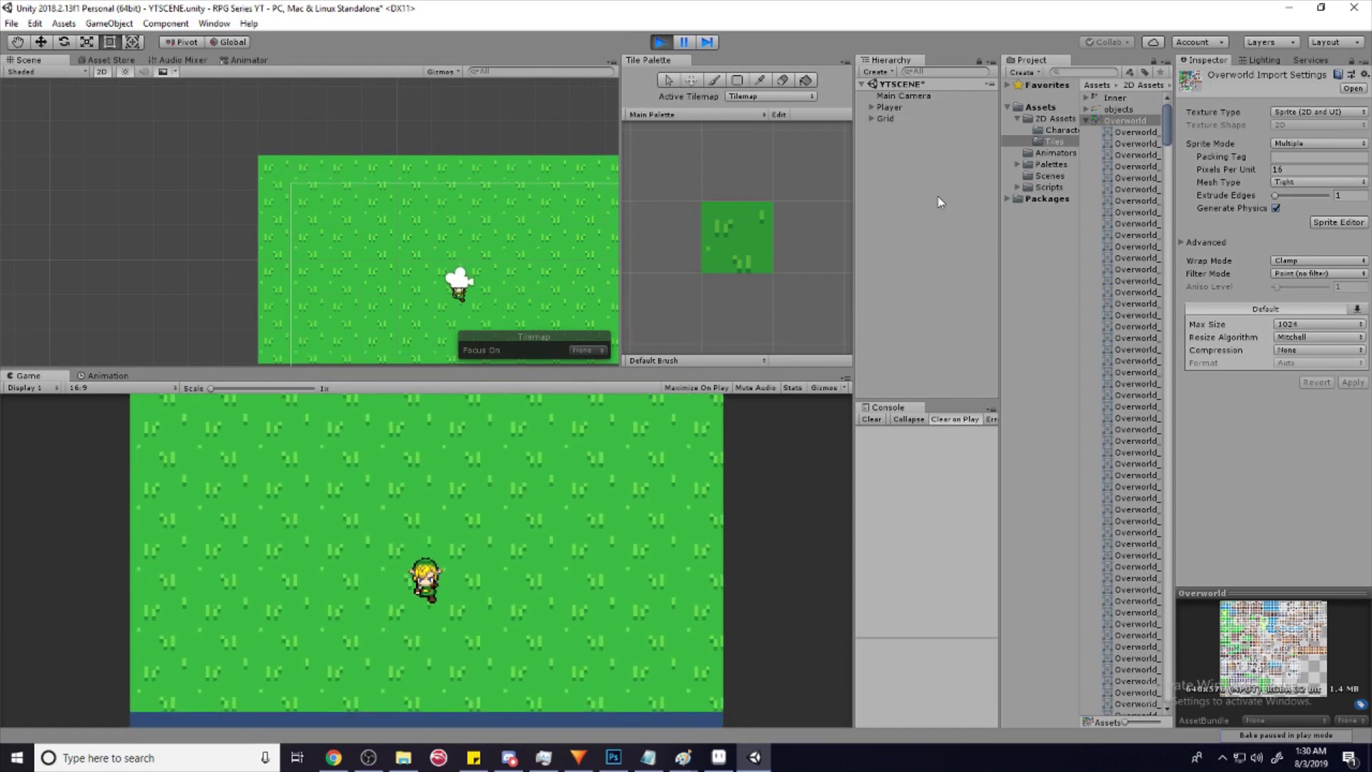
key("Up")
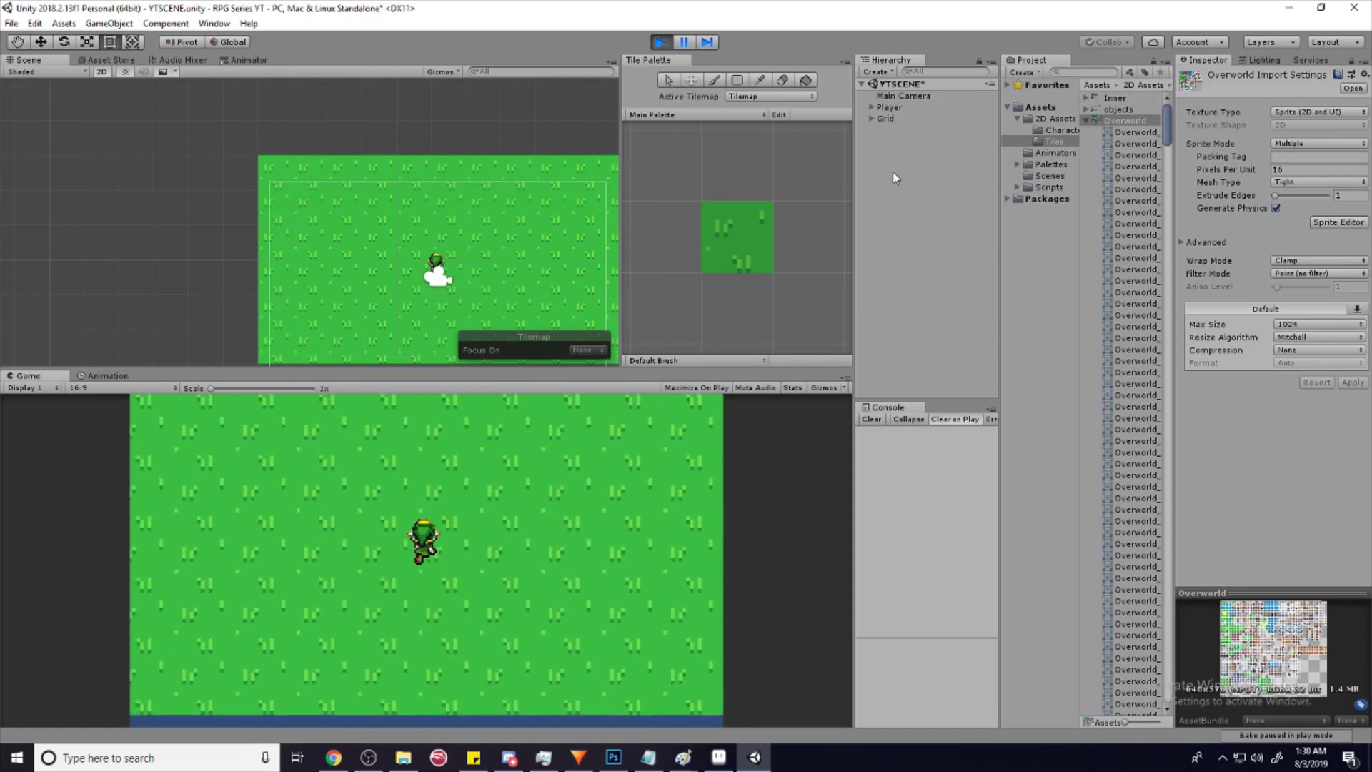
key("Right")
key("Down")
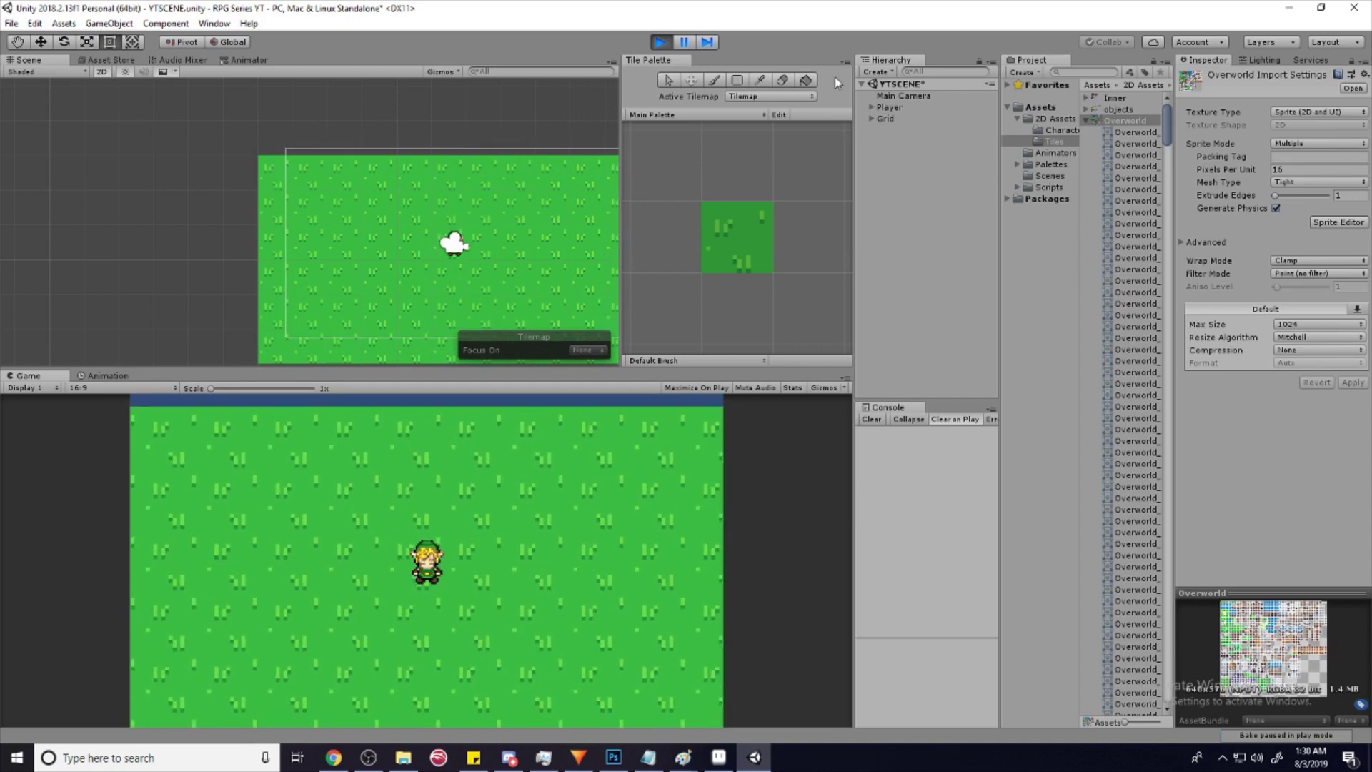
- Set the Player's movement script Speed to 5
left_click(889, 107)
left_click(1293, 198)
type("5")
- Play-test the player's new speed by walking down past the grass and back up, and end play mode
middle_click_drag(483, 223, 445, 250)
scroll(456, 176, "down", 4)
scroll(444, 250, "up", 11)
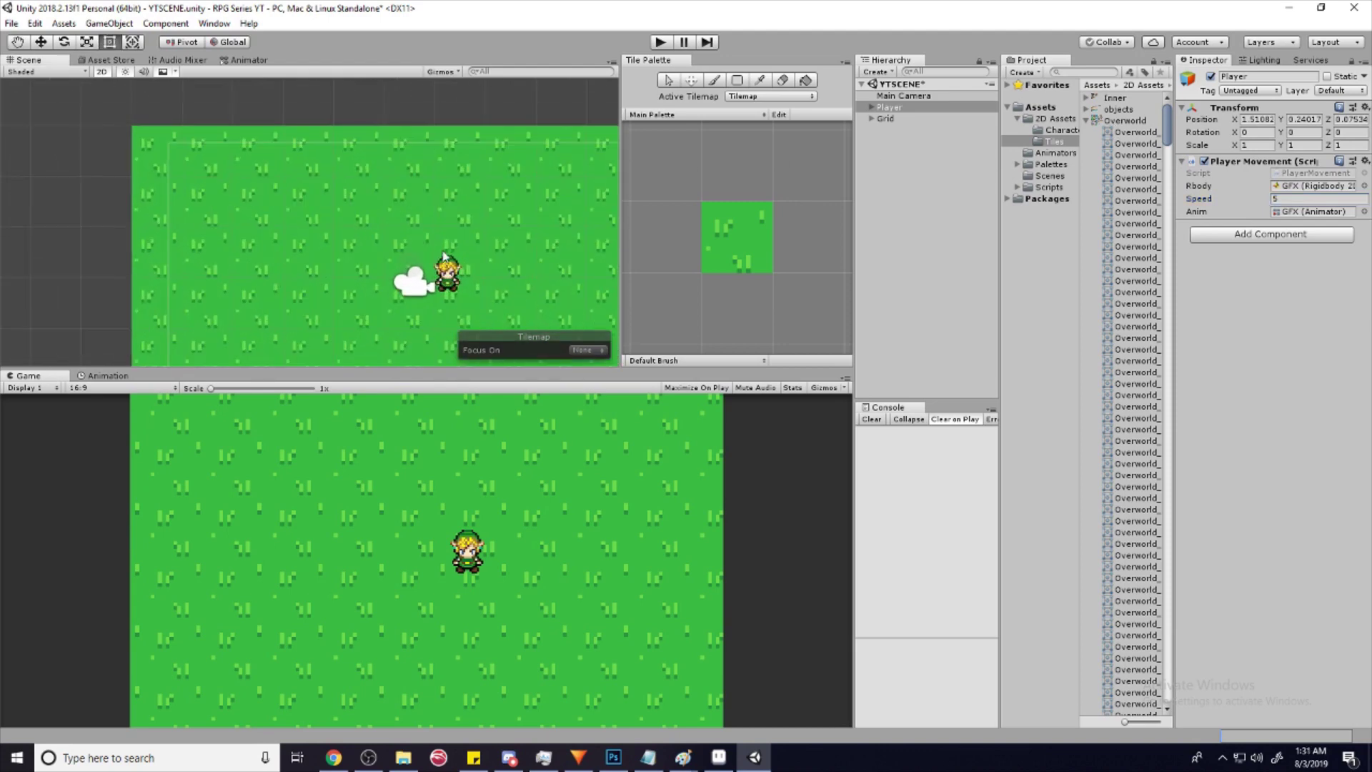
scroll(452, 214, "down", 3)
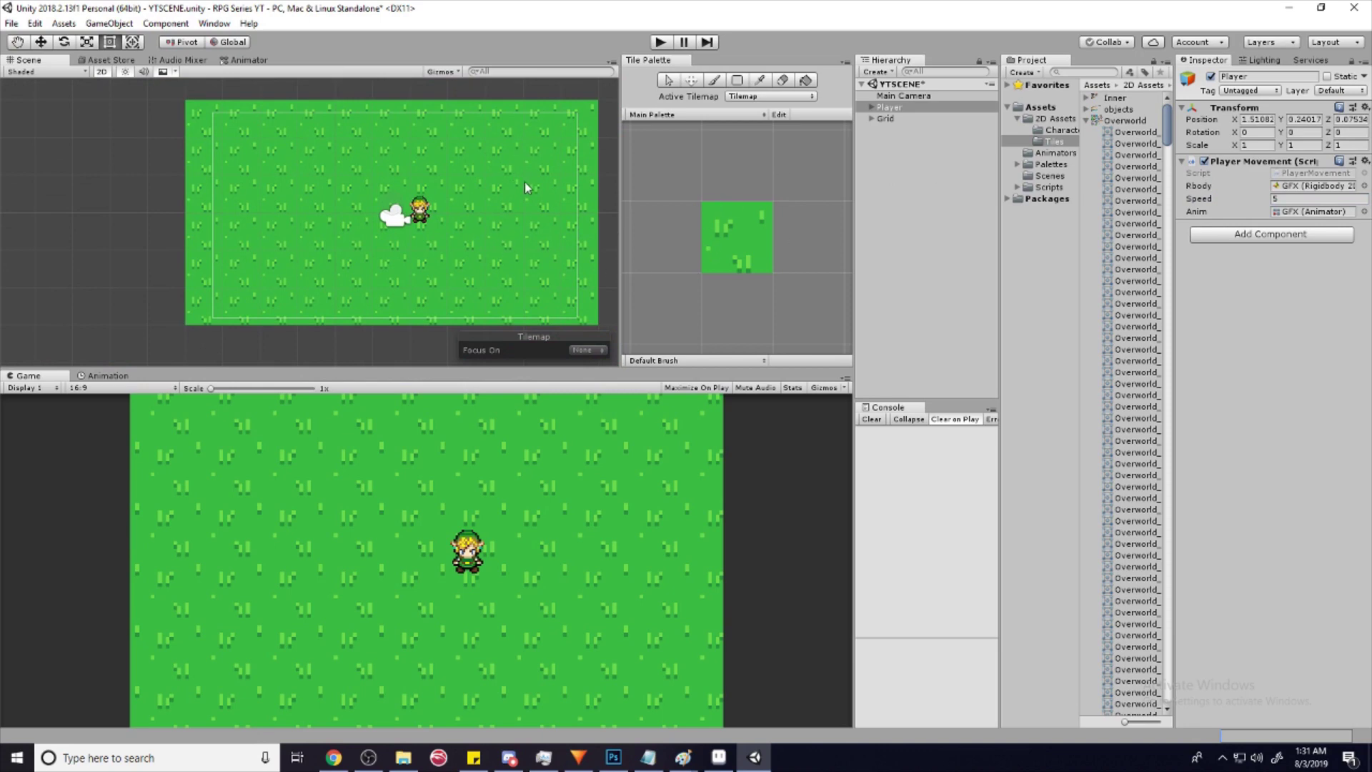
left_click(660, 43)
key("Left")
key("Down")
key("Down")
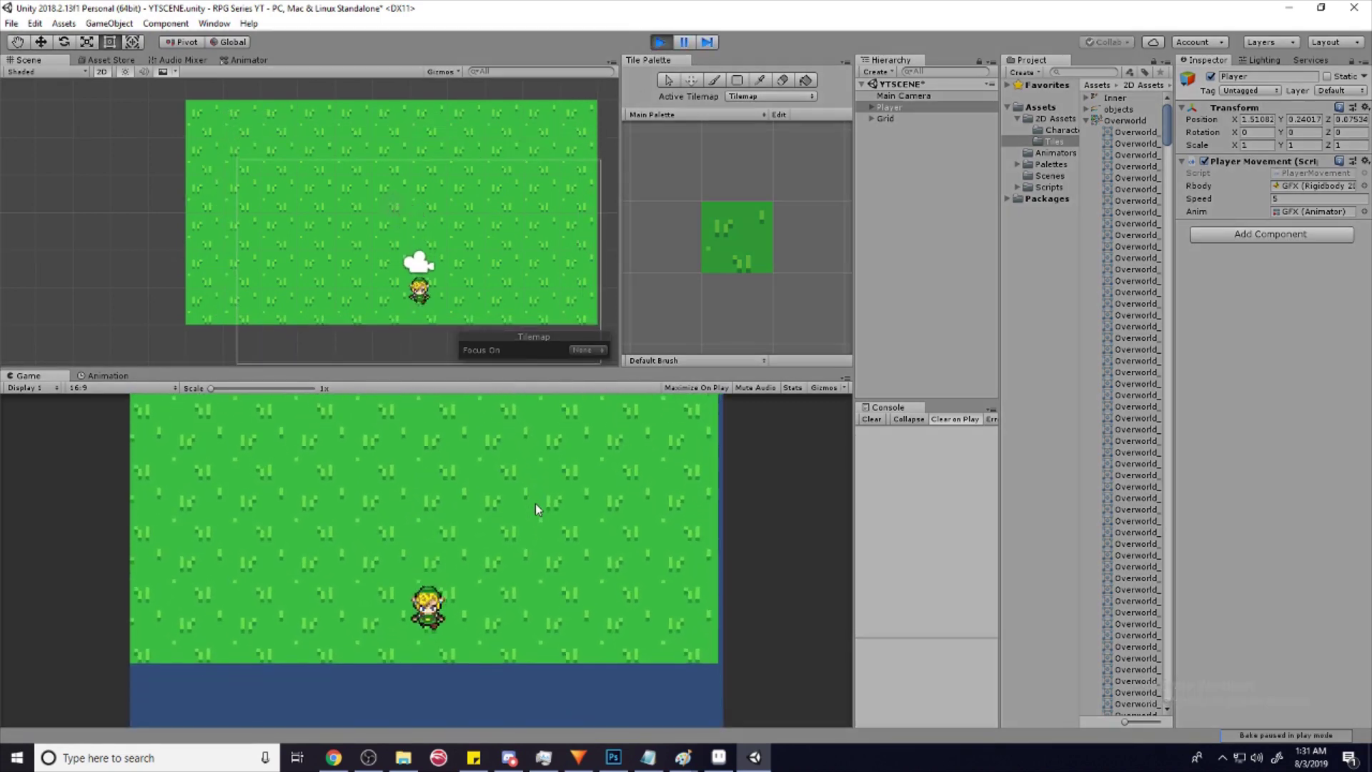
key("Down")
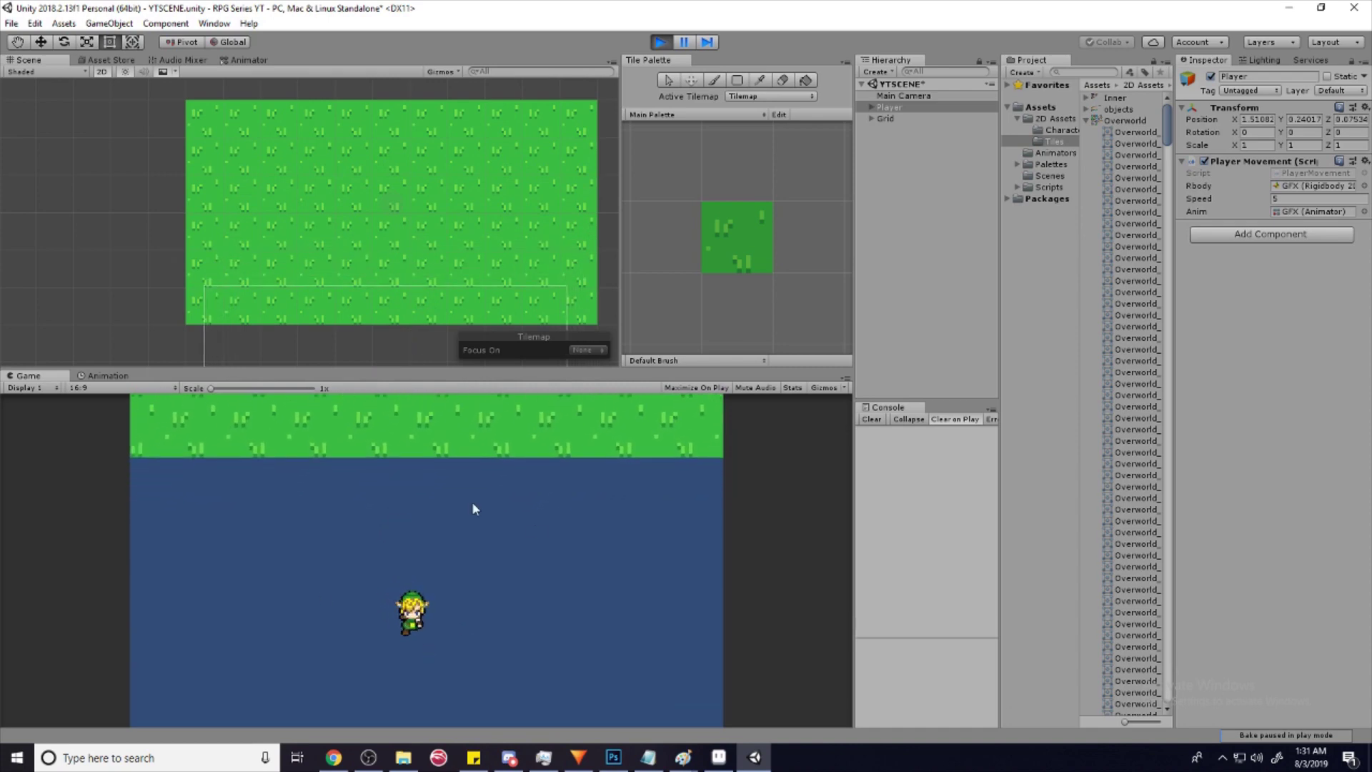
key("Up")
key("Up")
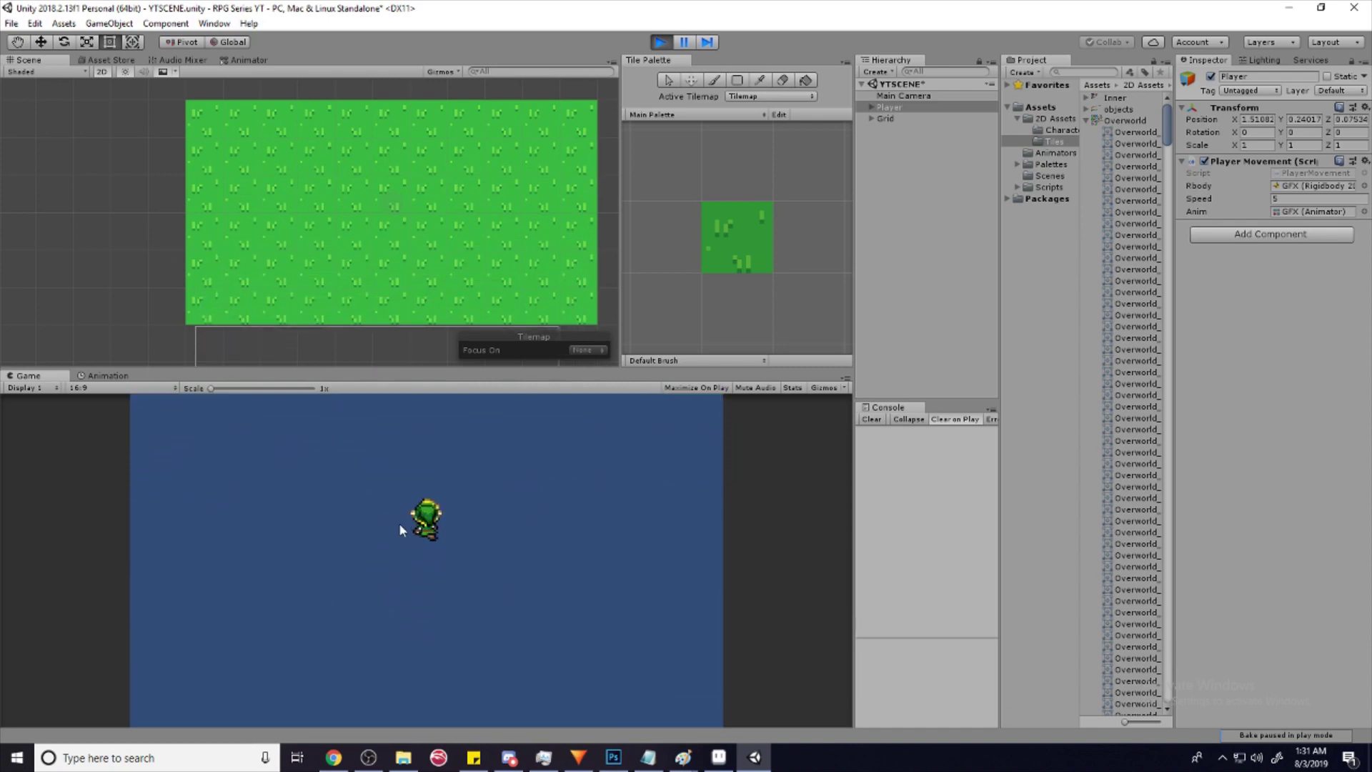
key("Up")
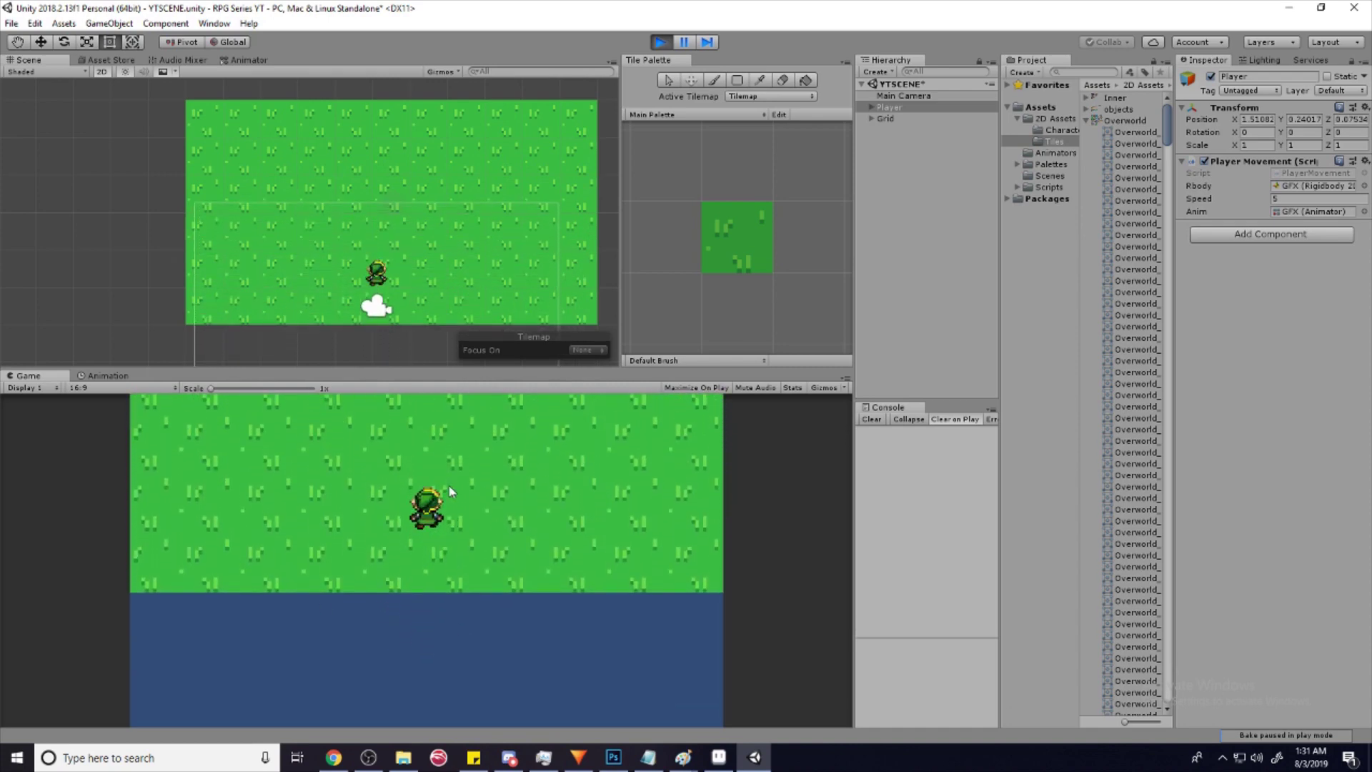
key("Up")
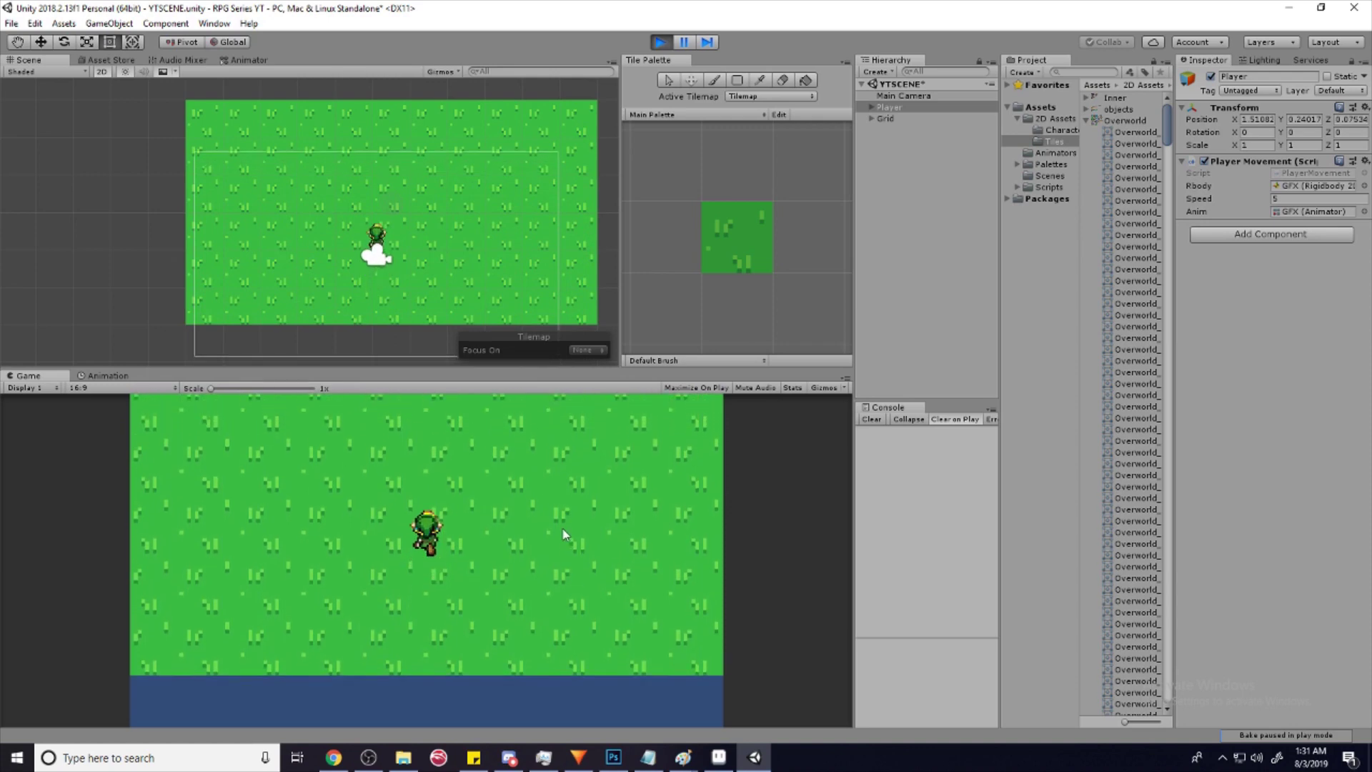
key("Up")
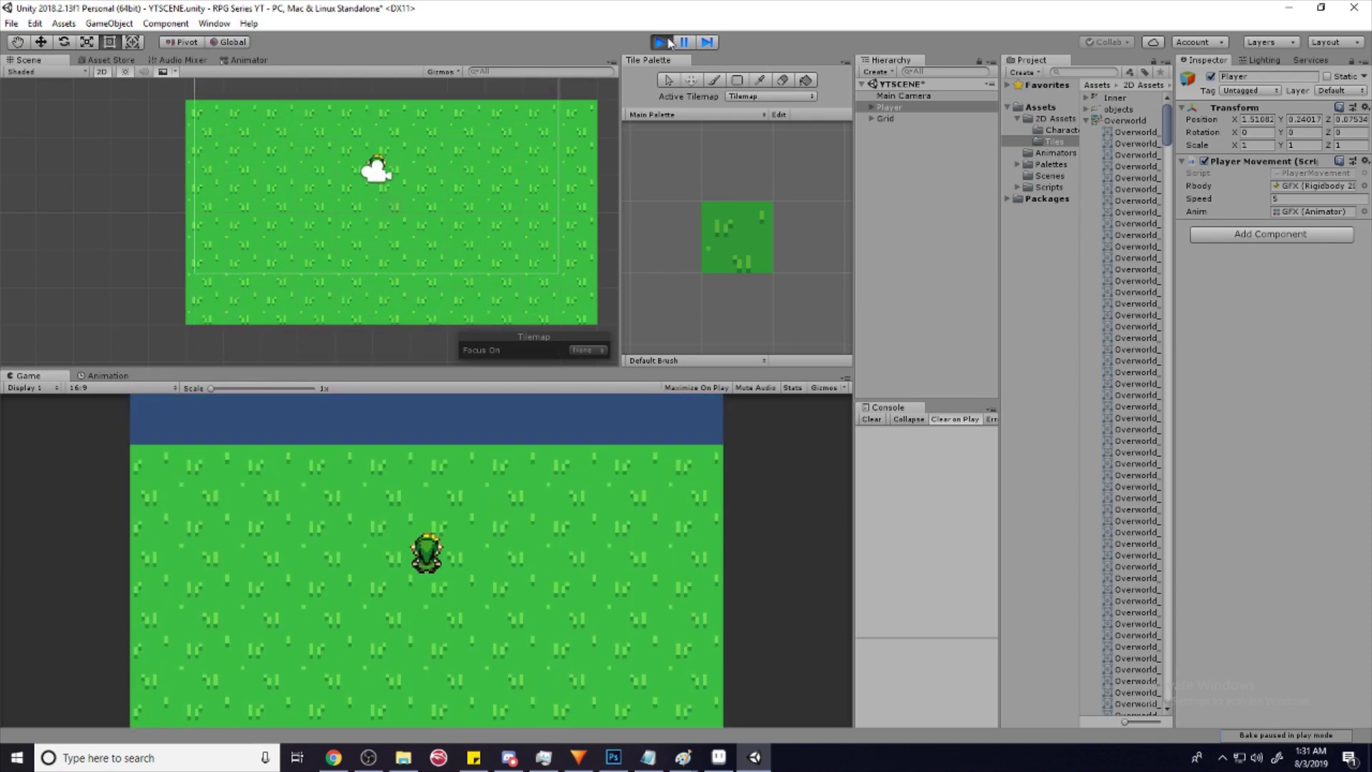
left_click(670, 43)
- Add a Circle Collider 2D component to the Player's GFX child object
middle_click_drag(433, 162, 498, 269)
middle_click_drag(294, 237, 213, 193)
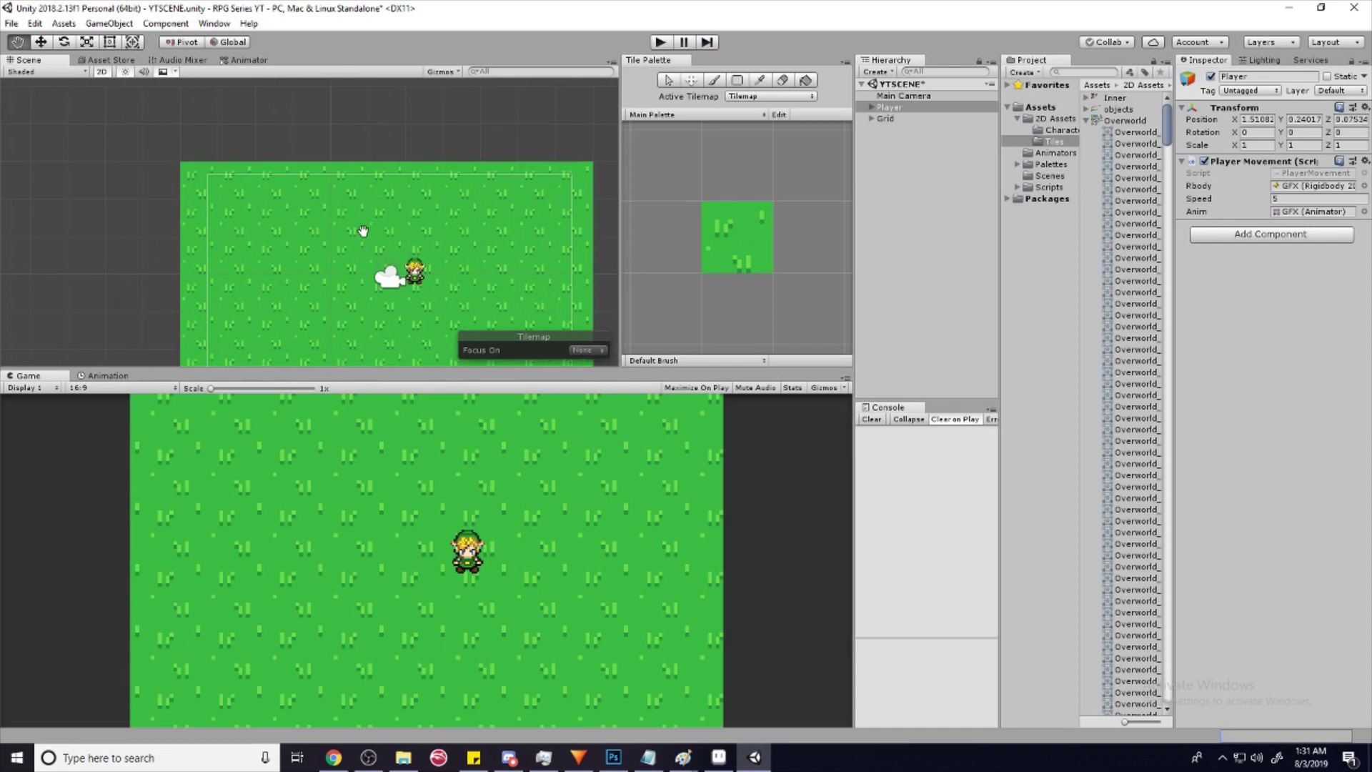
left_click(896, 109)
left_click(871, 108)
double_click(902, 118)
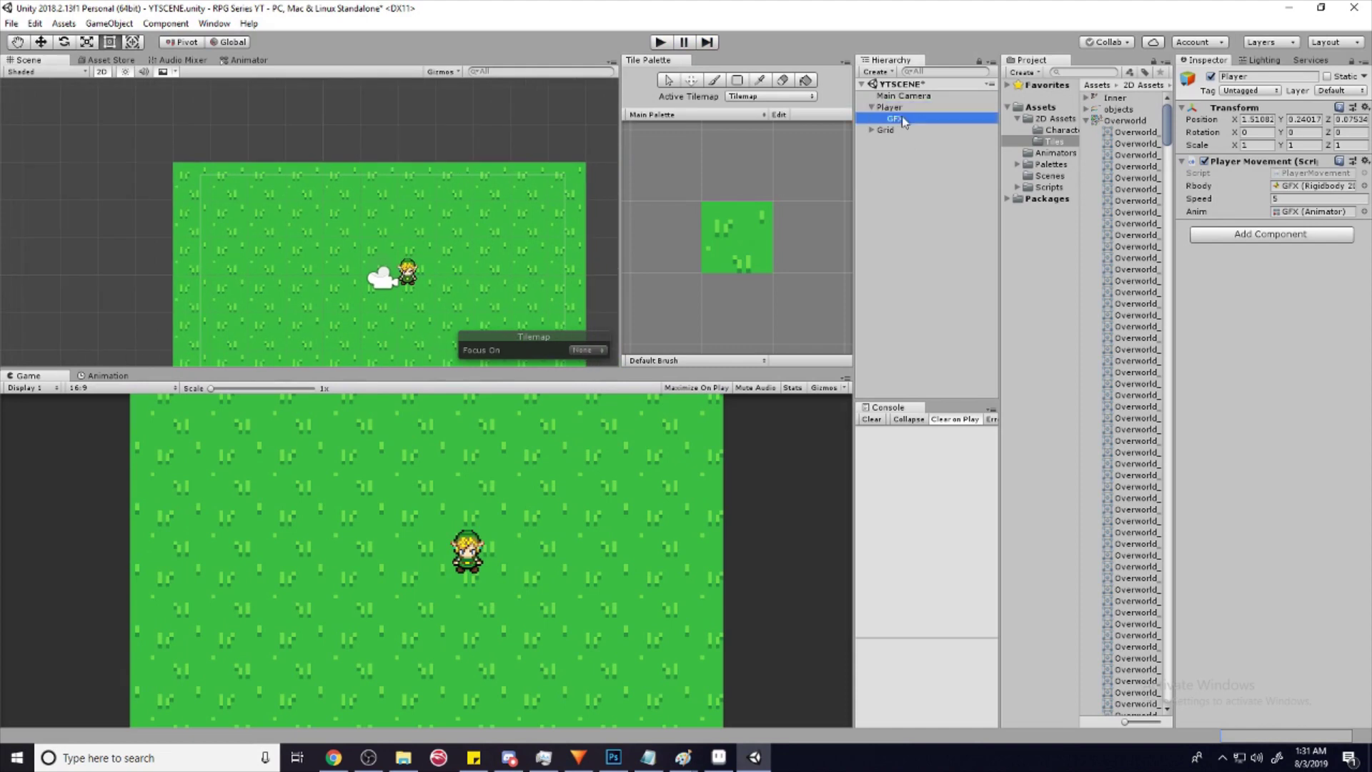
scroll(472, 269, "down", 10)
middle_click_drag(407, 282, 508, 241)
left_click(1270, 661)
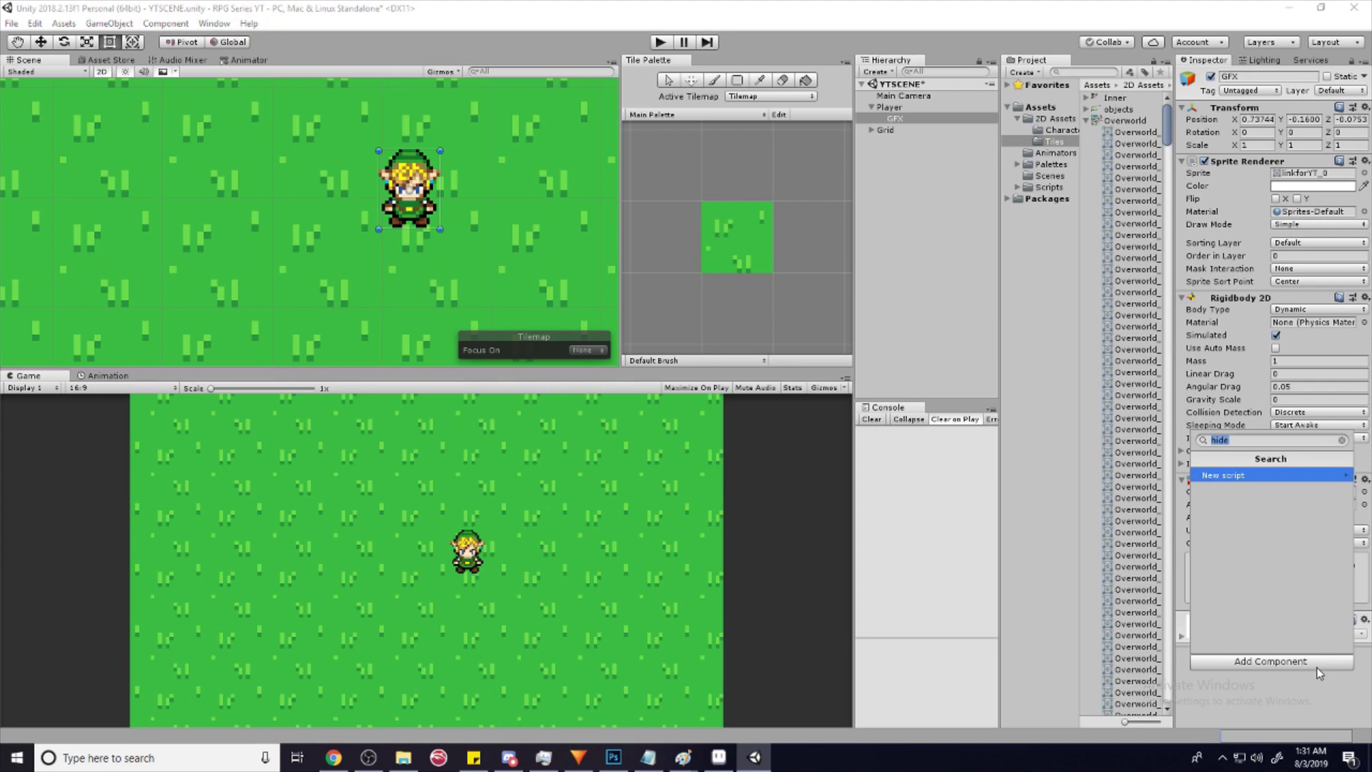
type("2dd")
key("BackSpace")
key("BackSpace")
key("BackSpace")
type("circ")
key("Return")
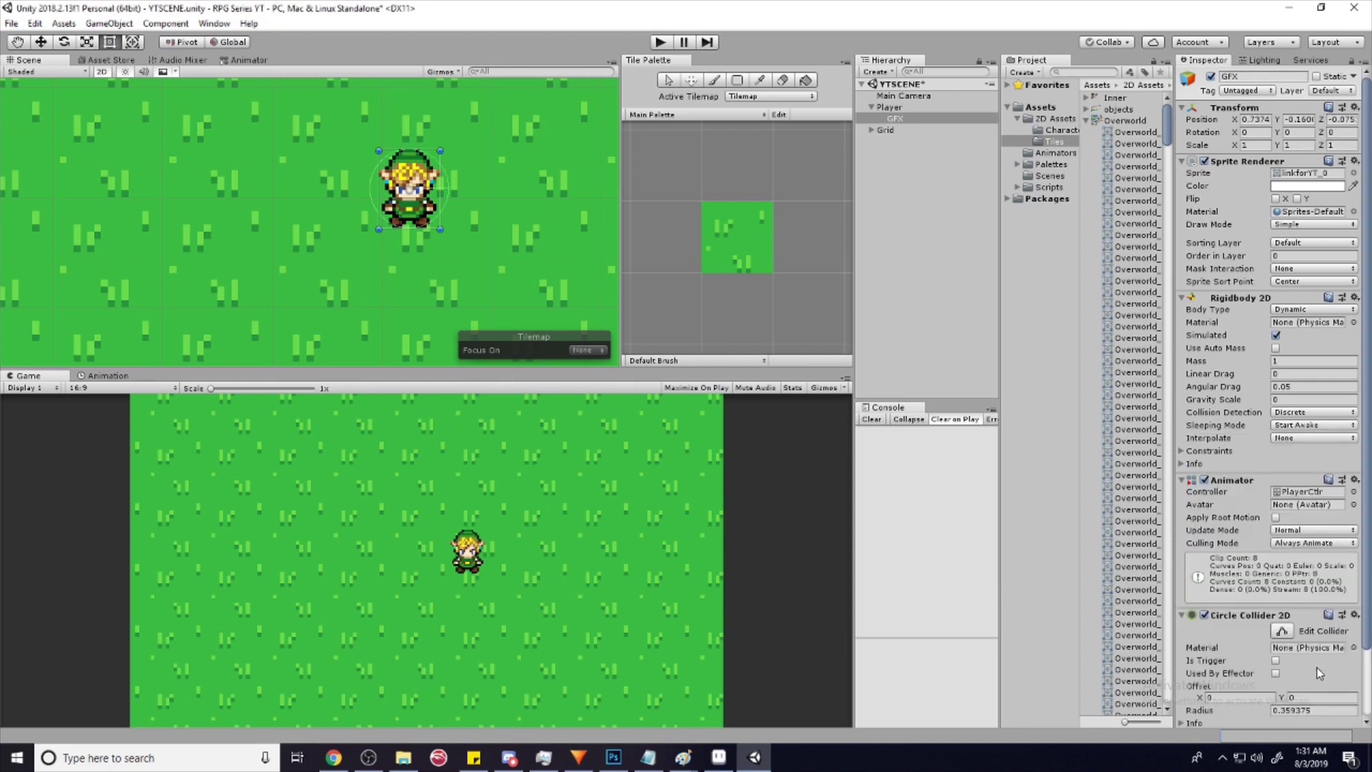
- Edit the GFX circle collider's shape, shrinking it to a radius of about 0.23 with an X offset of about 0.012
scroll(435, 218, "up", 8)
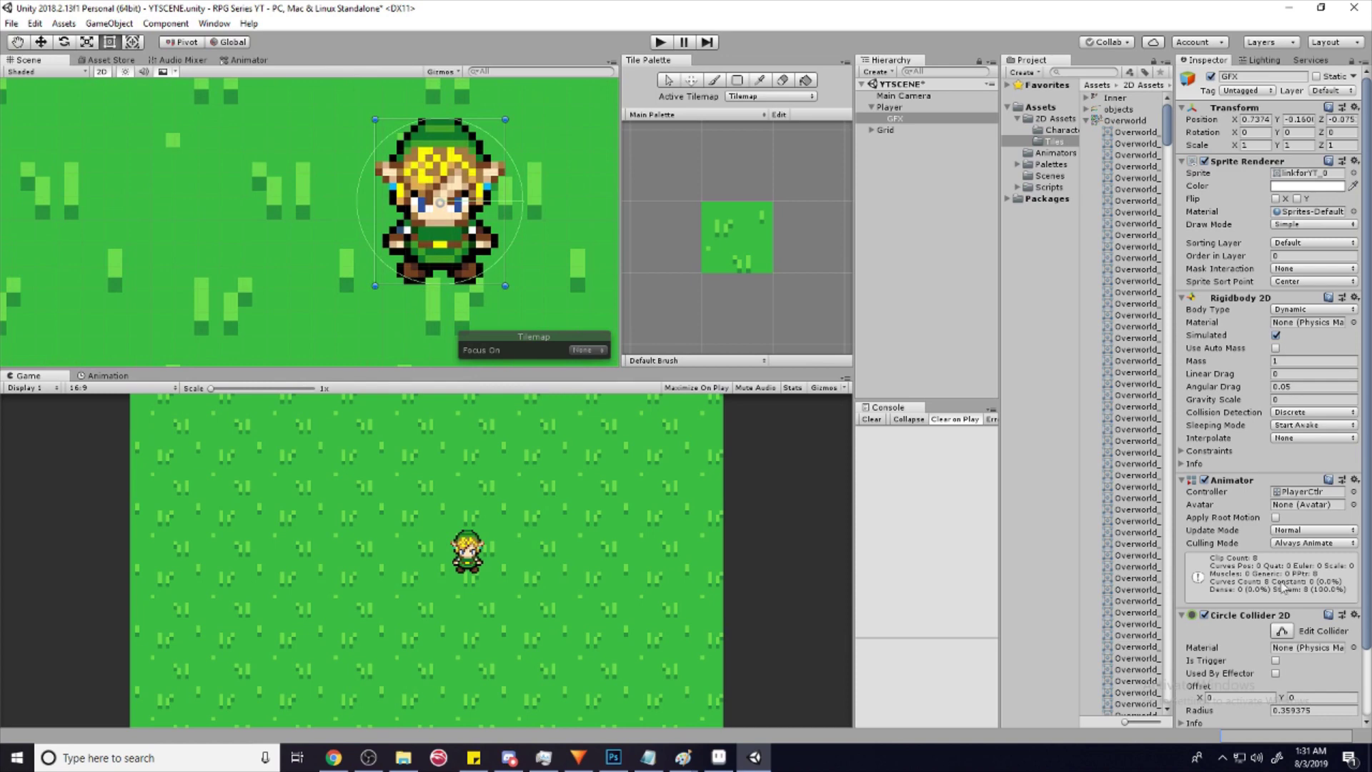
left_click(1282, 632)
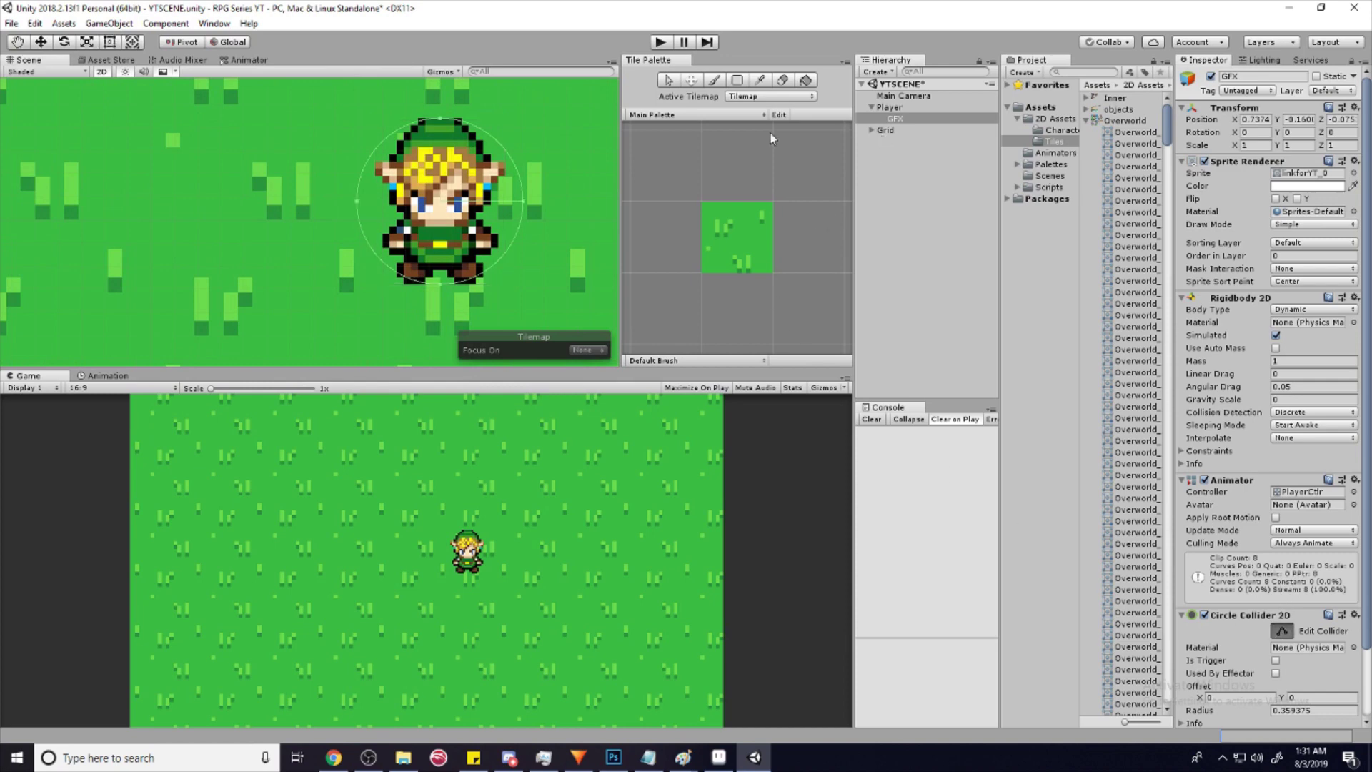
left_click_drag(522, 203, 495, 202)
left_click_drag(357, 203, 389, 214)
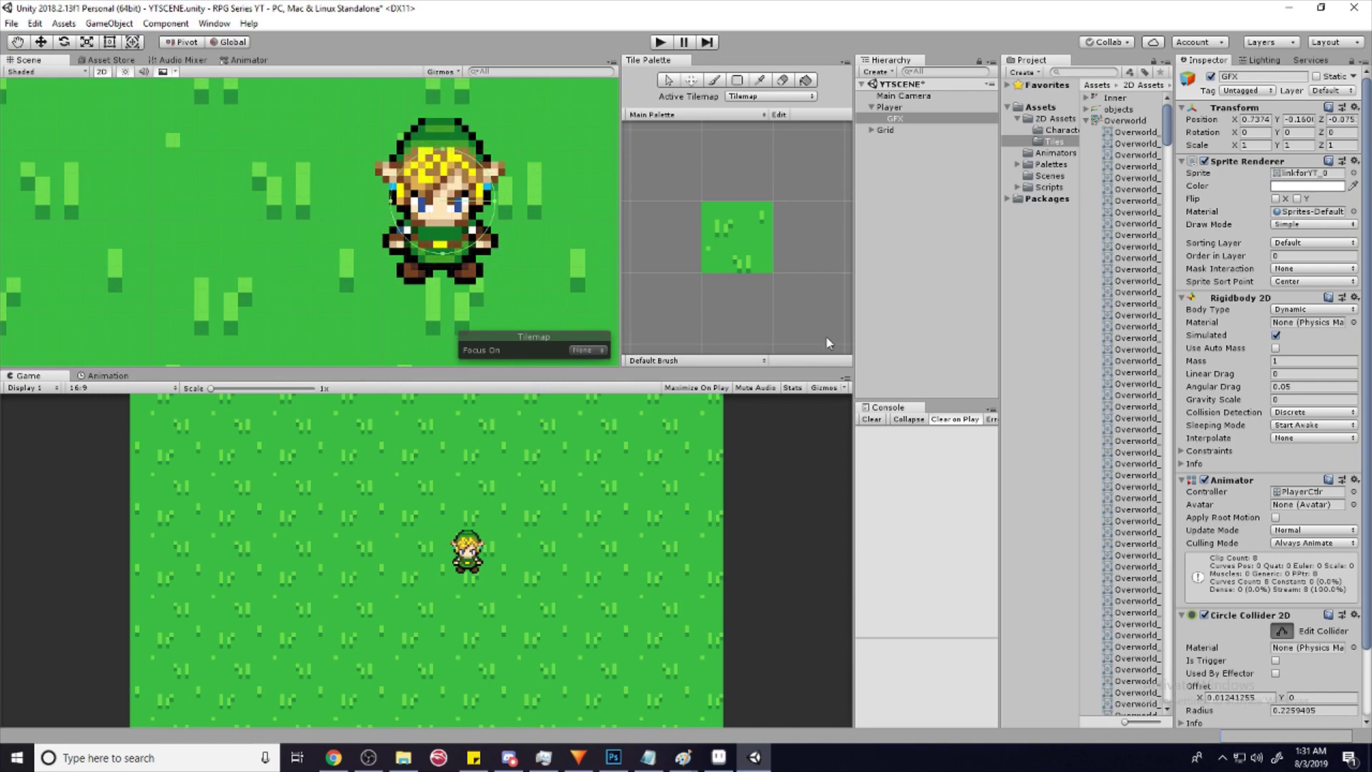
scroll(1271, 668, "down", 3)
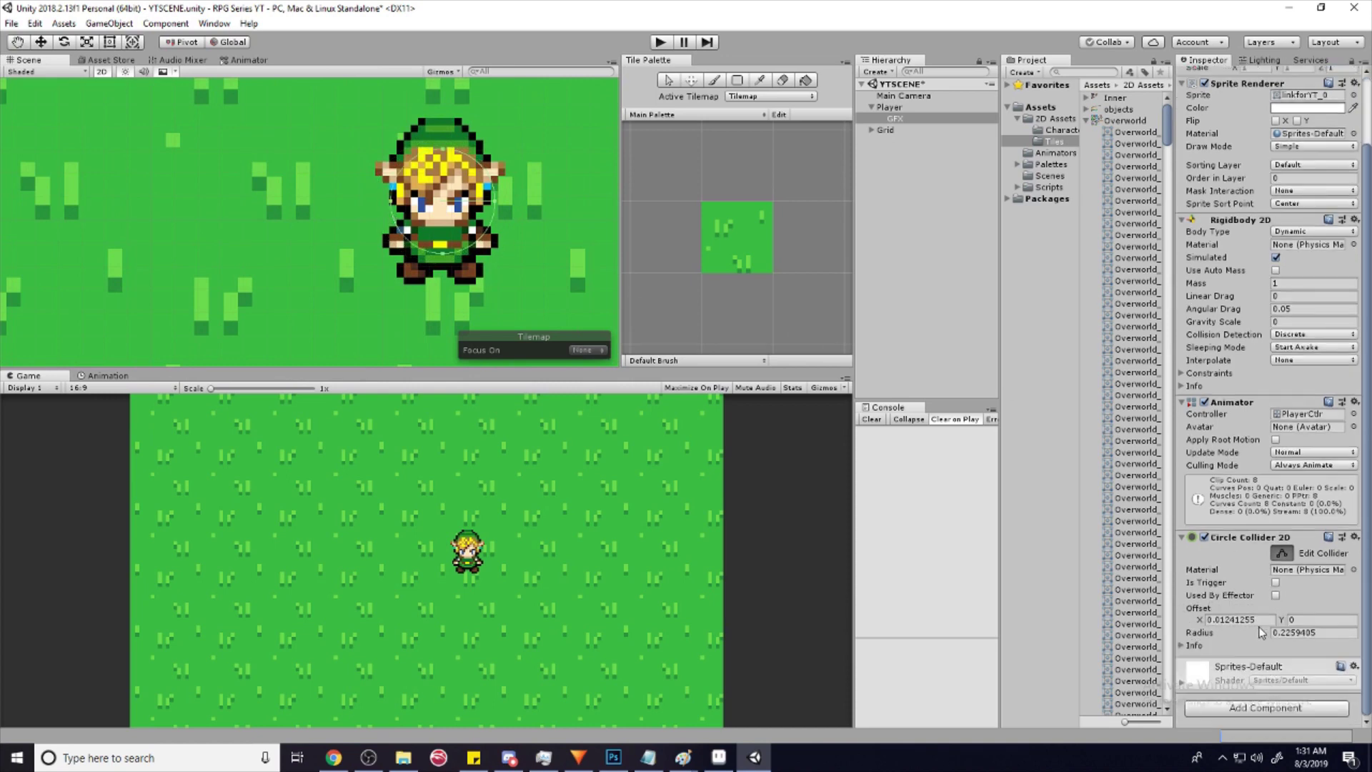
- Set the GFX circle collider's Y offset to -0.17 and save the scene
left_click_drag(1281, 619, 1270, 619)
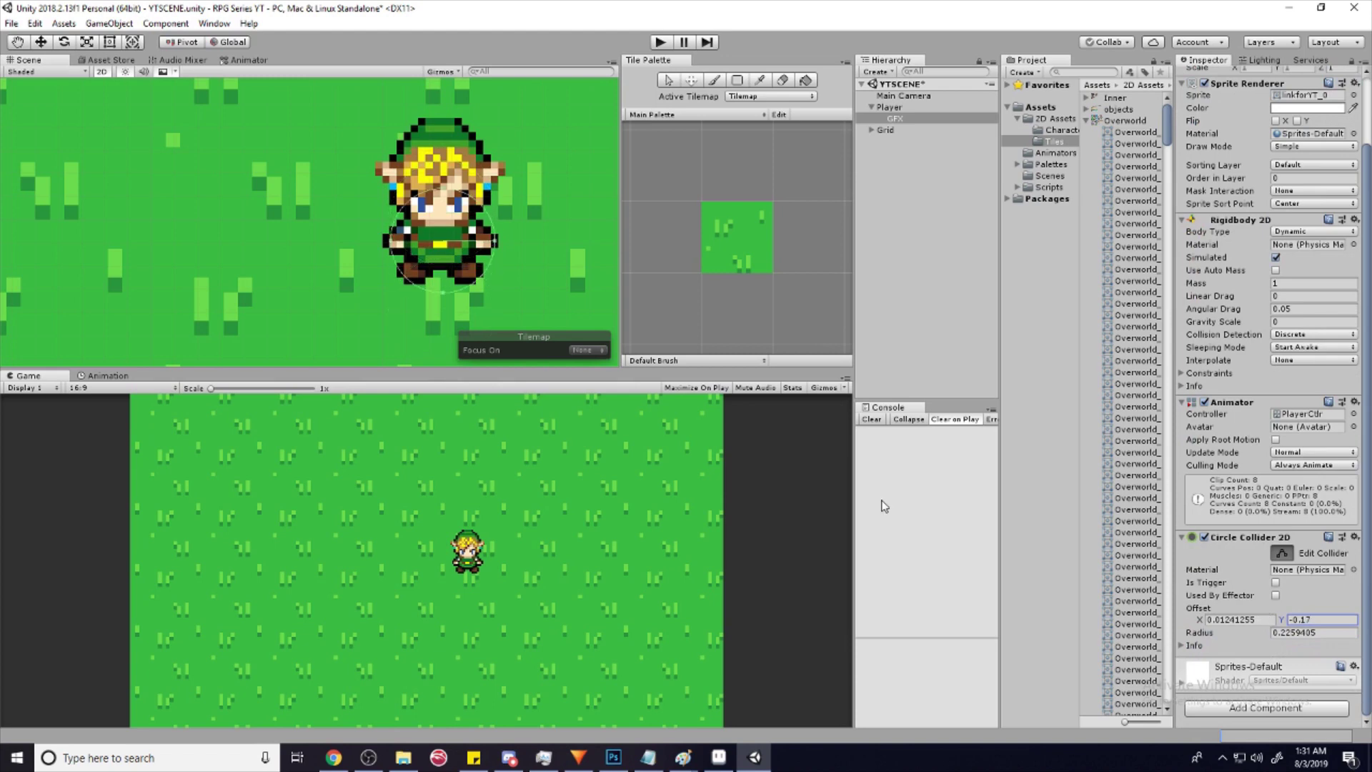
key("w")
scroll(424, 275, "down", 3)
scroll(424, 277, "down", 1)
key("ctrl+s")
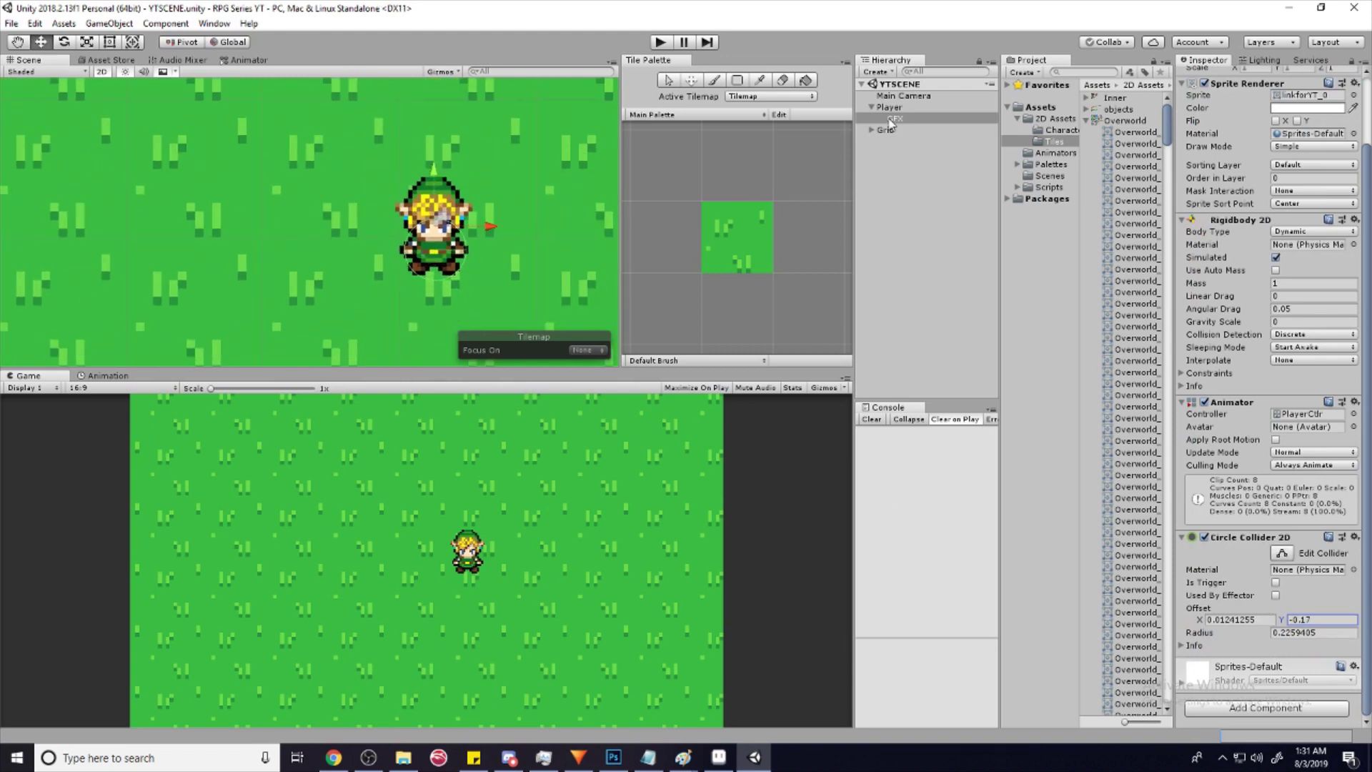
- Rename the Grid's Tilemap object to Floor
left_click(868, 130)
double_click(901, 141)
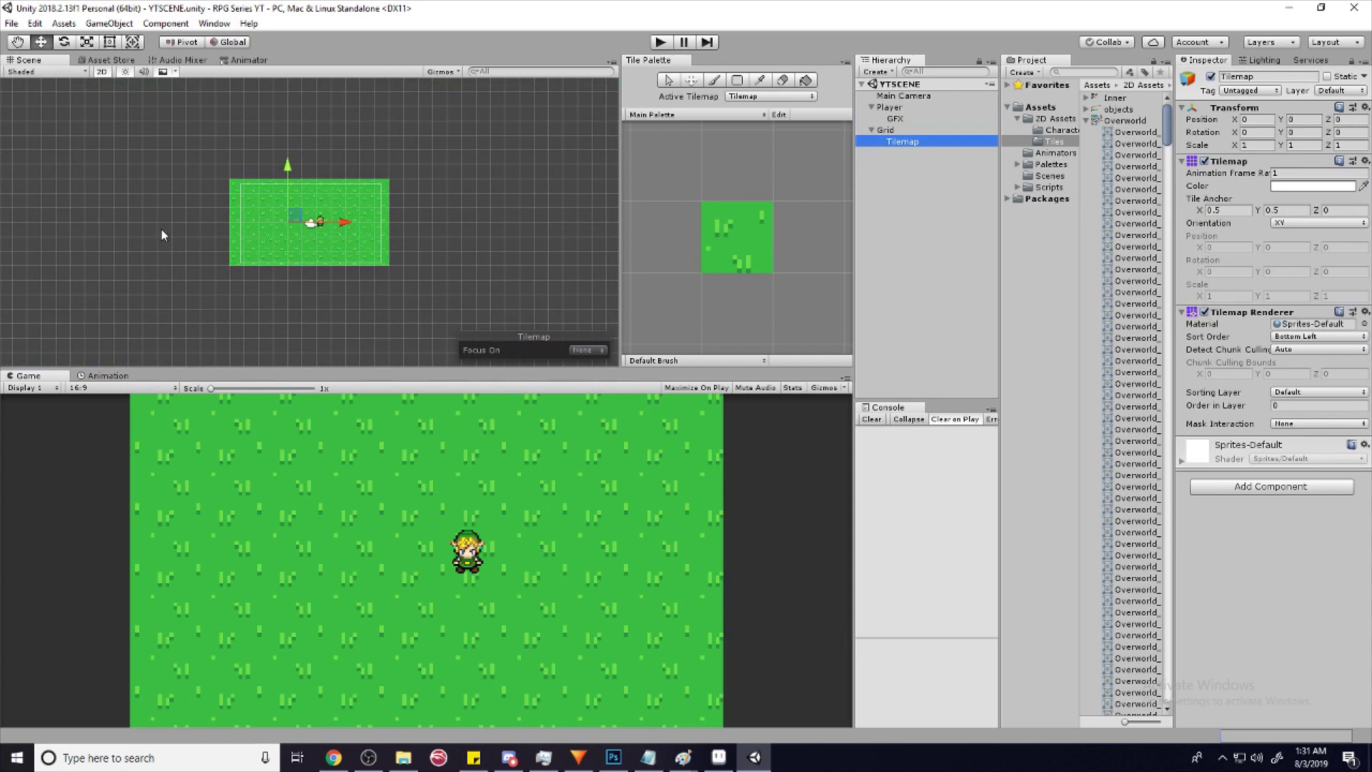
scroll(294, 230, "up", 3)
scroll(397, 223, "up", 2)
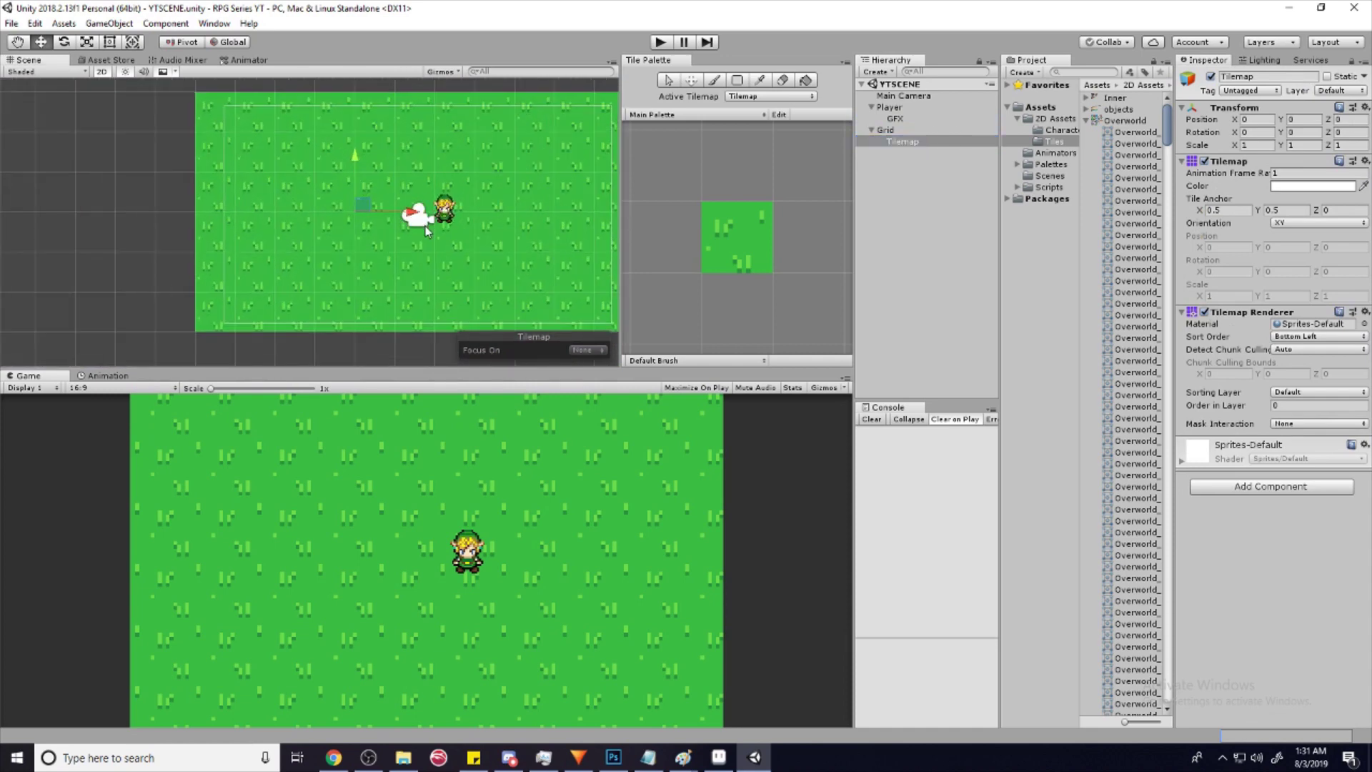
left_click(896, 143)
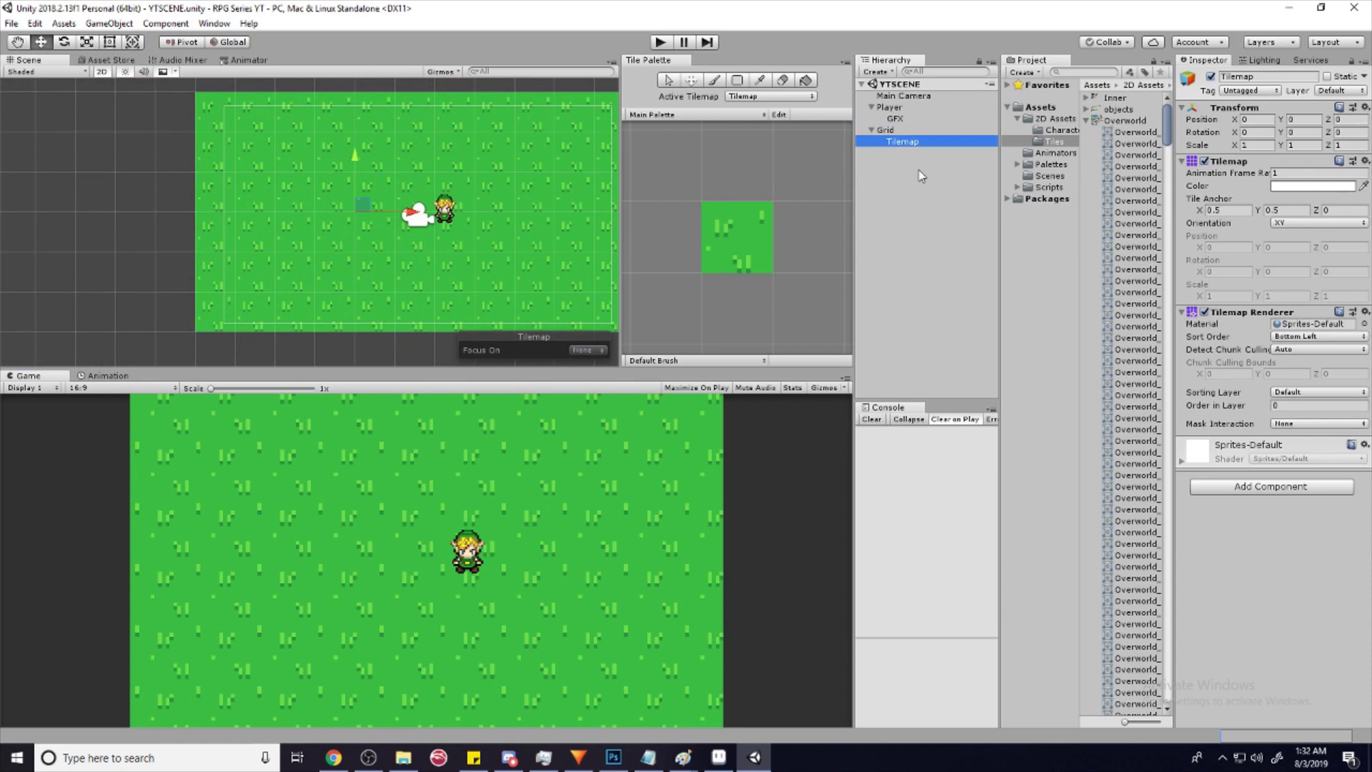
key("F2")
type("Floor")
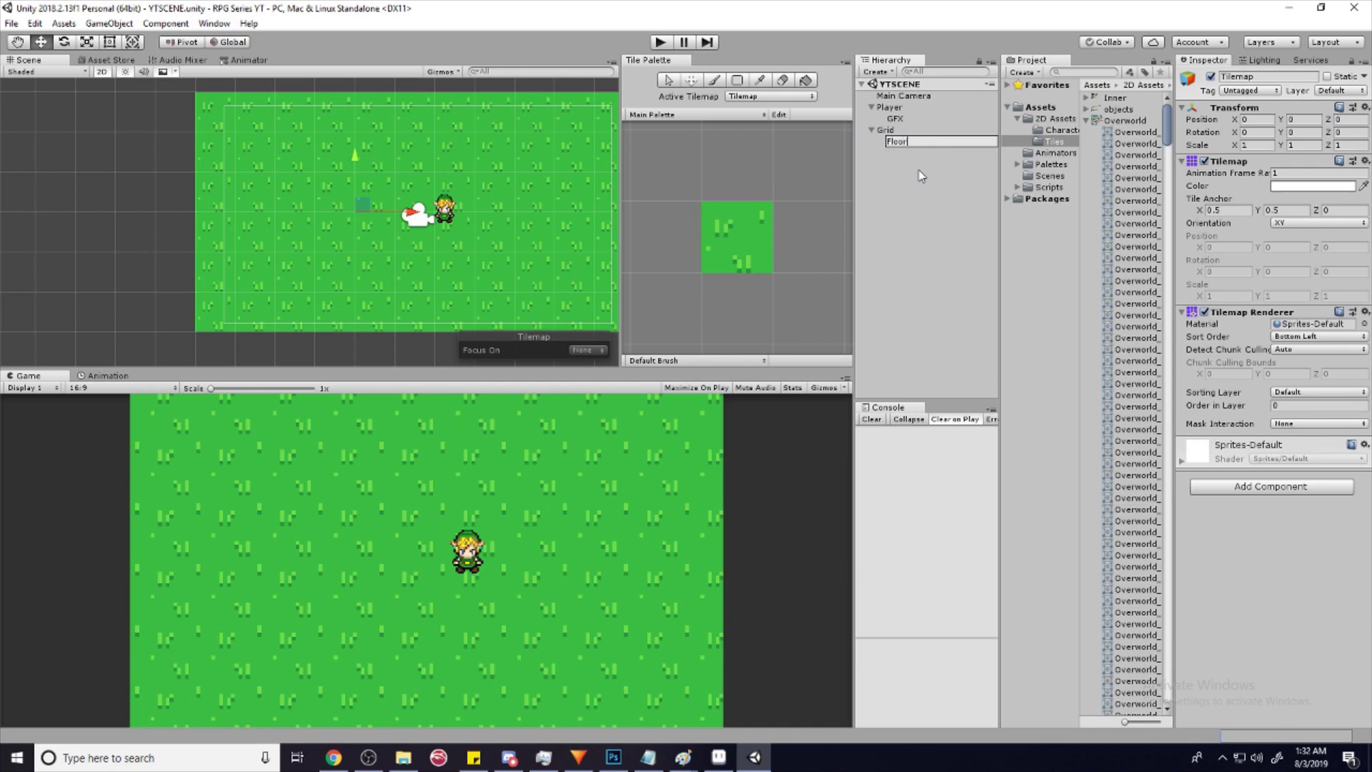
key("Return")
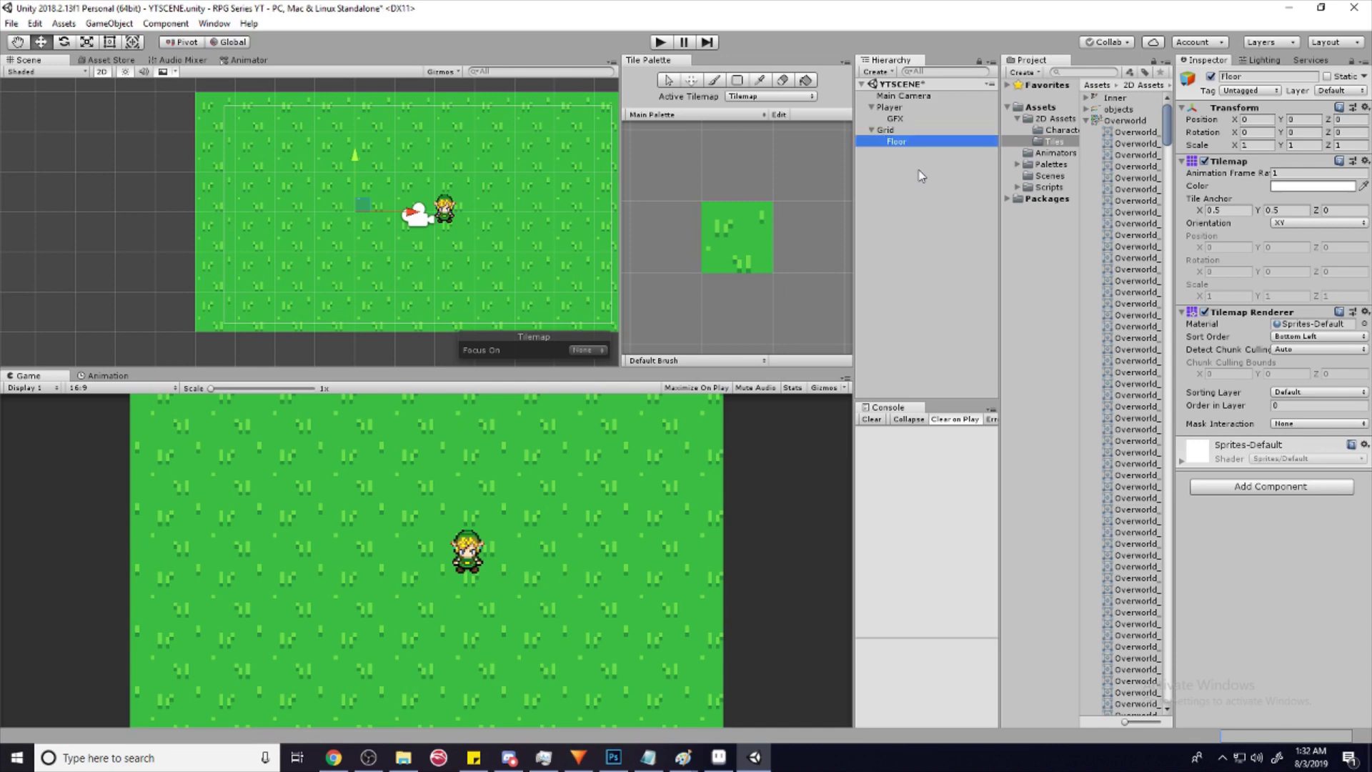
- Add a second Tilemap as a child of the Grid and name it Walls
left_click(893, 133)
right_click(892, 138)
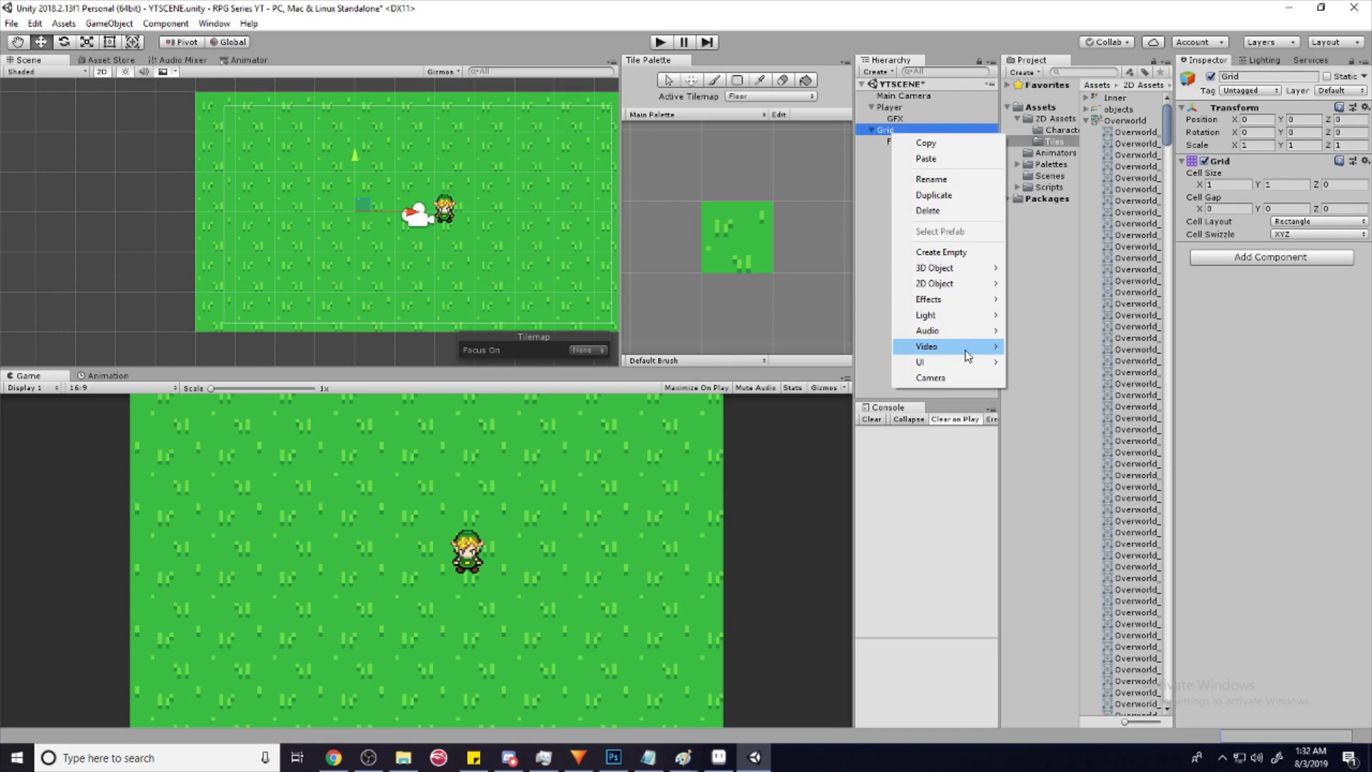
mouse_move(950, 333)
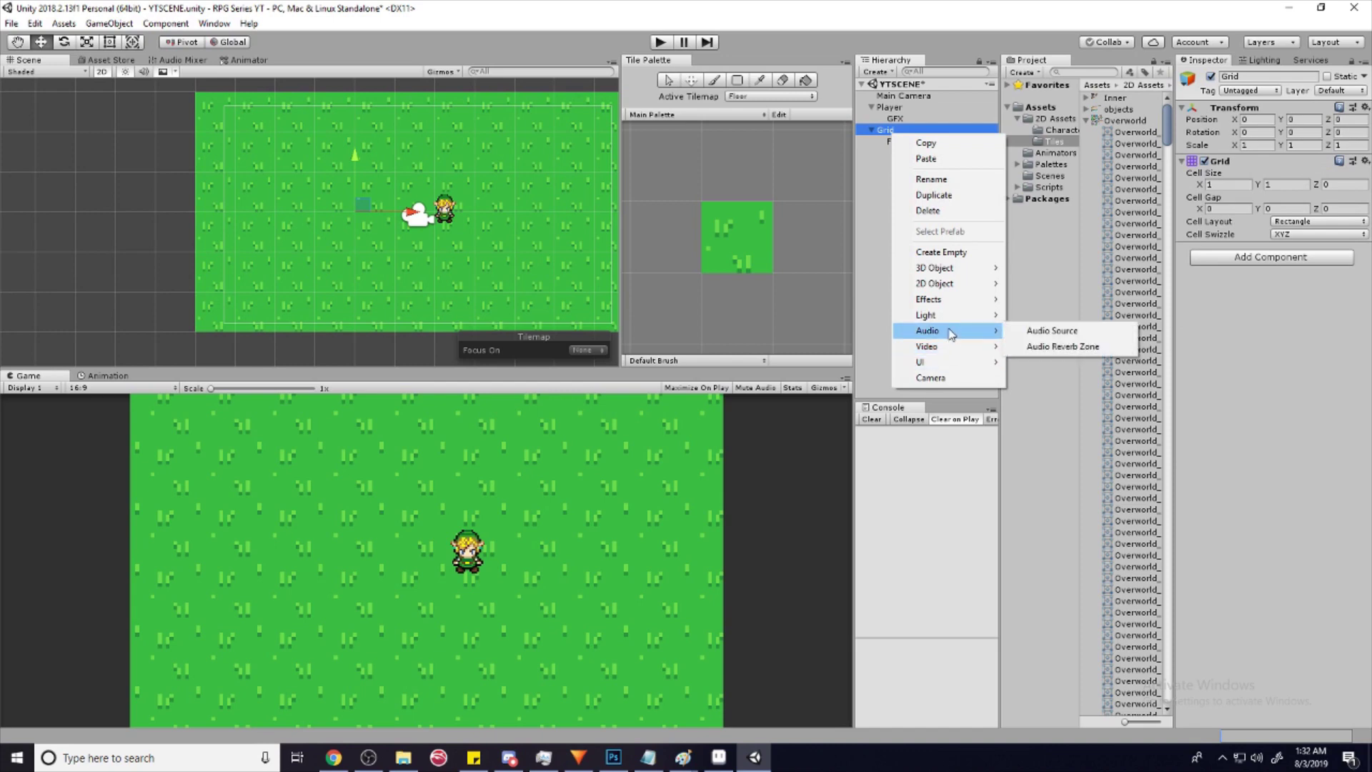
mouse_move(949, 287)
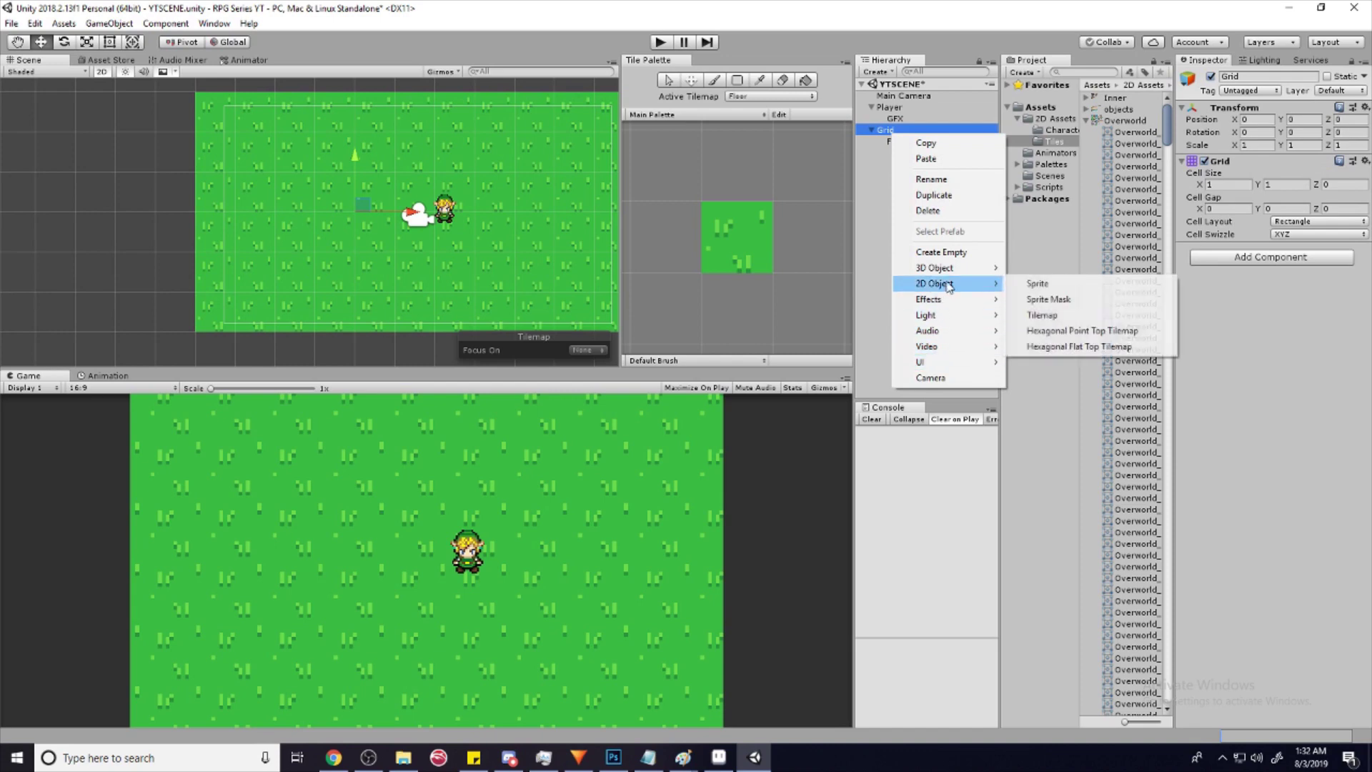
left_click(1041, 315)
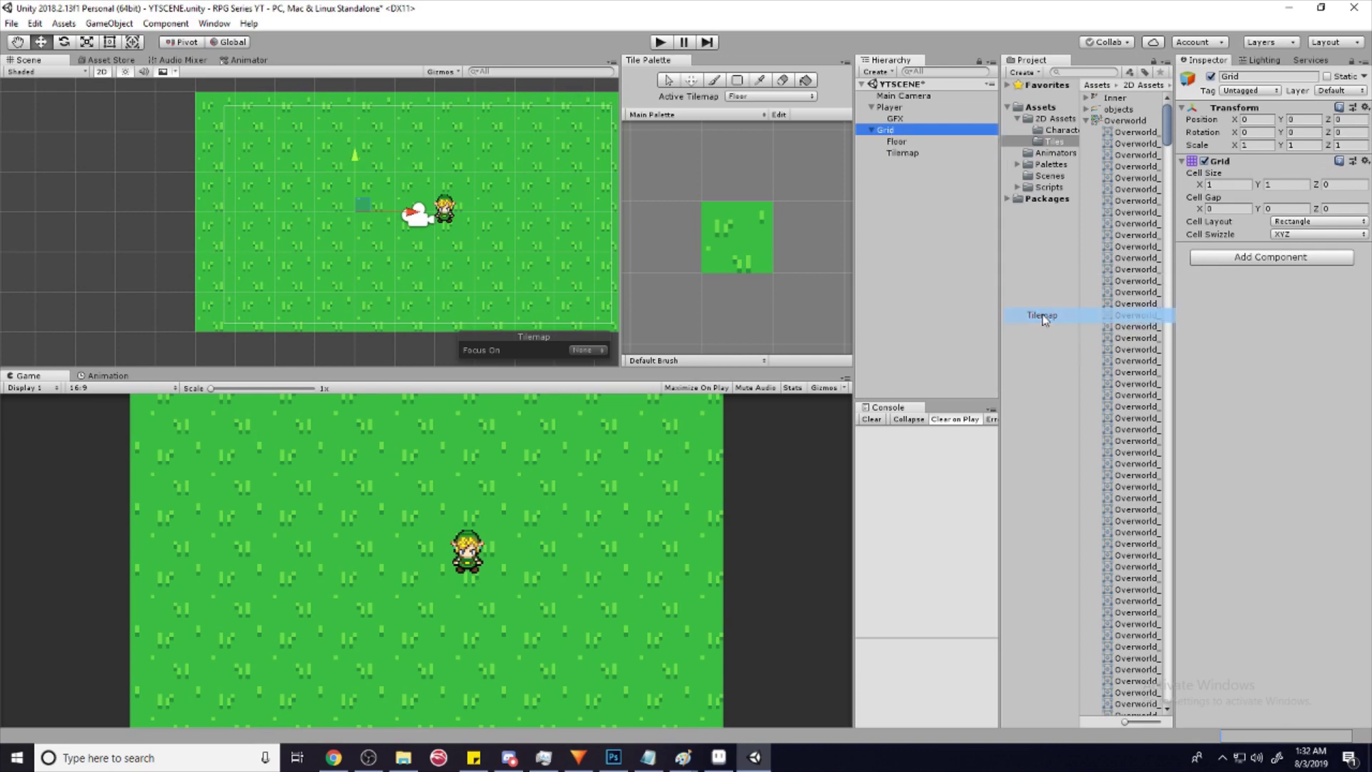
double_click(906, 152)
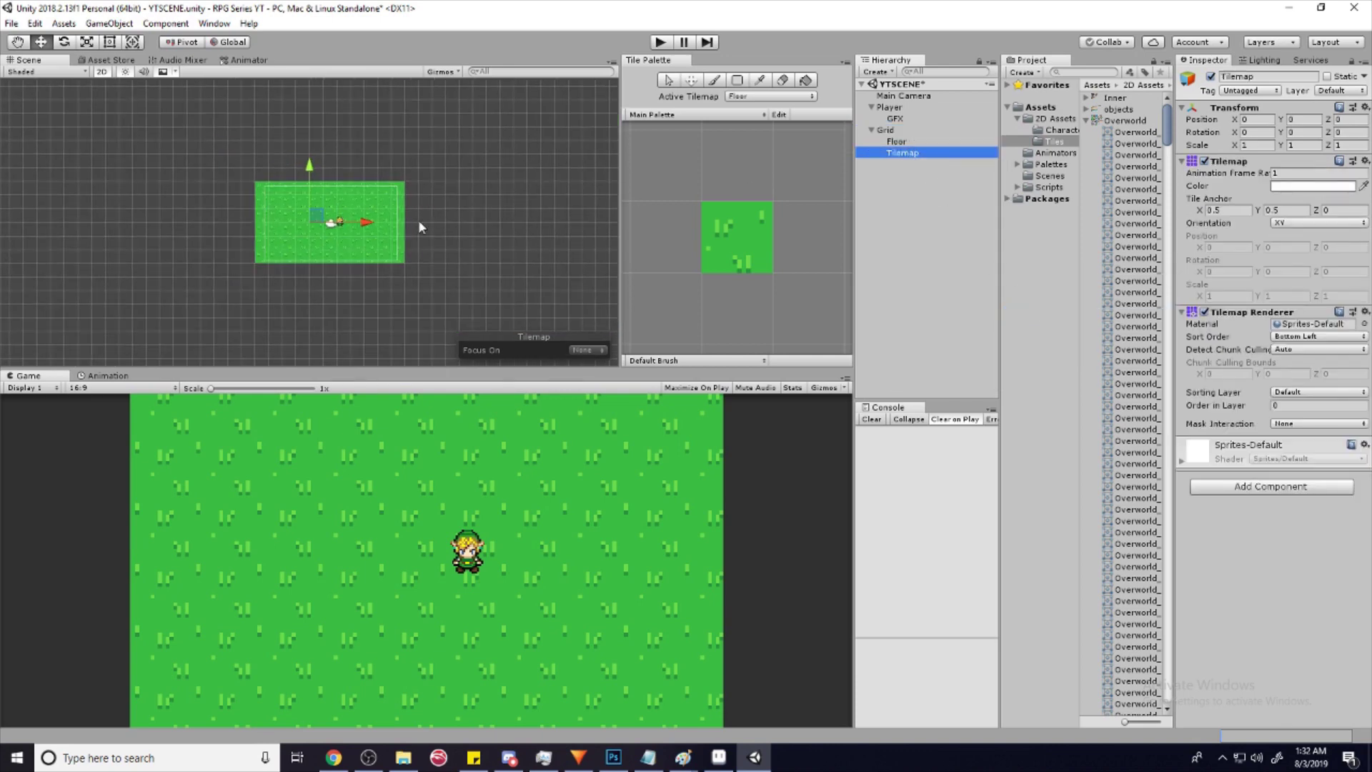
key("F2")
type("Walls")
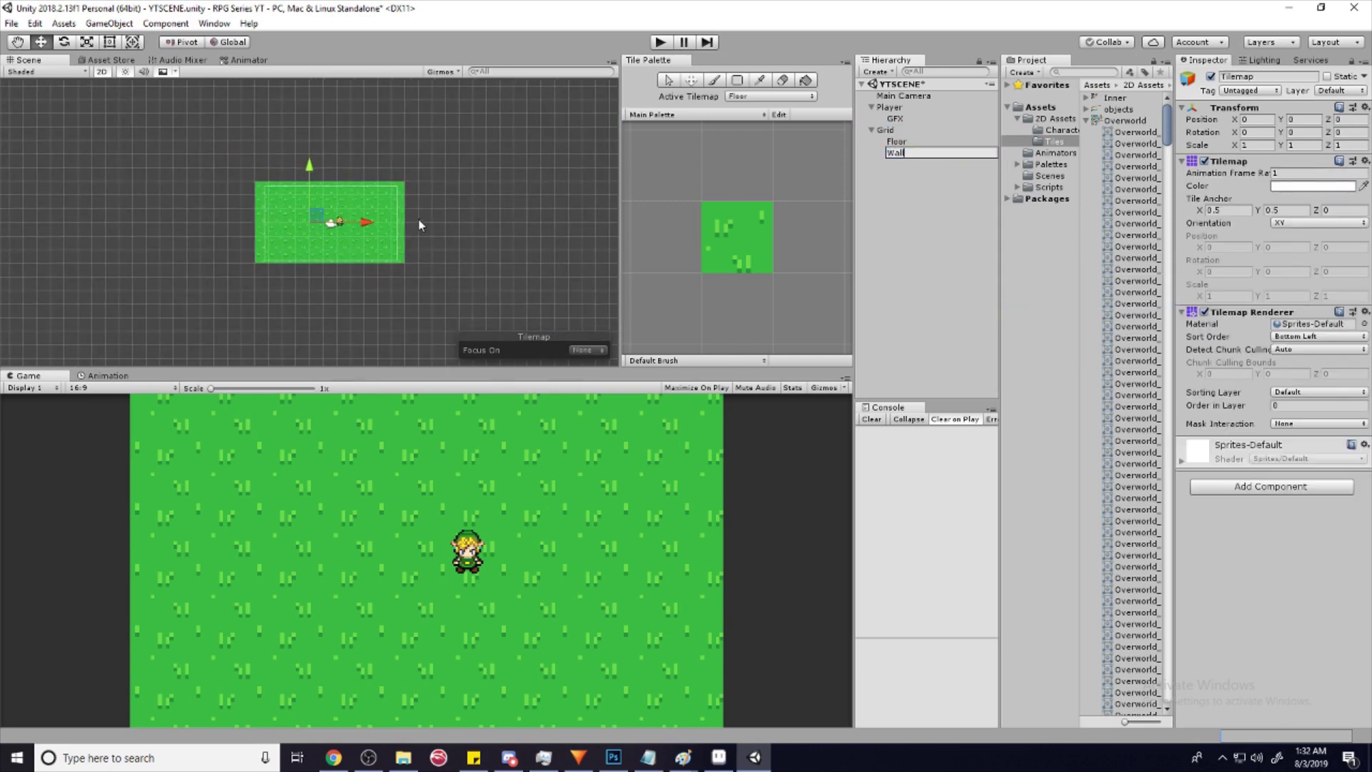
key("Return")
scroll(260, 297, "up", 4)
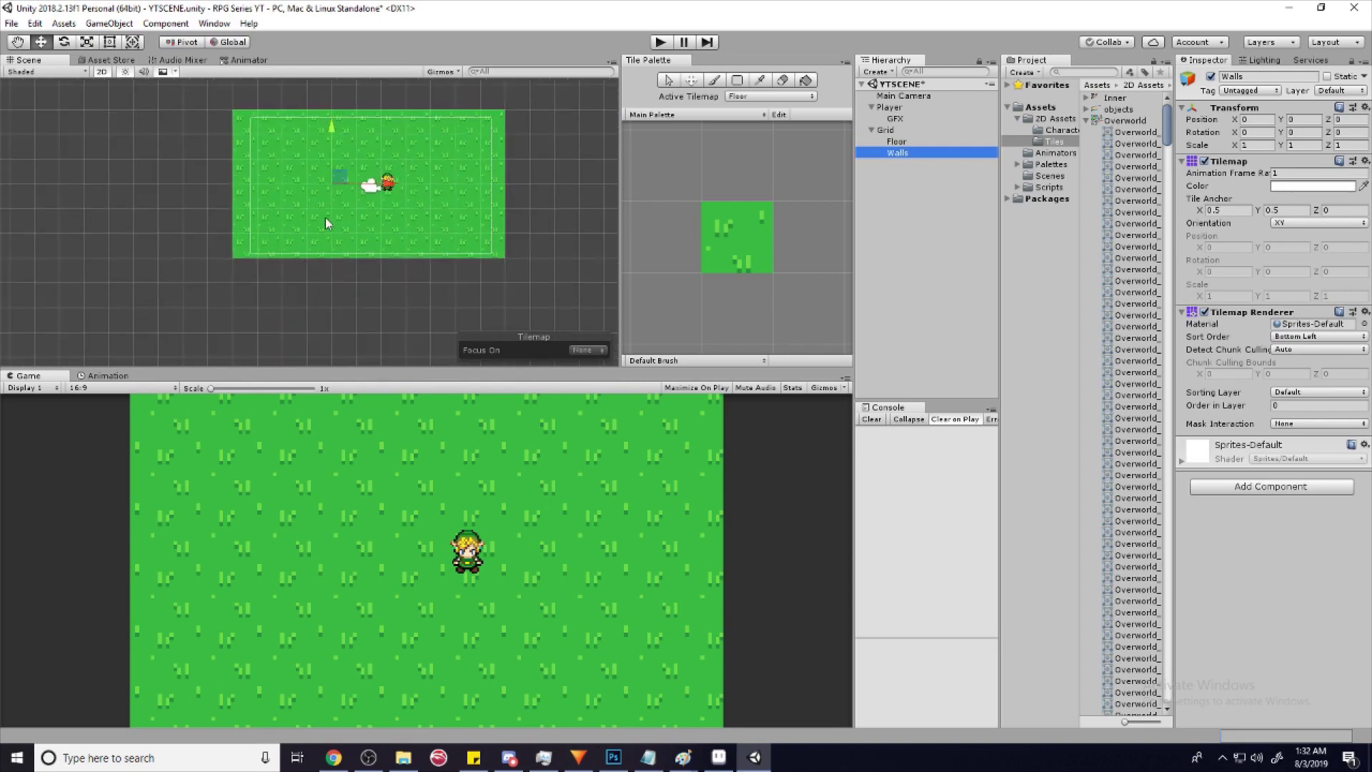
- Add the three-by-three block of brown cliff wall tiles from the Overworld sheet to the Main Palette, below the grass tile
left_click(1126, 132)
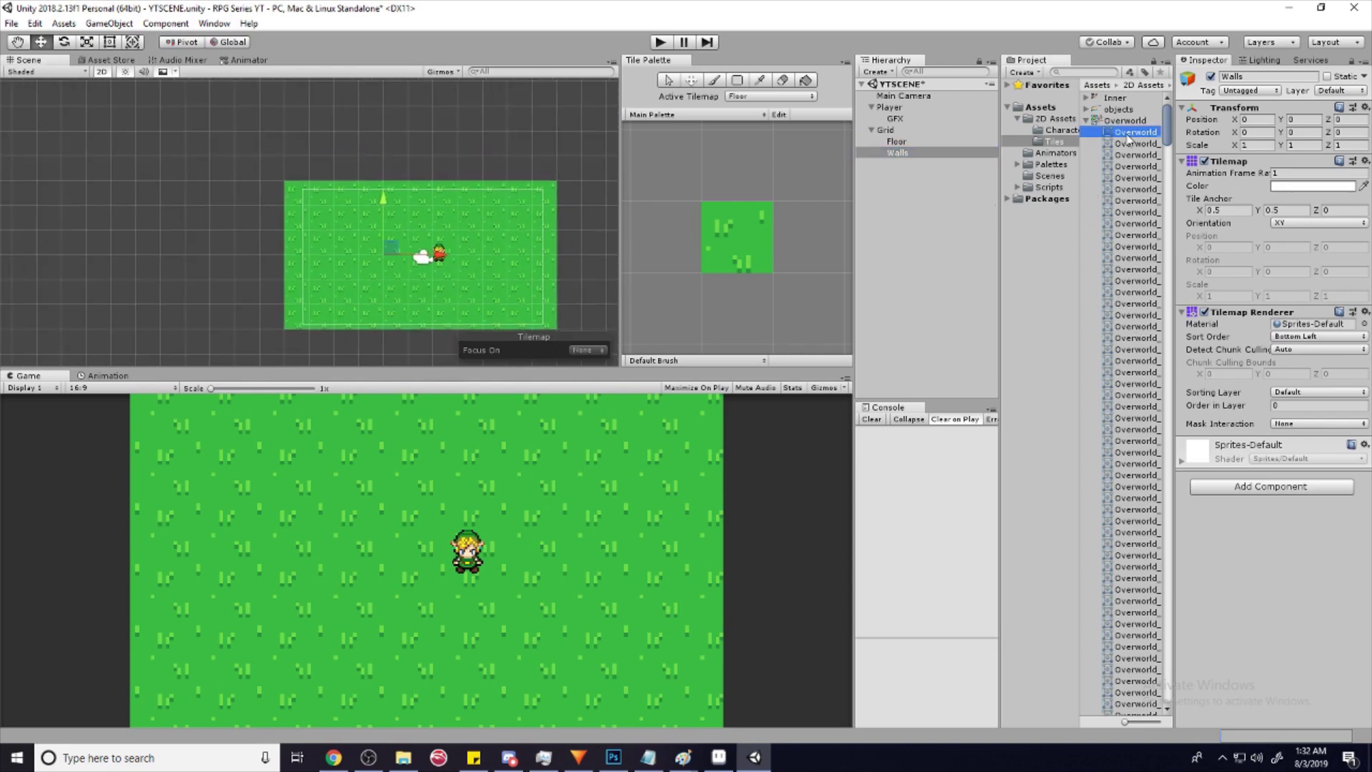
left_click(1131, 144)
left_click(1125, 129)
left_click(1123, 119)
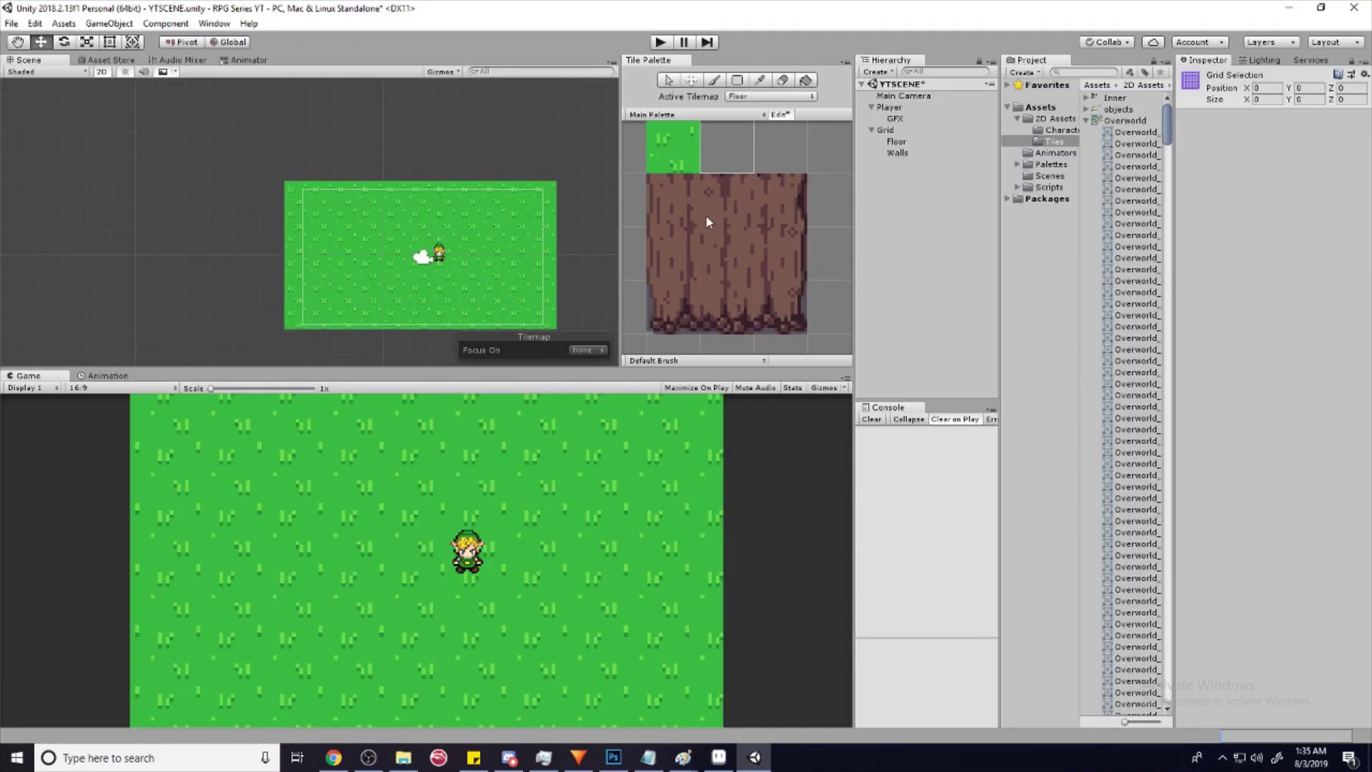
scroll(752, 229, "down", 3)
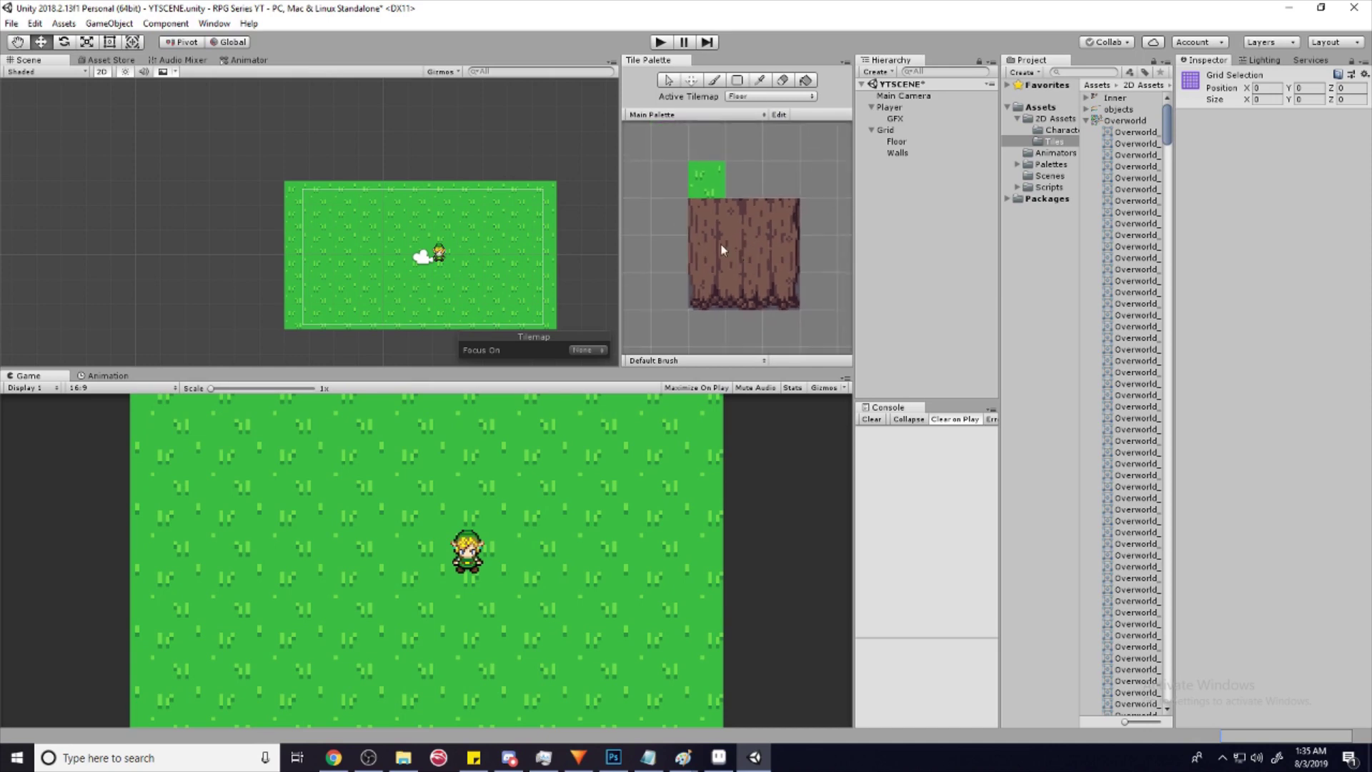
scroll(735, 247, "up", 2)
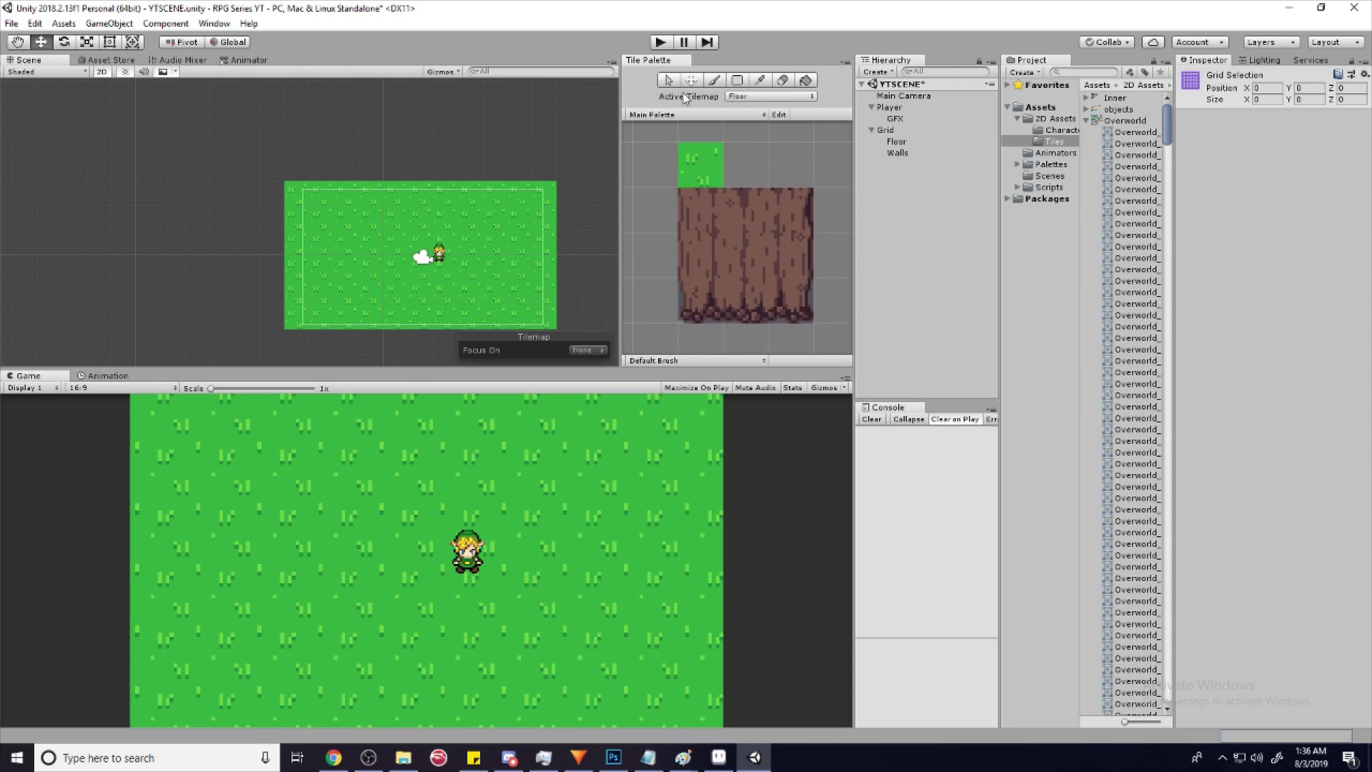
- Make Walls the active tilemap and paint a row of rocky wall-base tiles along the grass field's upper edge
left_click(760, 97)
left_click(756, 118)
left_click(716, 300)
scroll(466, 171, "up", 8)
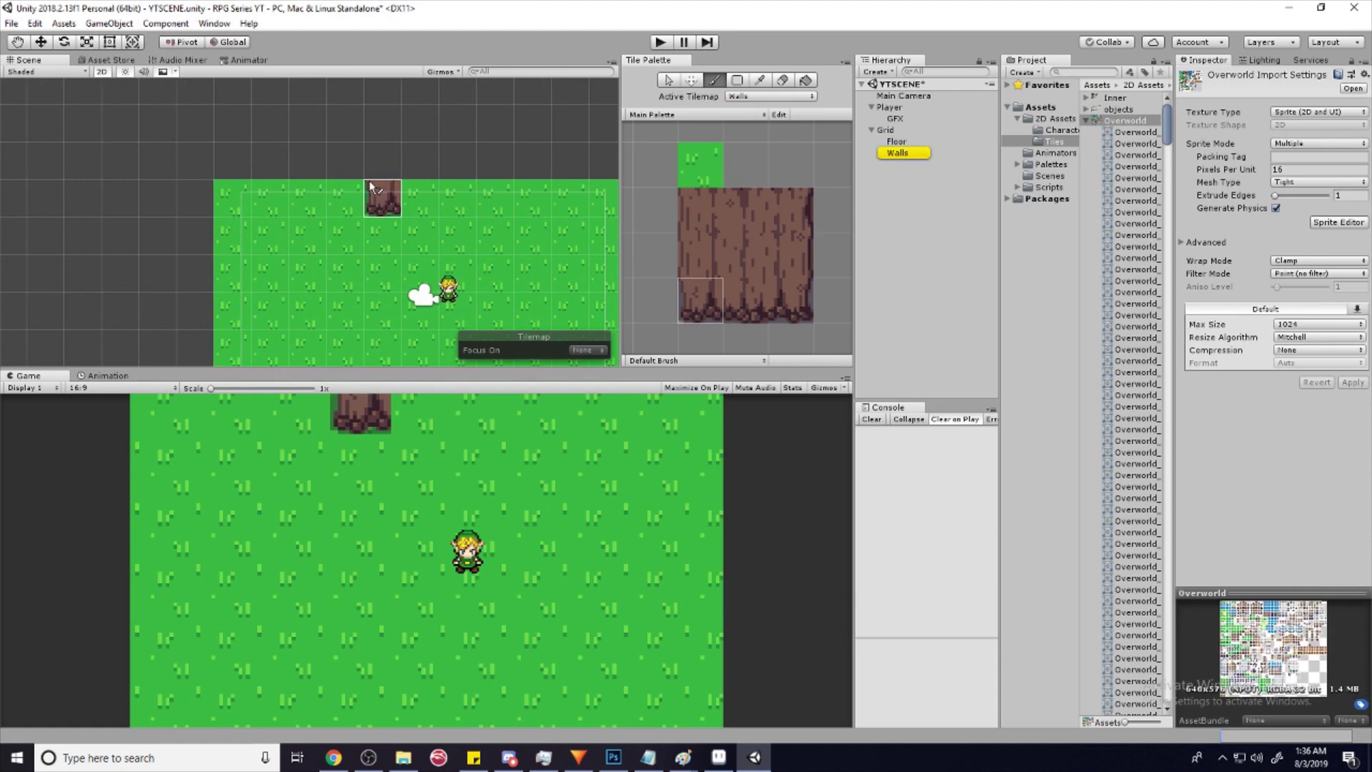
middle_click_drag(348, 185, 397, 226)
scroll(400, 228, "up", 4)
left_click(276, 208)
left_click(744, 300)
middle_click_drag(327, 190, 177, 180)
mouse_move(155, 188)
left_mouse_down()
mouse_move(597, 186)
mouse_move(562, 98)
left_mouse_up()
- Paint the wall's side and upper brown tiles above the base row, making the cliff three tiles high across the field
left_click(790, 254)
middle_click_drag(357, 150, 391, 252)
left_click(701, 255)
left_click(145, 244)
left_click(700, 209)
left_click_drag(745, 207, 738, 251)
left_click_drag(190, 222, 552, 219)
scroll(487, 228, "down", 5)
middle_click_drag(463, 247, 431, 171)
key("w")
middle_click_drag(289, 205, 347, 232)
scroll(371, 231, "up", 1)
middle_click_drag(379, 230, 409, 219)
middle_click_drag(405, 214, 353, 240)
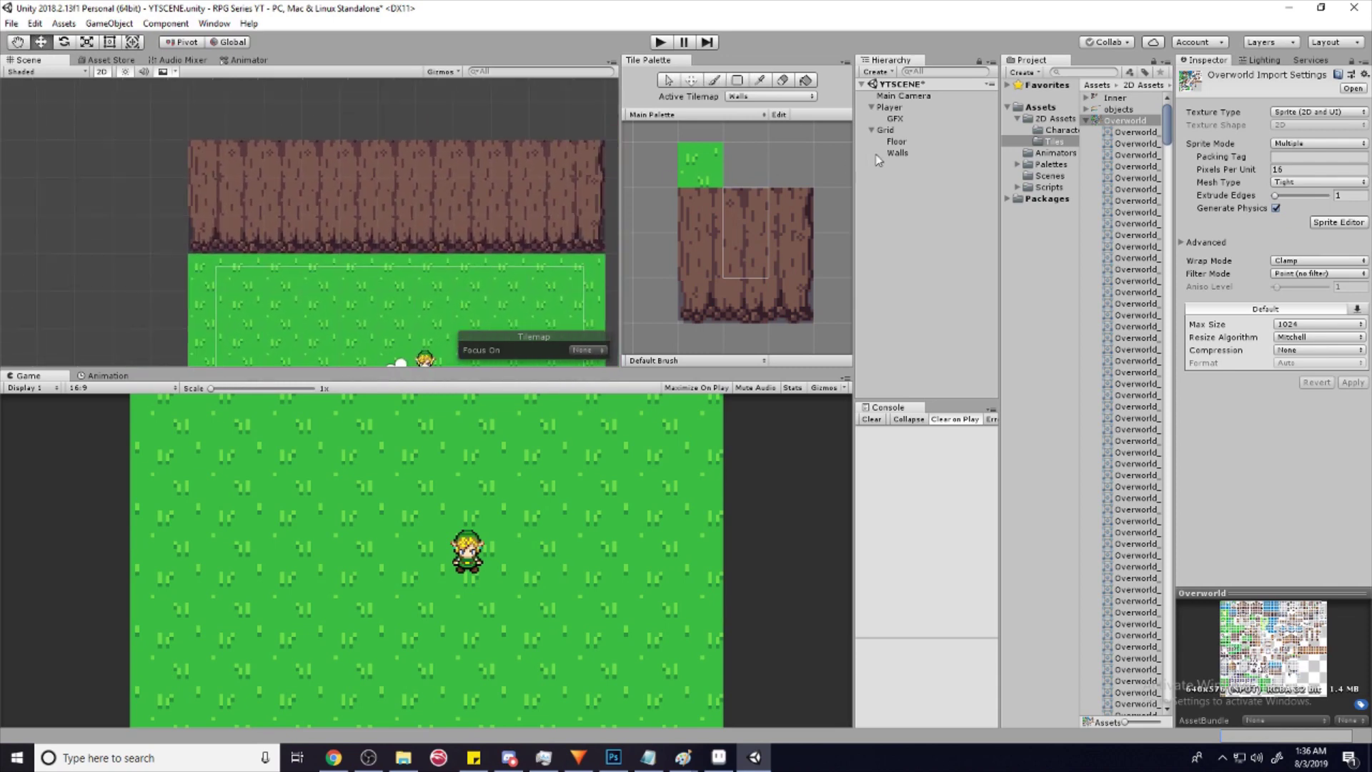
- Add a Tilemap Collider 2D component to the Walls tilemap
left_click(919, 154)
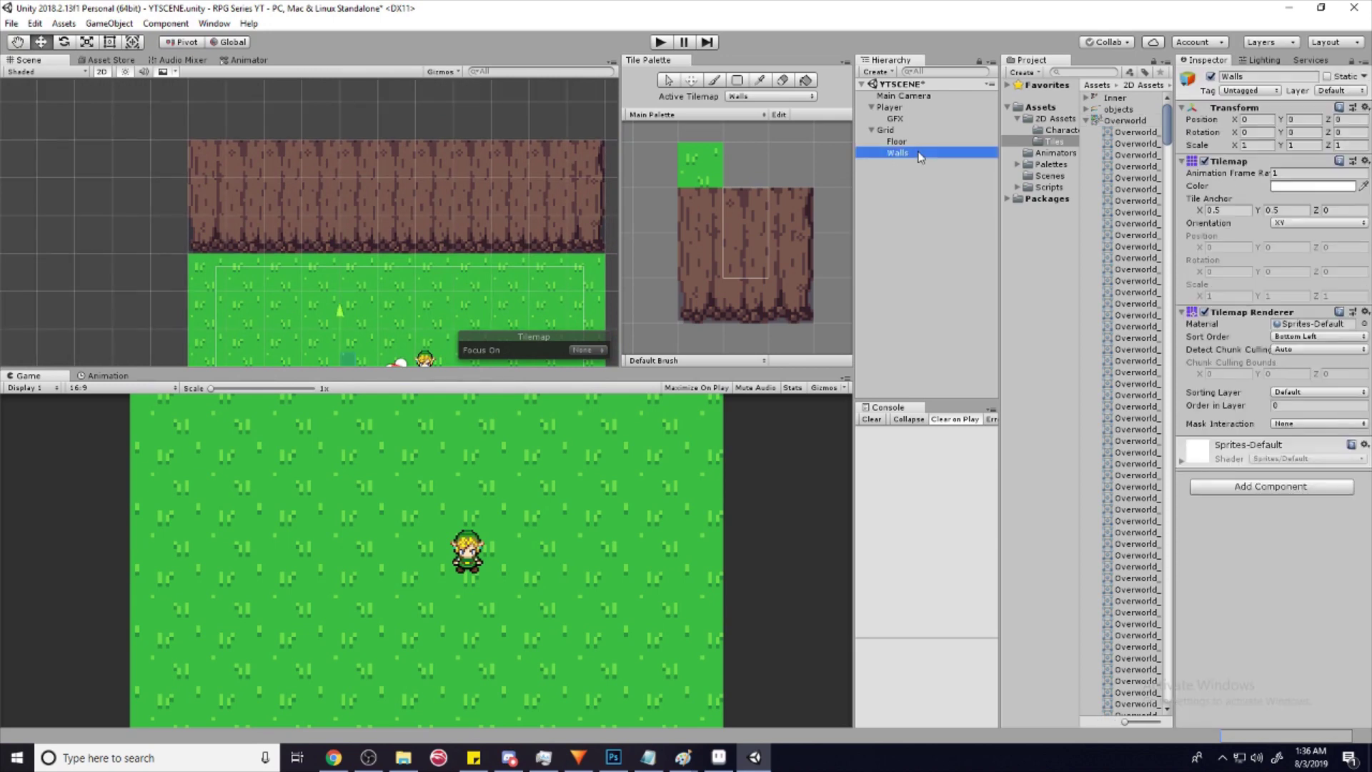
left_click(1224, 490)
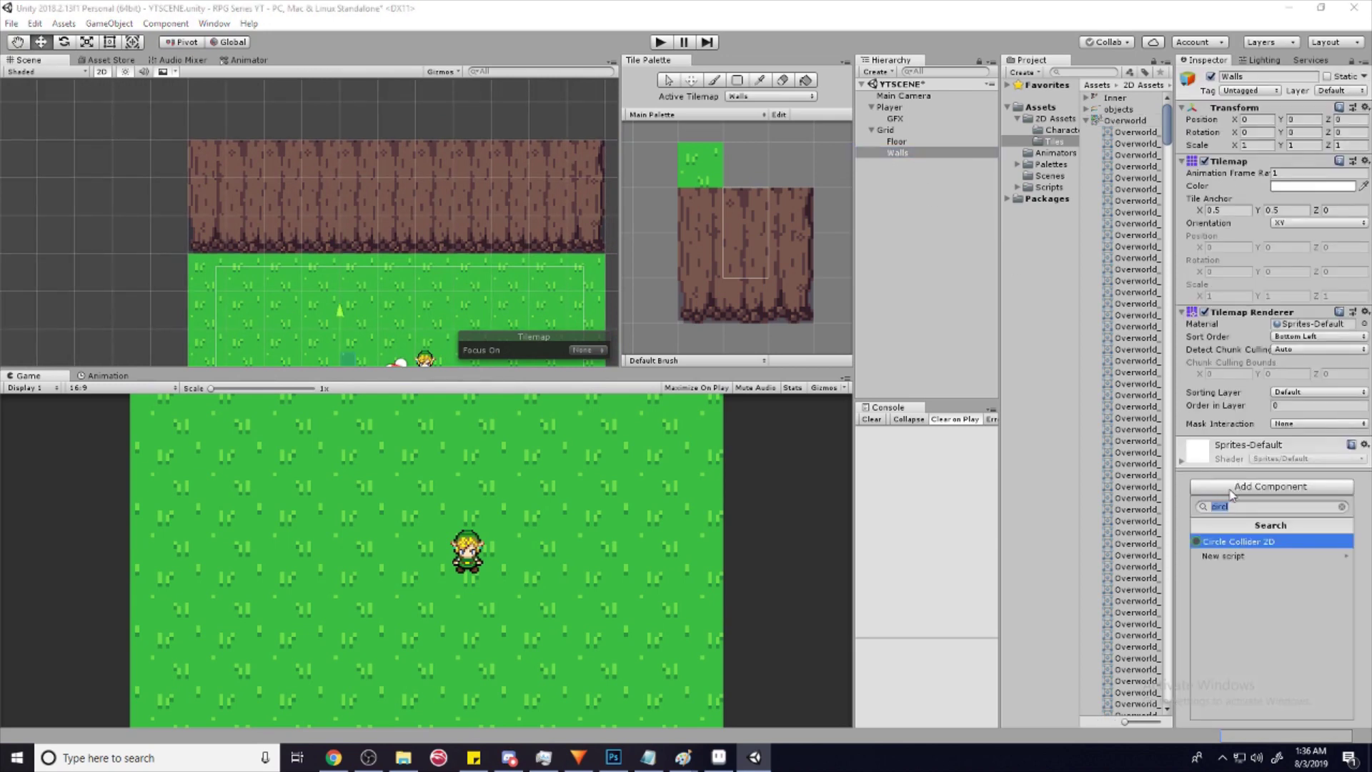
key("BackSpace")
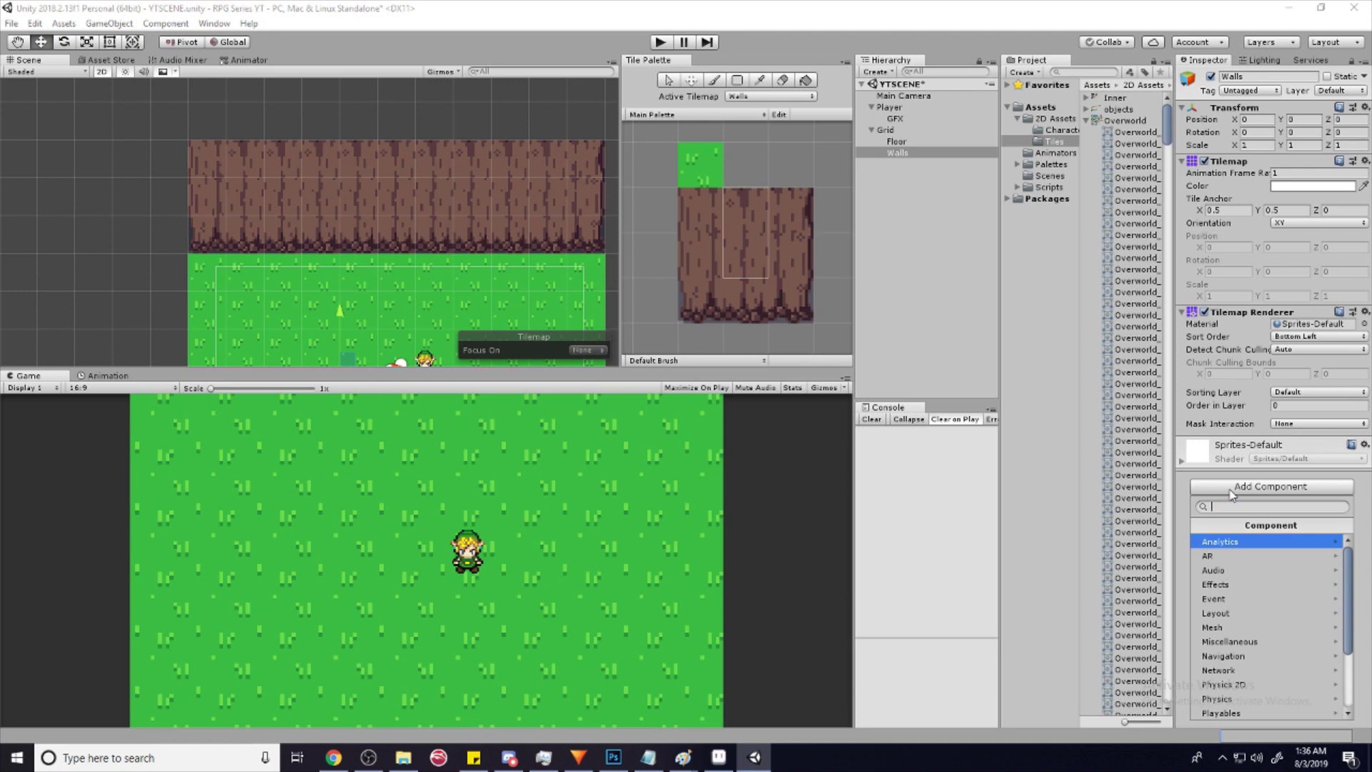
type("c")
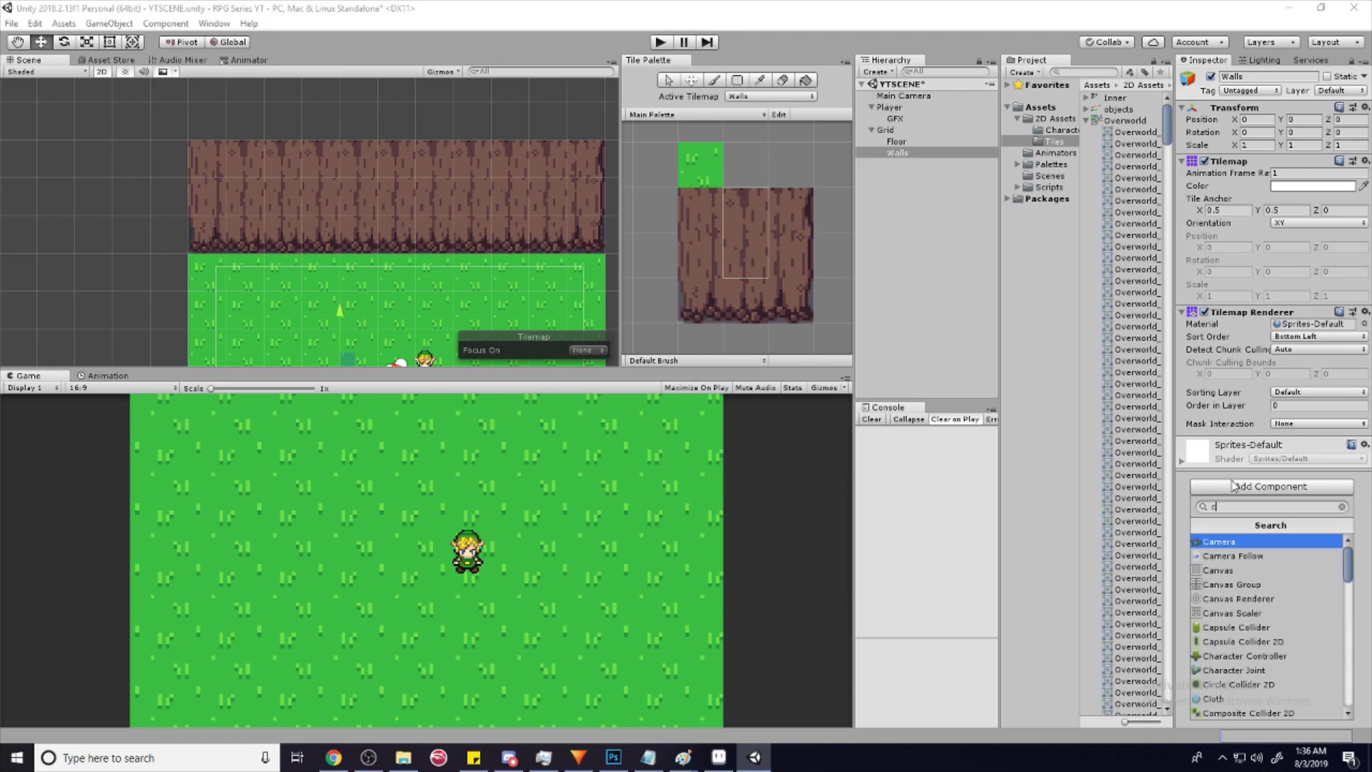
key("BackSpace")
type("til")
key("Down")
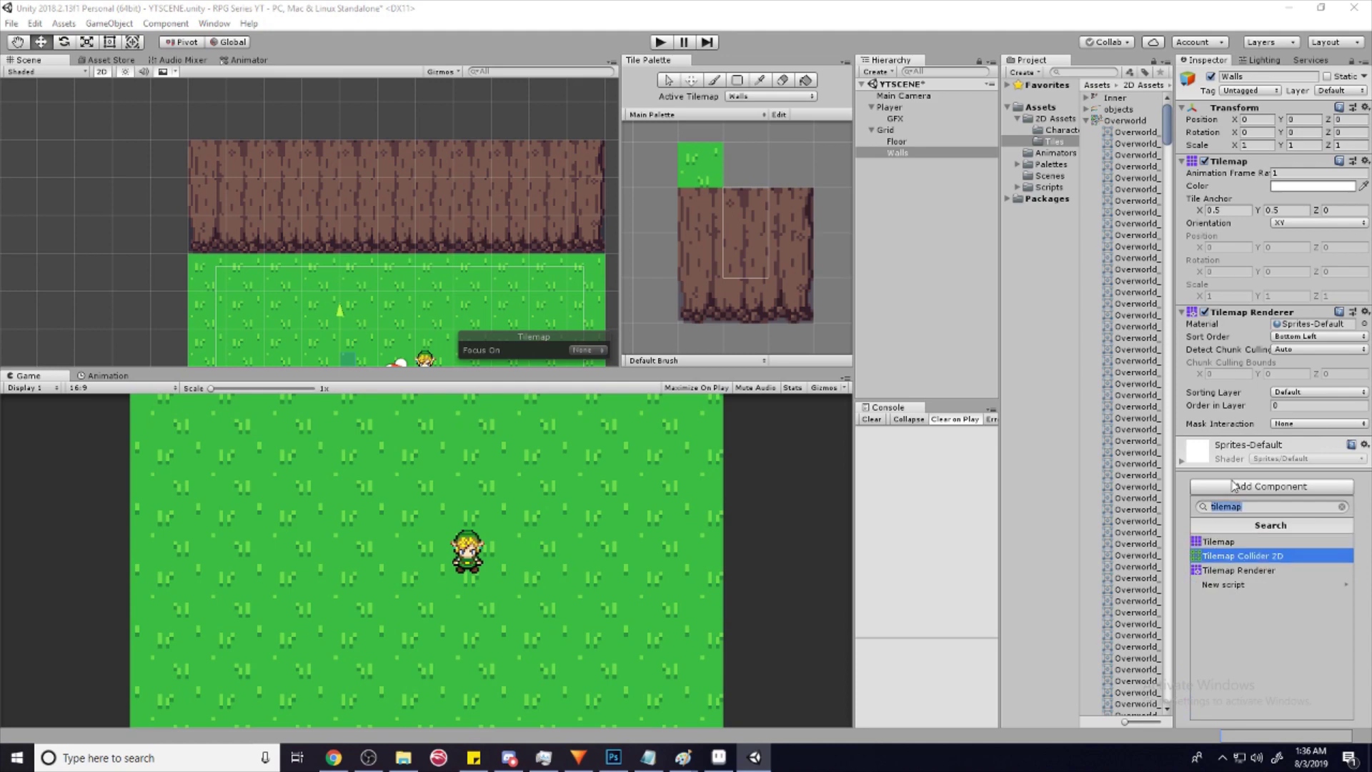
key("Return")
middle_click_drag(375, 203, 411, 217)
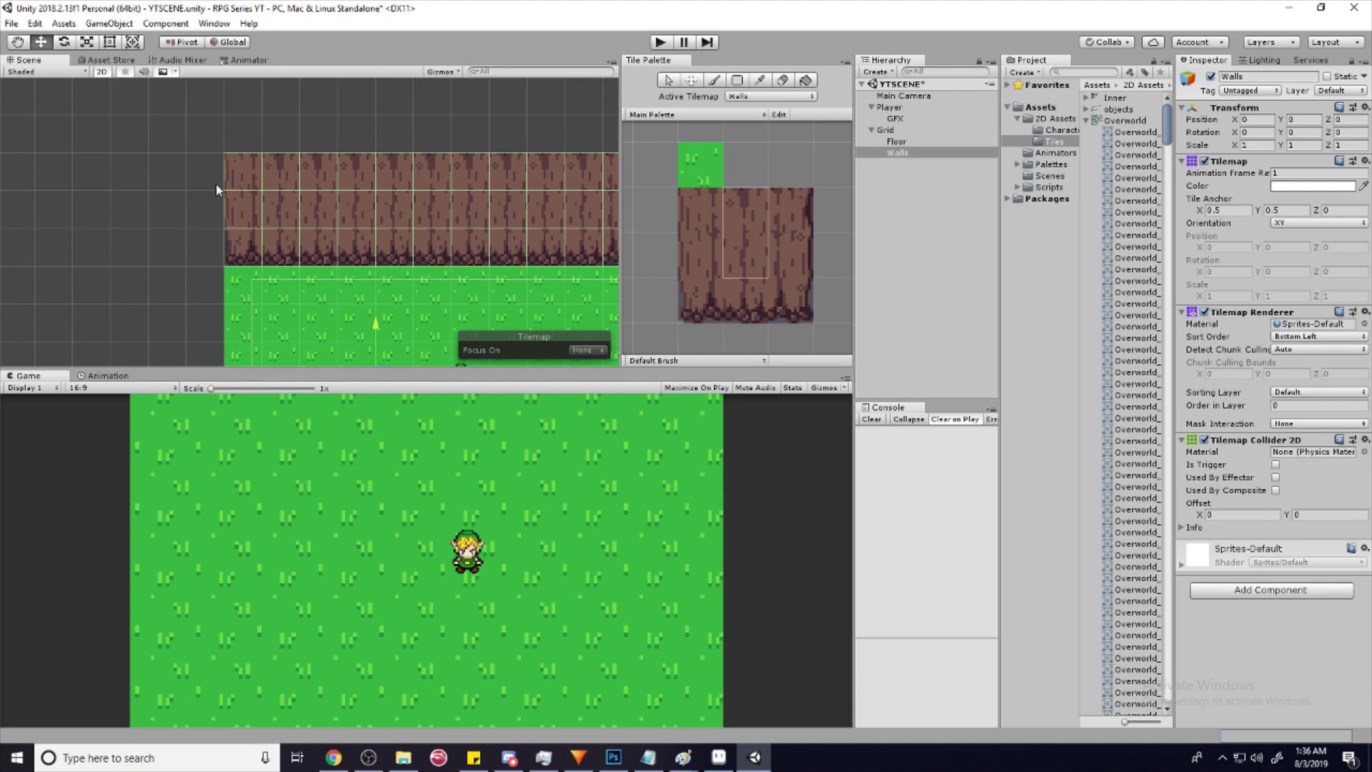
middle_click_drag(411, 224, 375, 186)
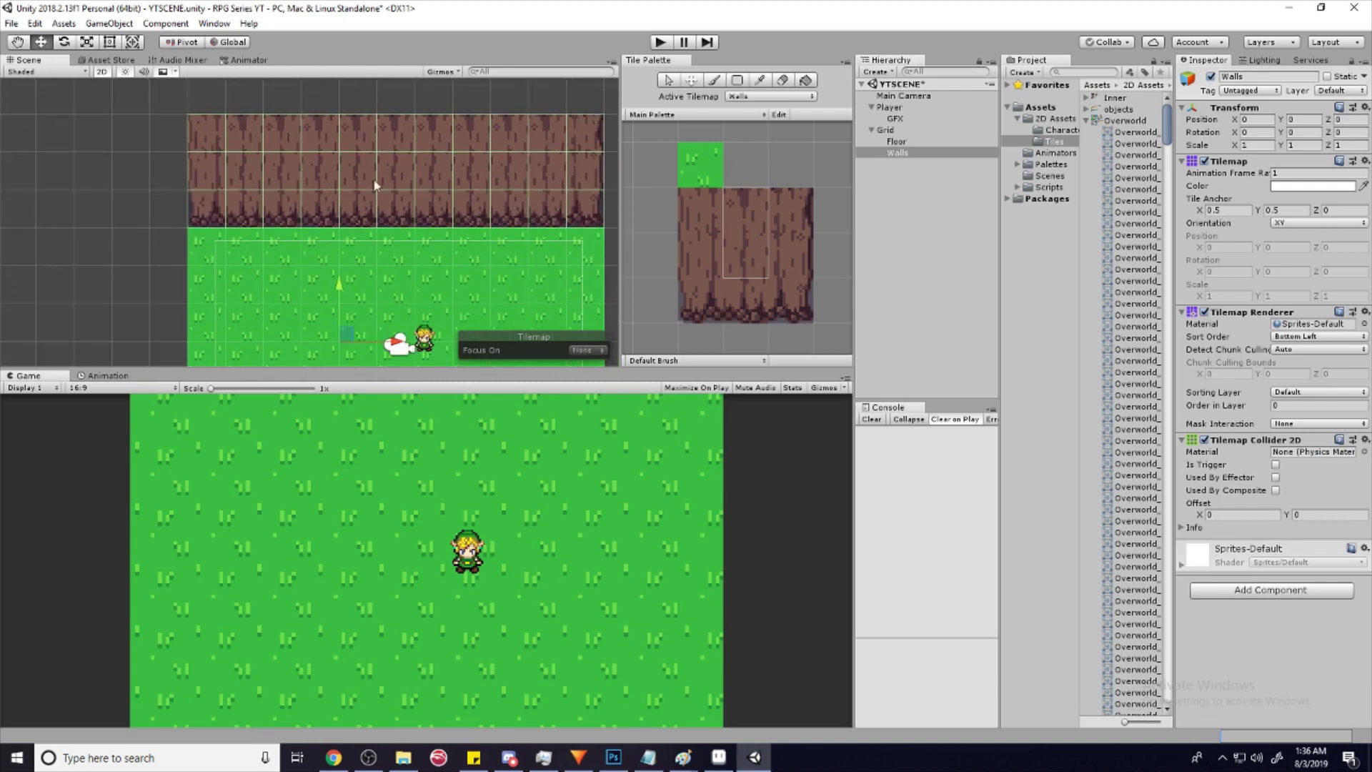
- Play-test the wall collision by walking the player up into the cliff, left and down, and end play mode
left_click(660, 42)
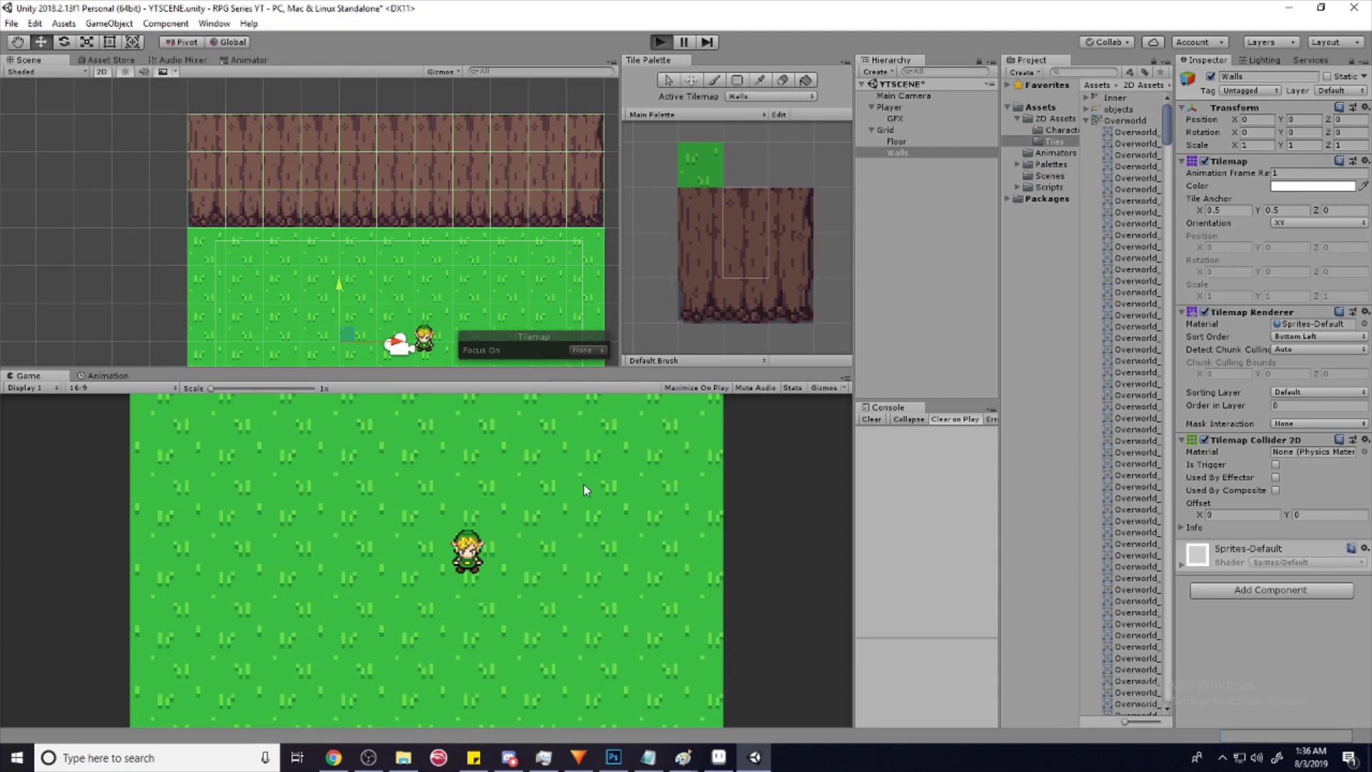
key("Up")
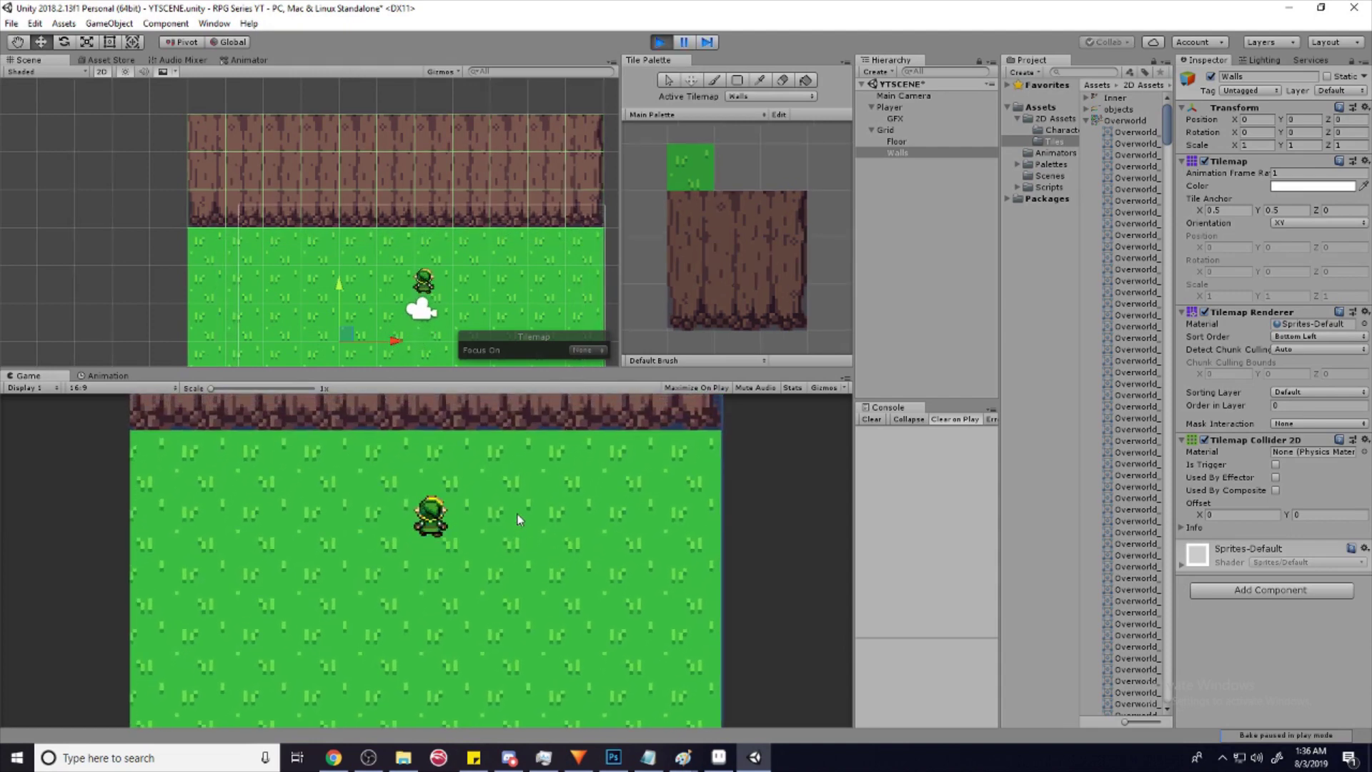
key("Left")
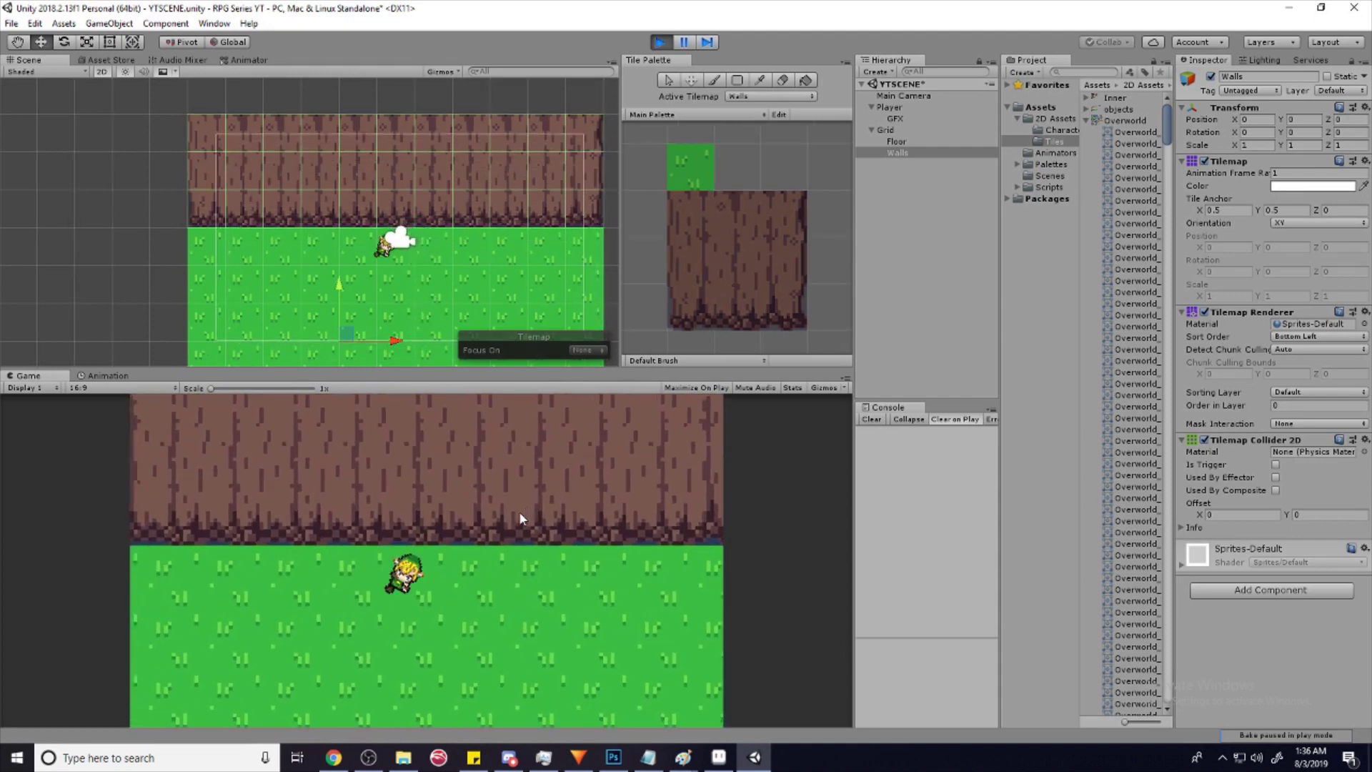
key("Down")
key("Left")
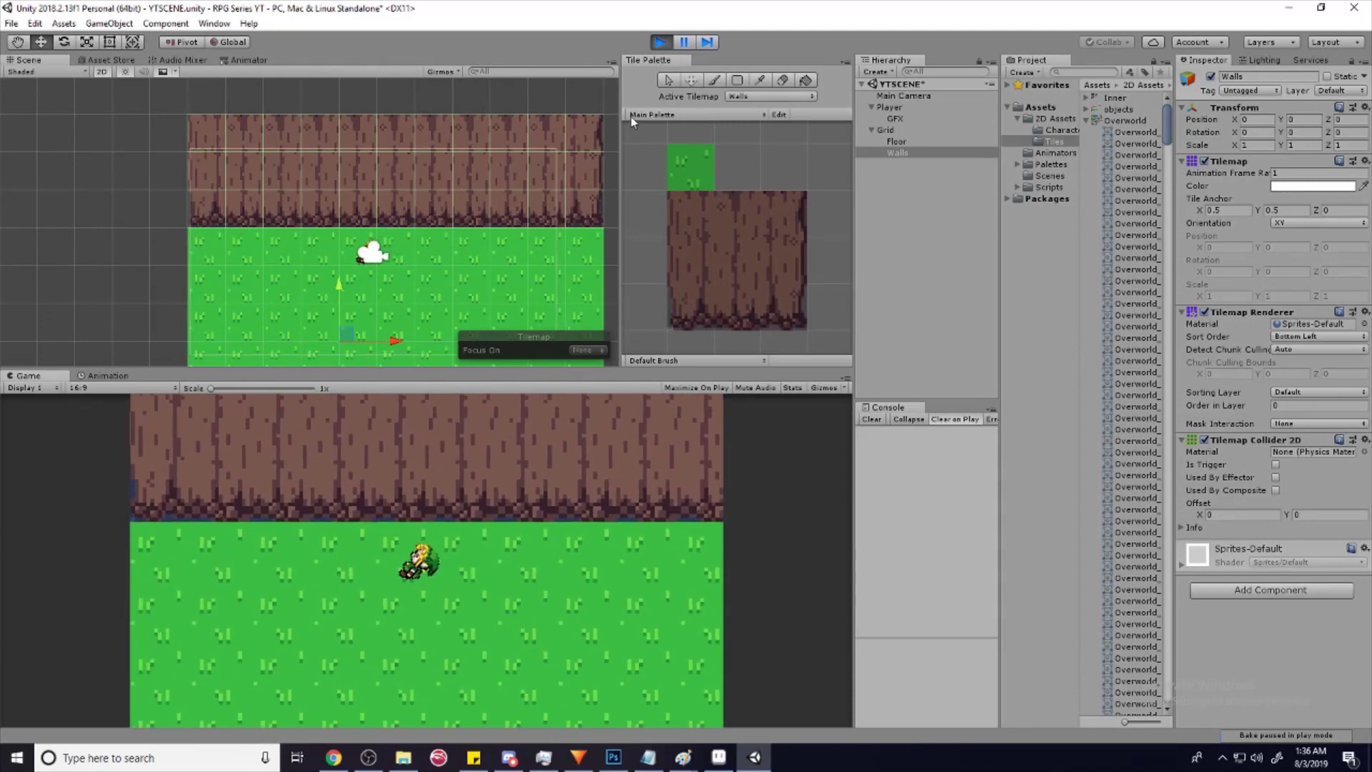
left_click(661, 42)
- Freeze the Z rotation in the Rigidbody 2D constraints of the Player's GFX child object
left_click(884, 129)
left_click(893, 118)
scroll(1261, 402, "down", 3)
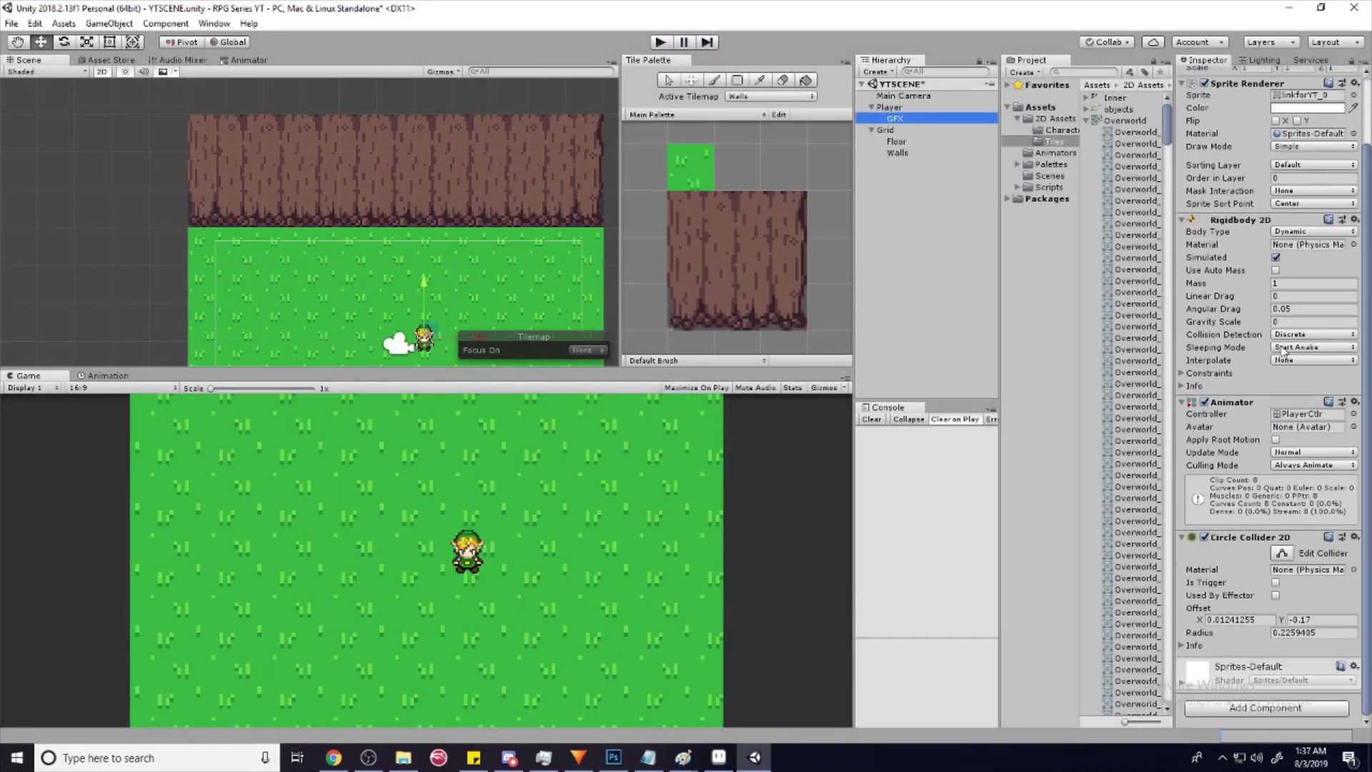
left_click(1209, 373)
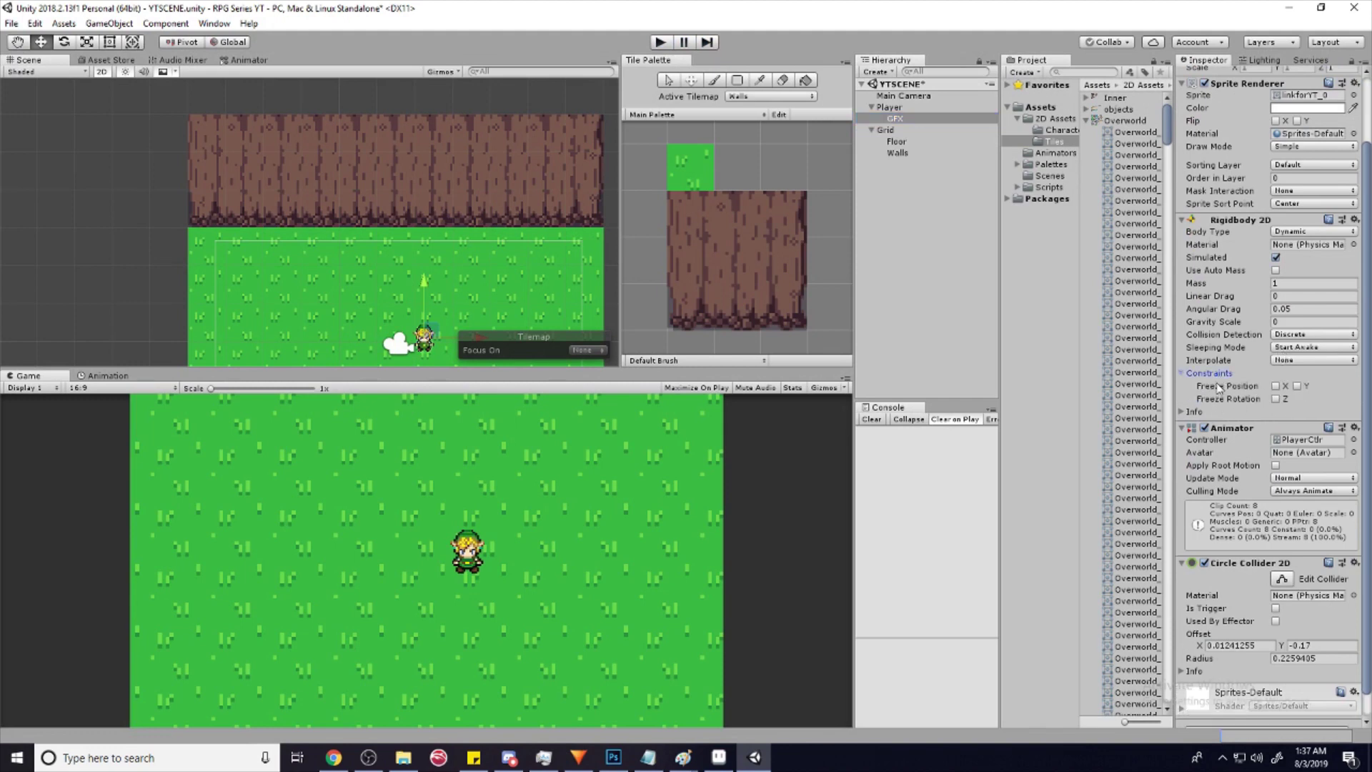
left_click(1276, 398)
- Play-test the frozen rotation by walking the player up to the cliff and along its base in different directions
left_click(658, 43)
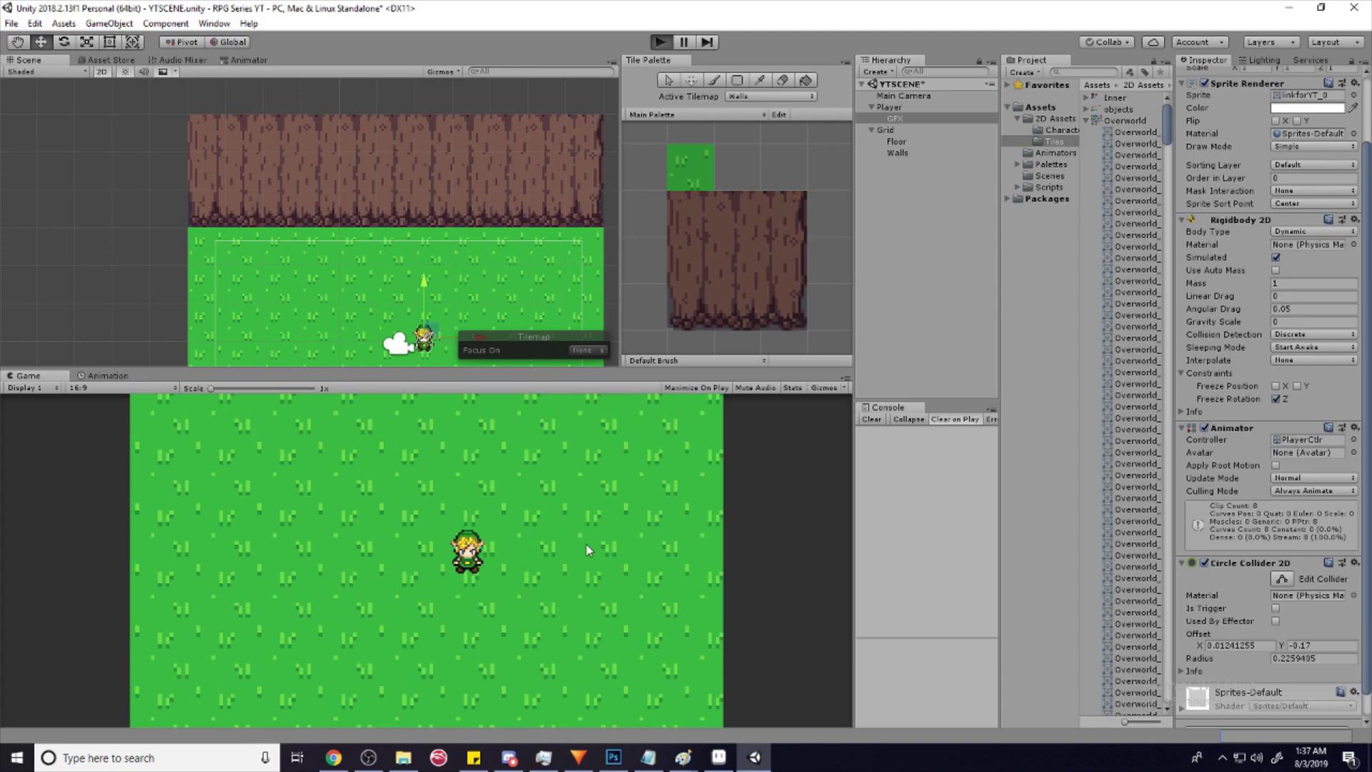
key("w")
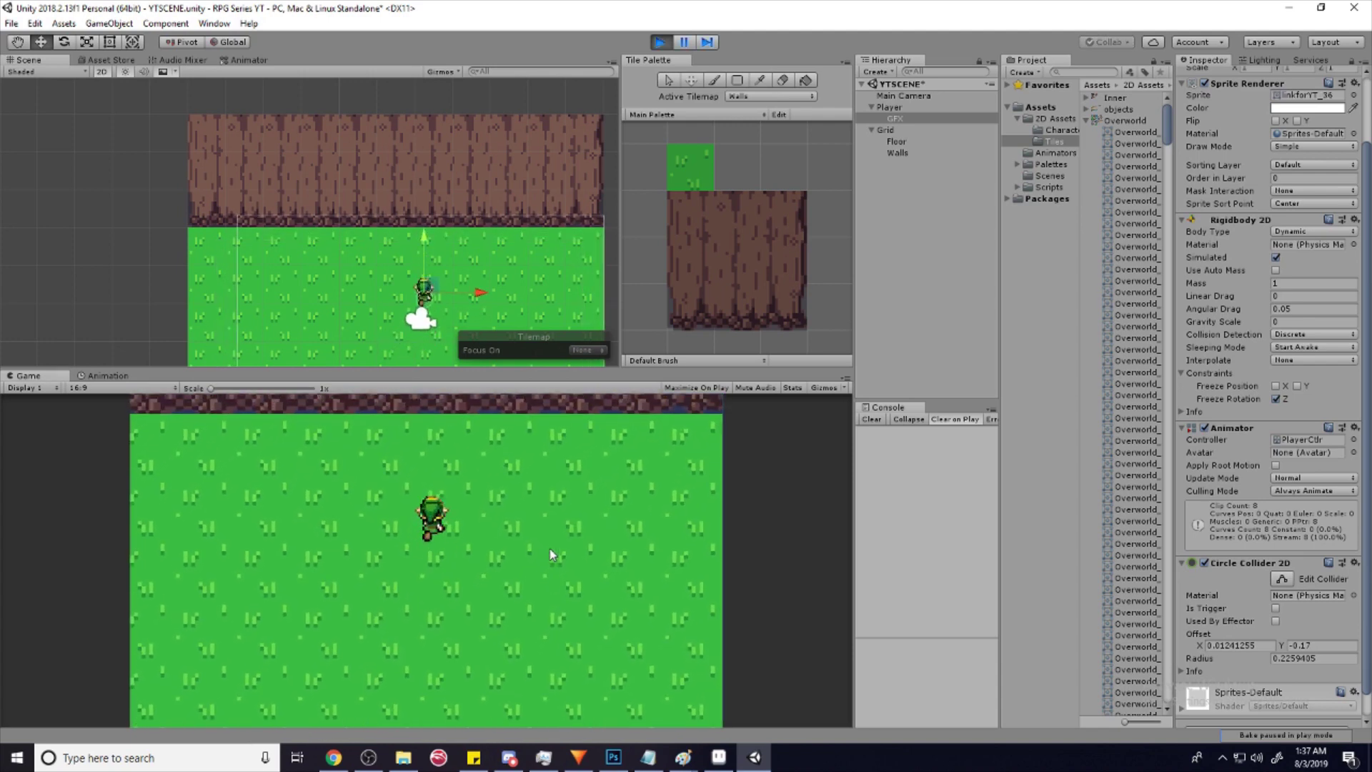
key("a")
key("w")
key("d")
key("w")
key("a")
key("s")
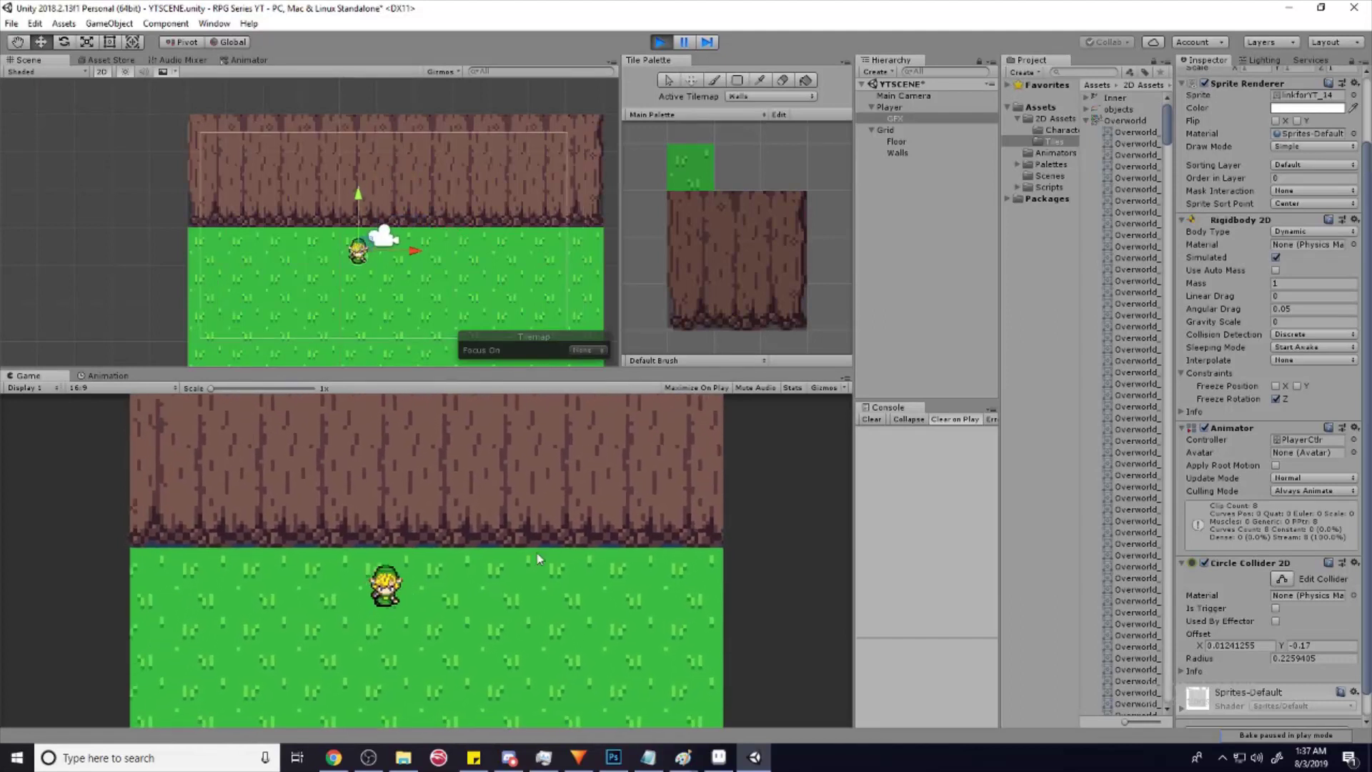
key("w")
key("s")
key("w")
key("d")
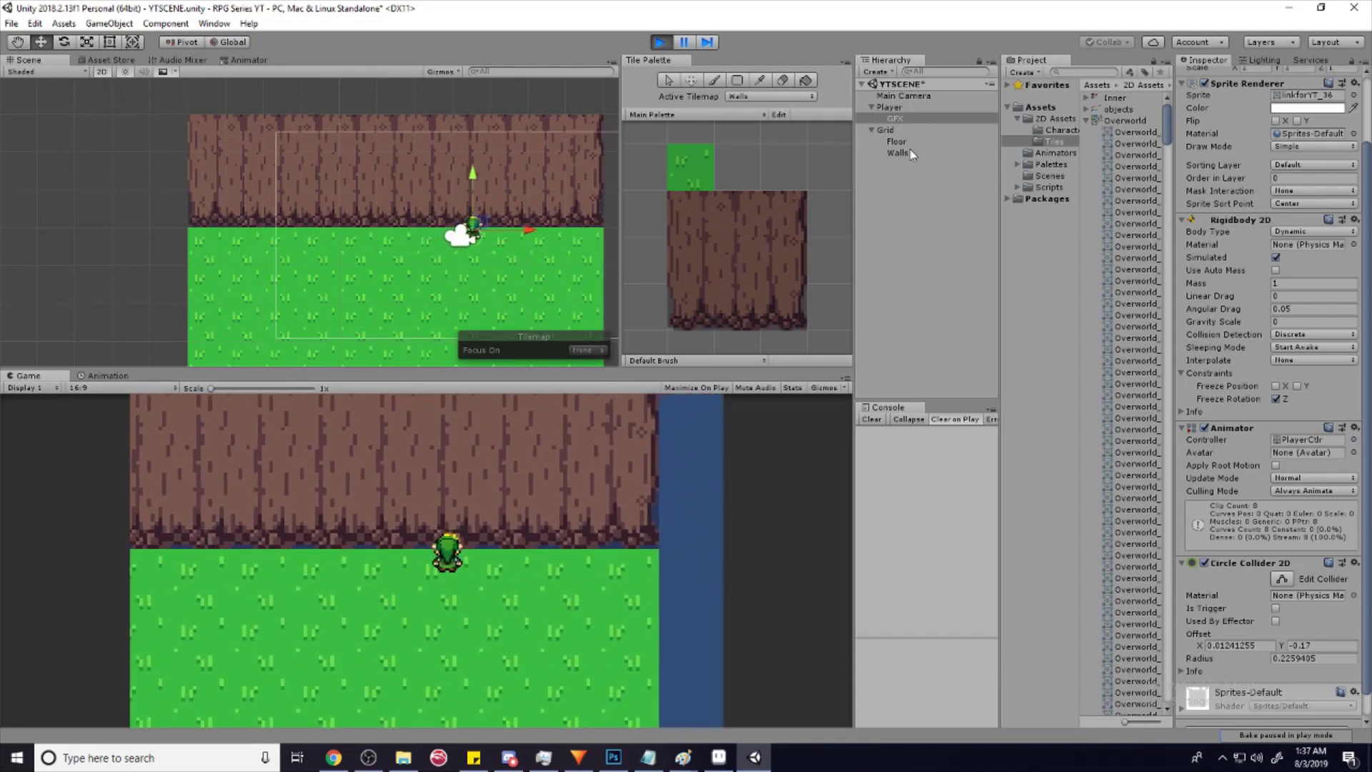
- Clear the hierarchy selection, walk the player against the cliff once more near its right end, and end play mode
left_click(911, 153)
left_click(888, 174)
left_click(893, 158)
left_click(886, 187)
left_click(521, 576)
key("d")
key("w")
key("s")
key("a")
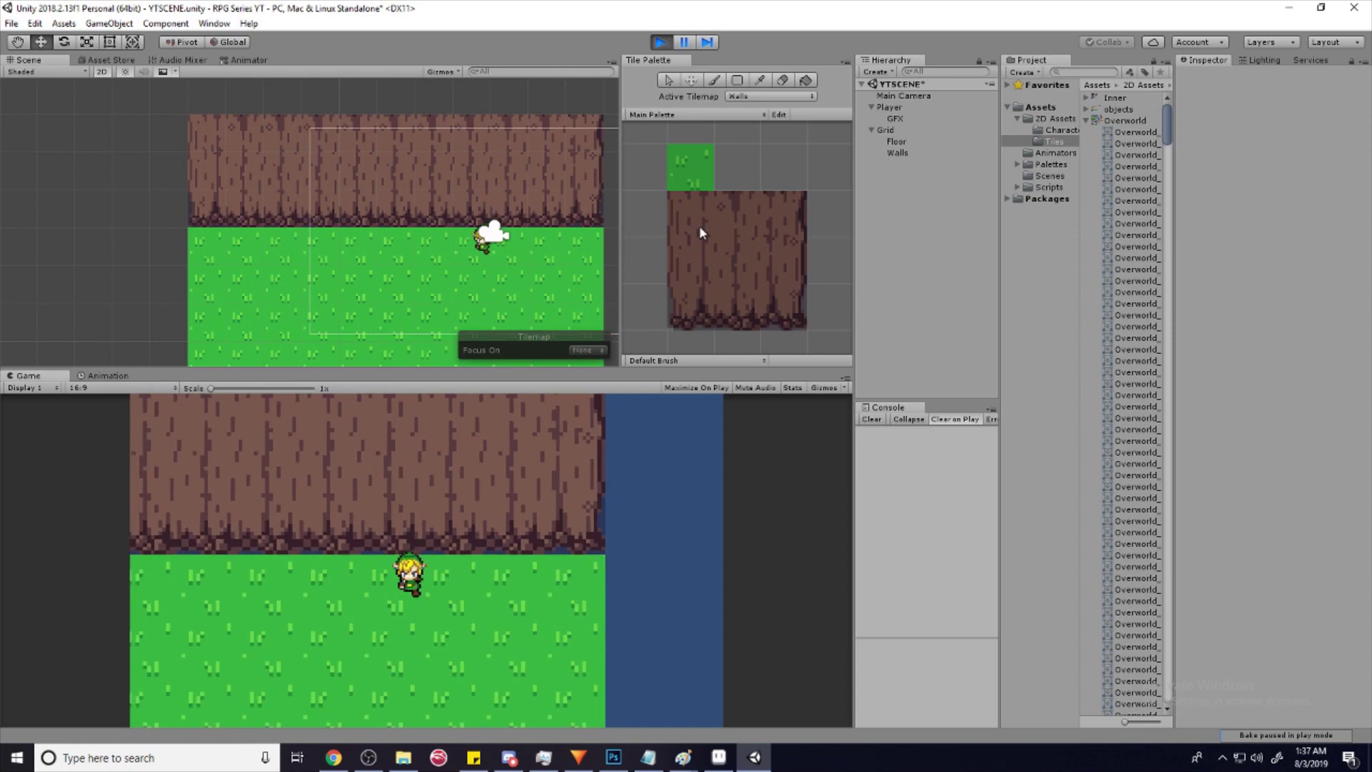
key("ctrl+p")
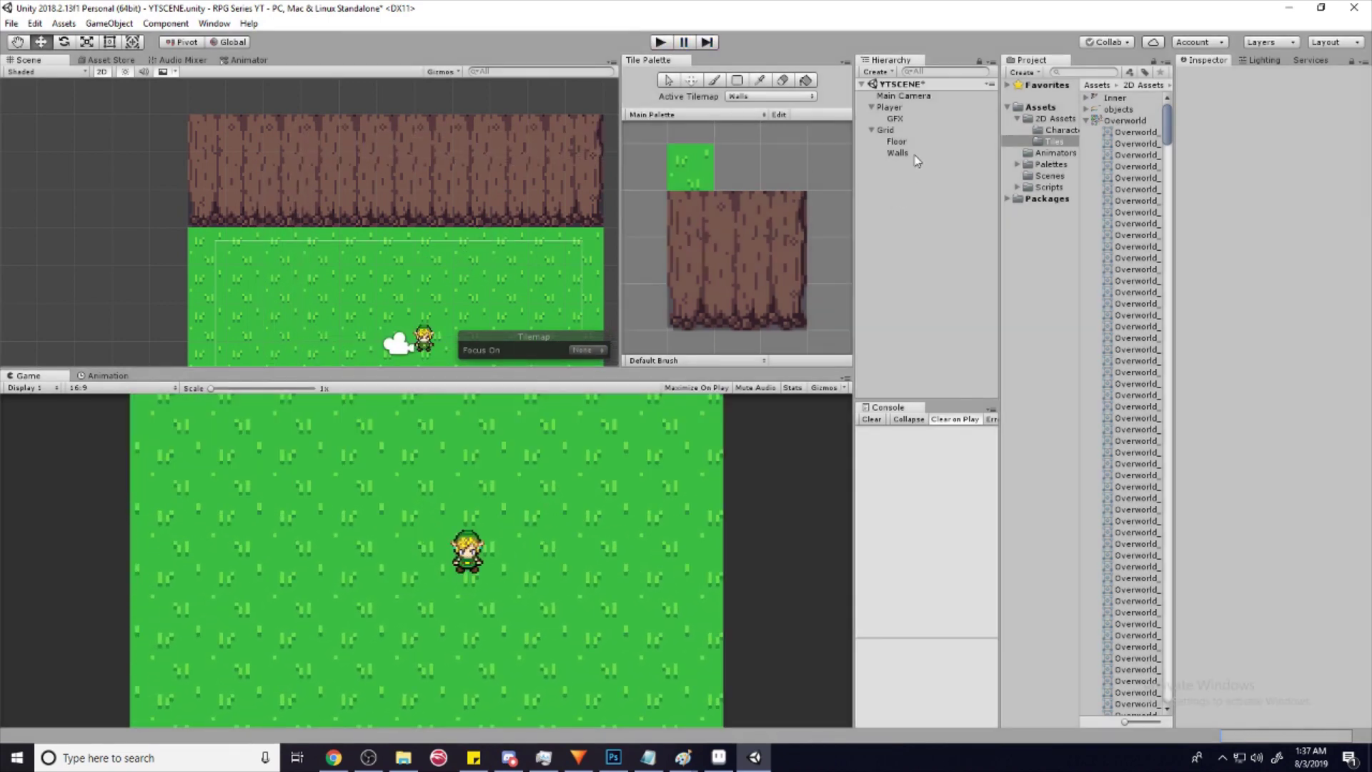
- Create a new Tilemap under Grid and rename it Objects
left_click(897, 152)
left_click(895, 227)
right_click(886, 130)
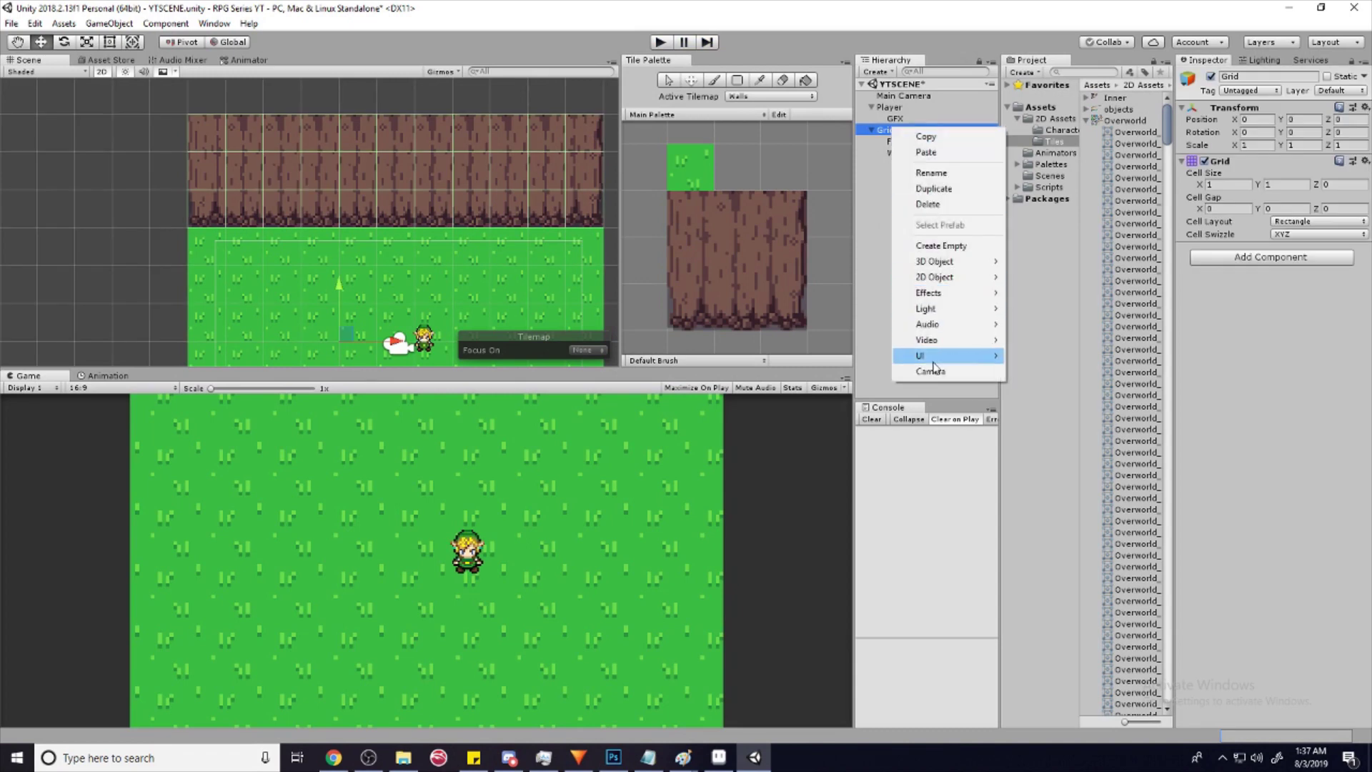
mouse_move(930, 356)
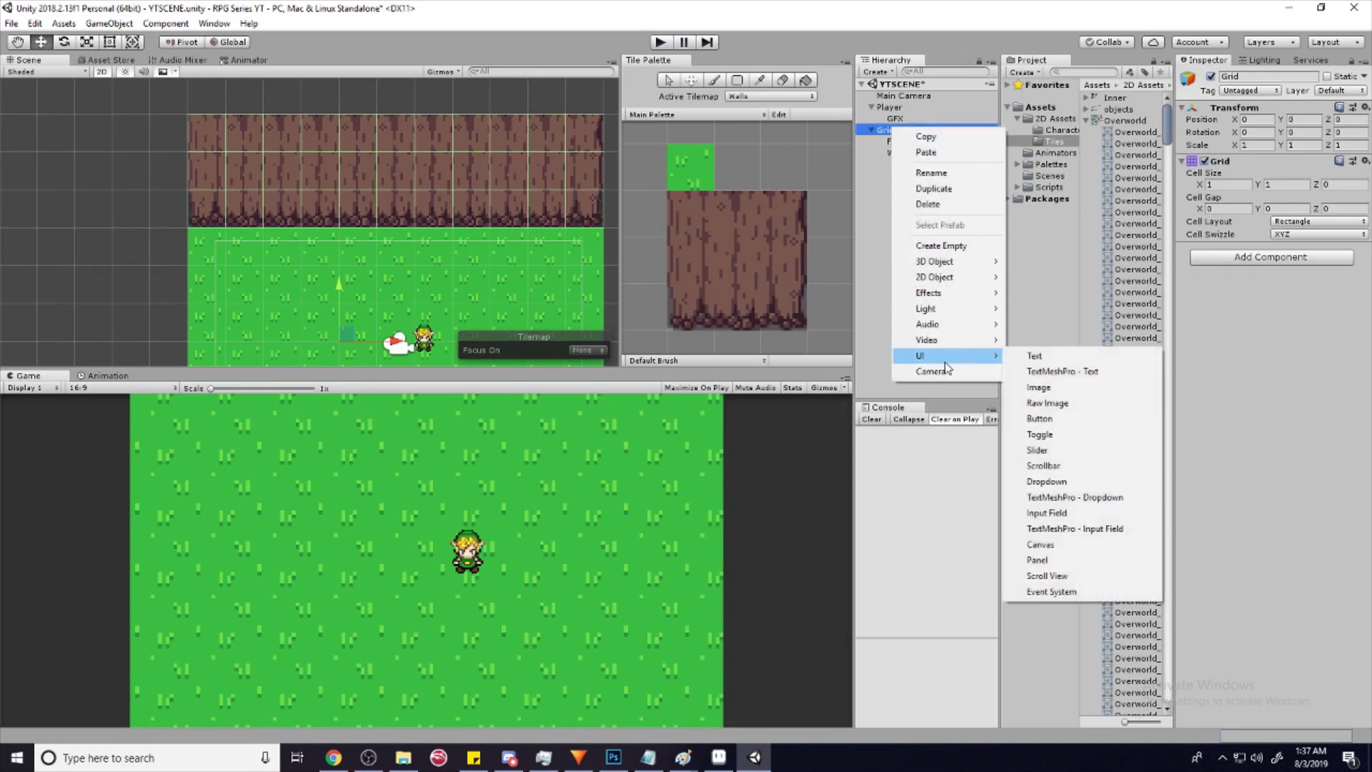
mouse_move(957, 280)
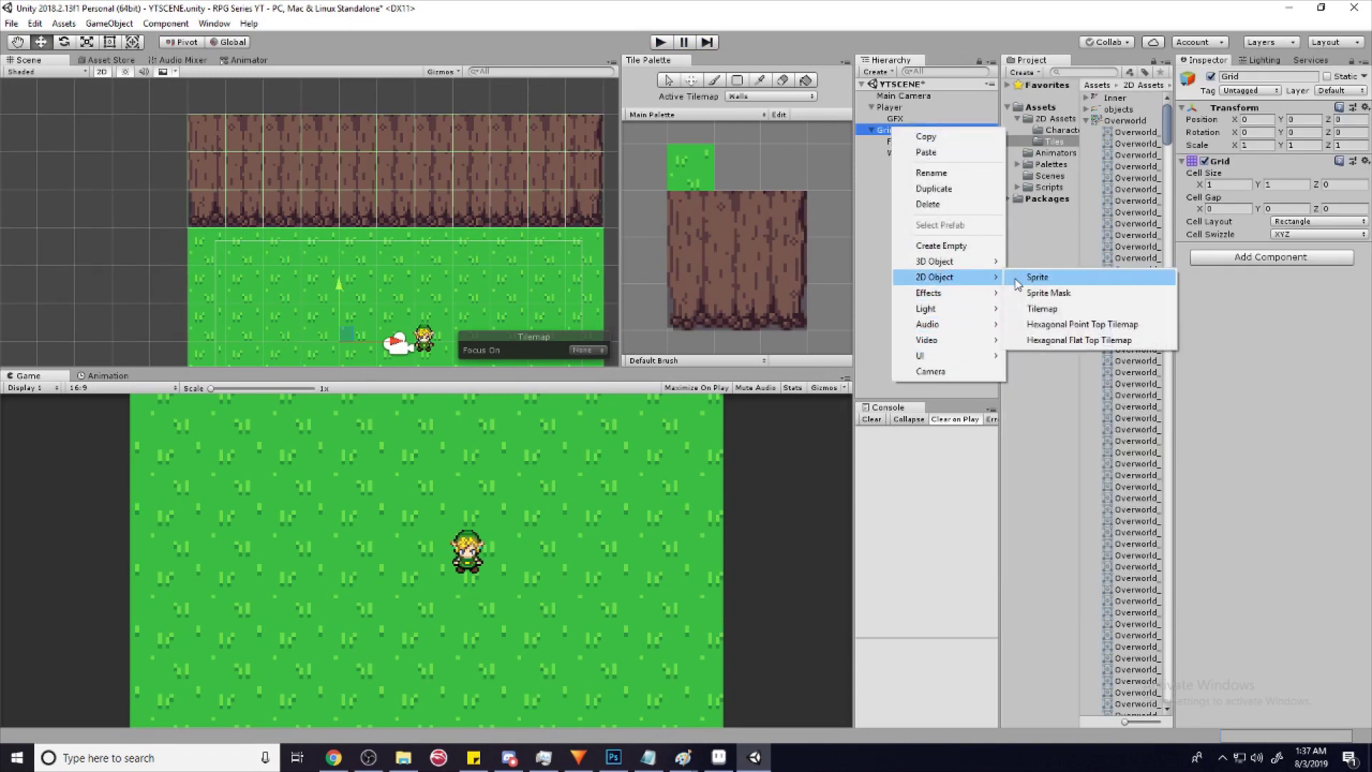
left_click(1040, 310)
left_click(904, 166)
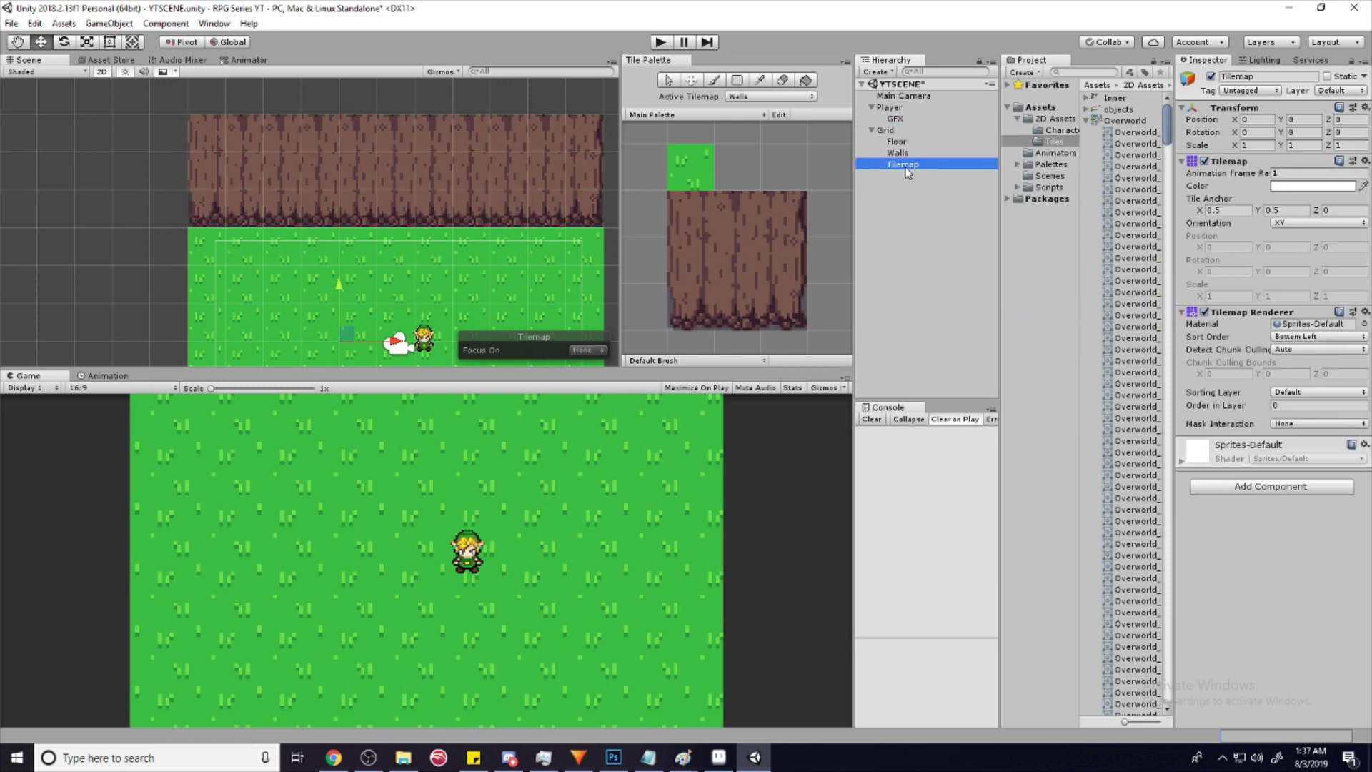
left_click(905, 167)
type("Objects")
key("Return")
- Add a Tilemap Collider 2D component to the Objects tilemap
scroll(581, 224, "down", 3)
middle_click_drag(536, 263, 591, 175)
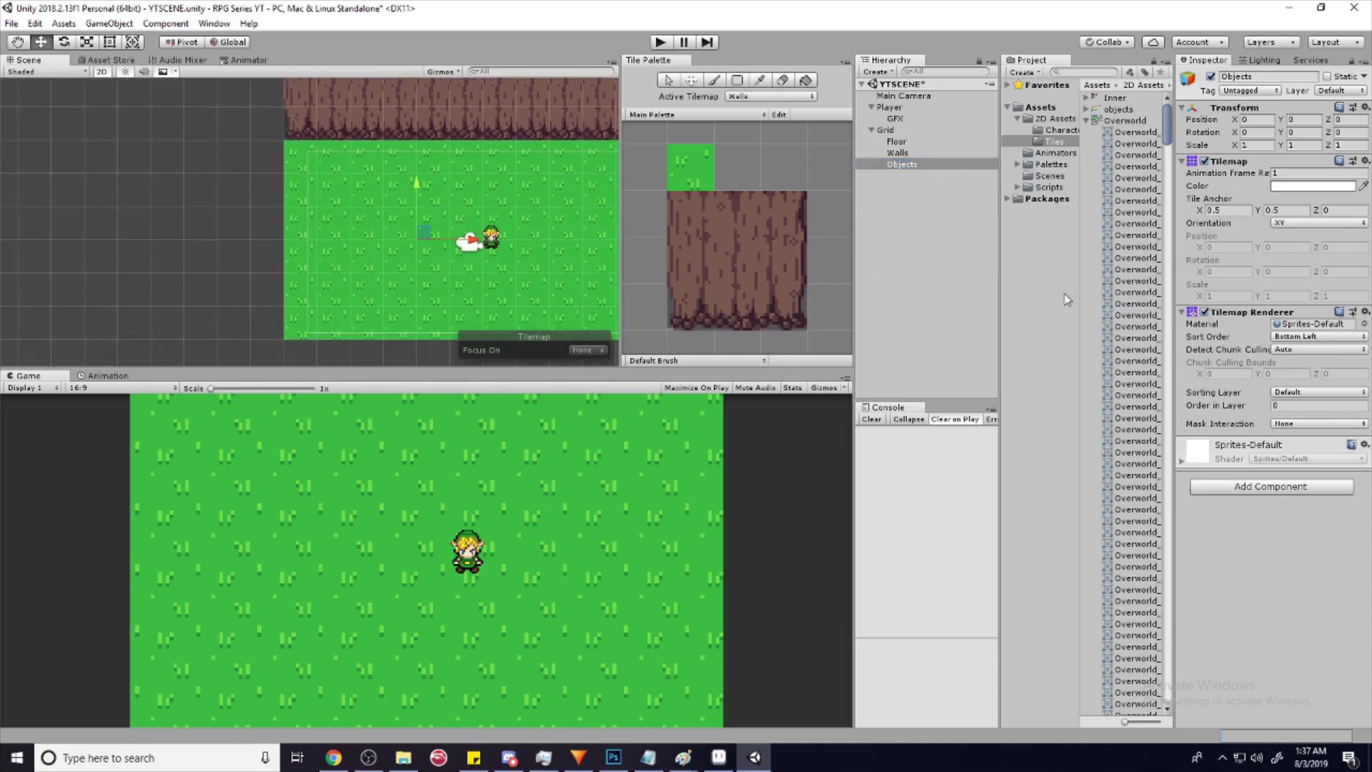
left_click(1253, 487)
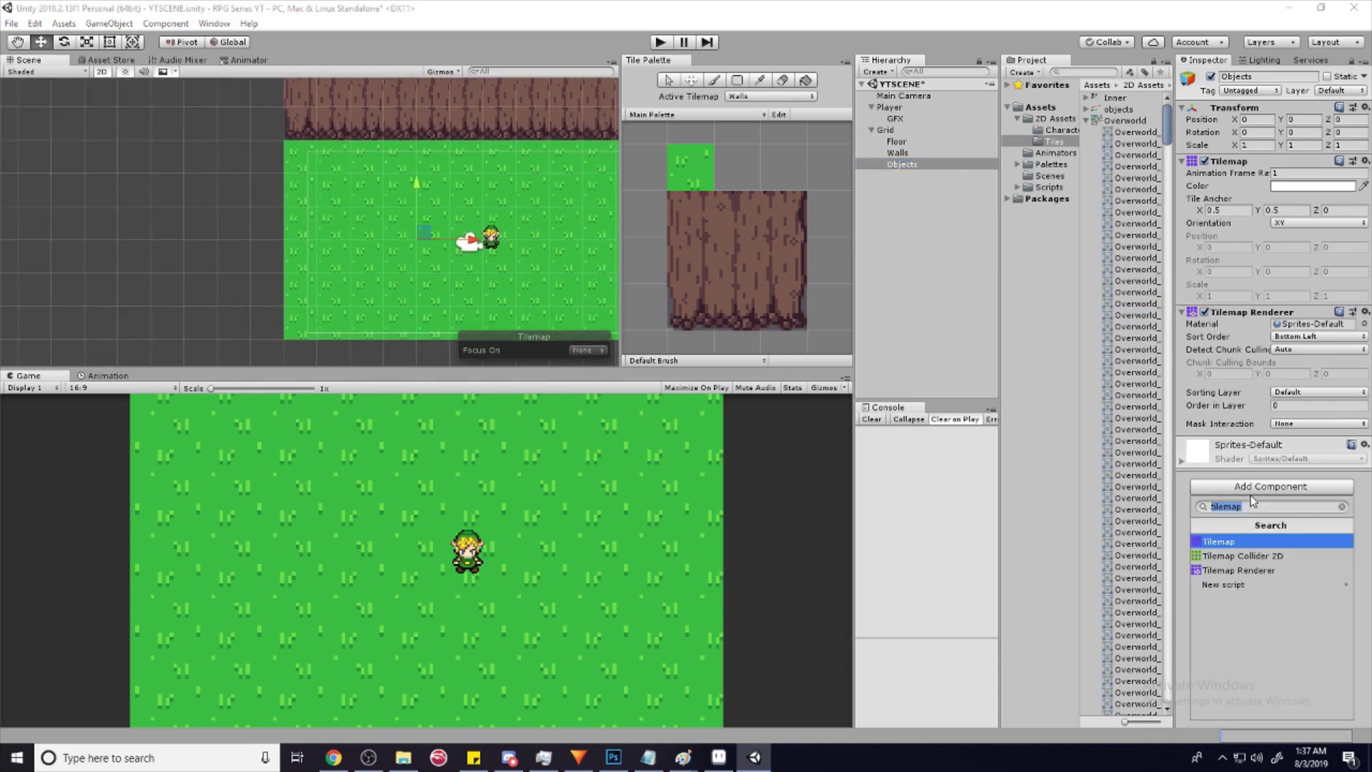
left_click(1284, 556)
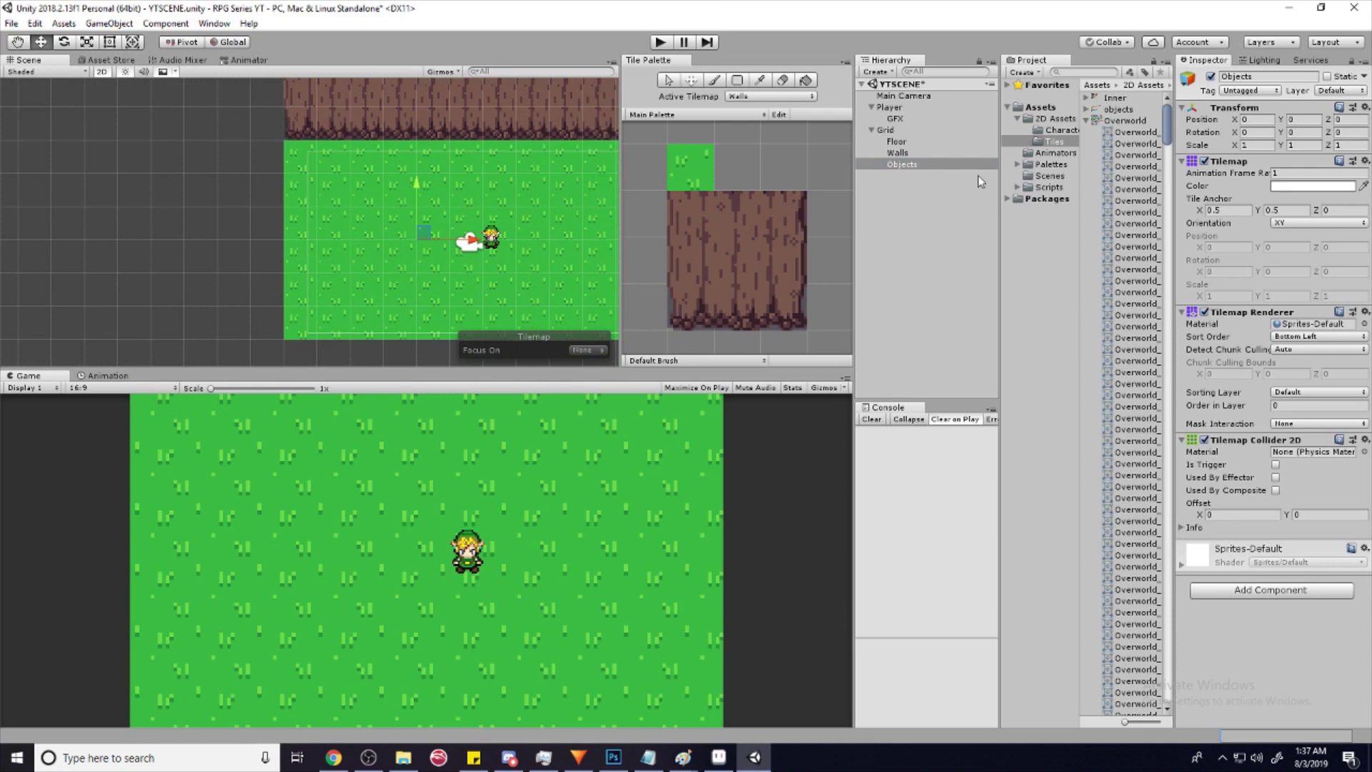
- Make Objects the active tilemap and paint the tree stump on the grass to the right of the player
left_click(738, 96)
left_click(747, 135)
scroll(781, 196, "down", 2)
middle_click_drag(781, 196, 705, 230)
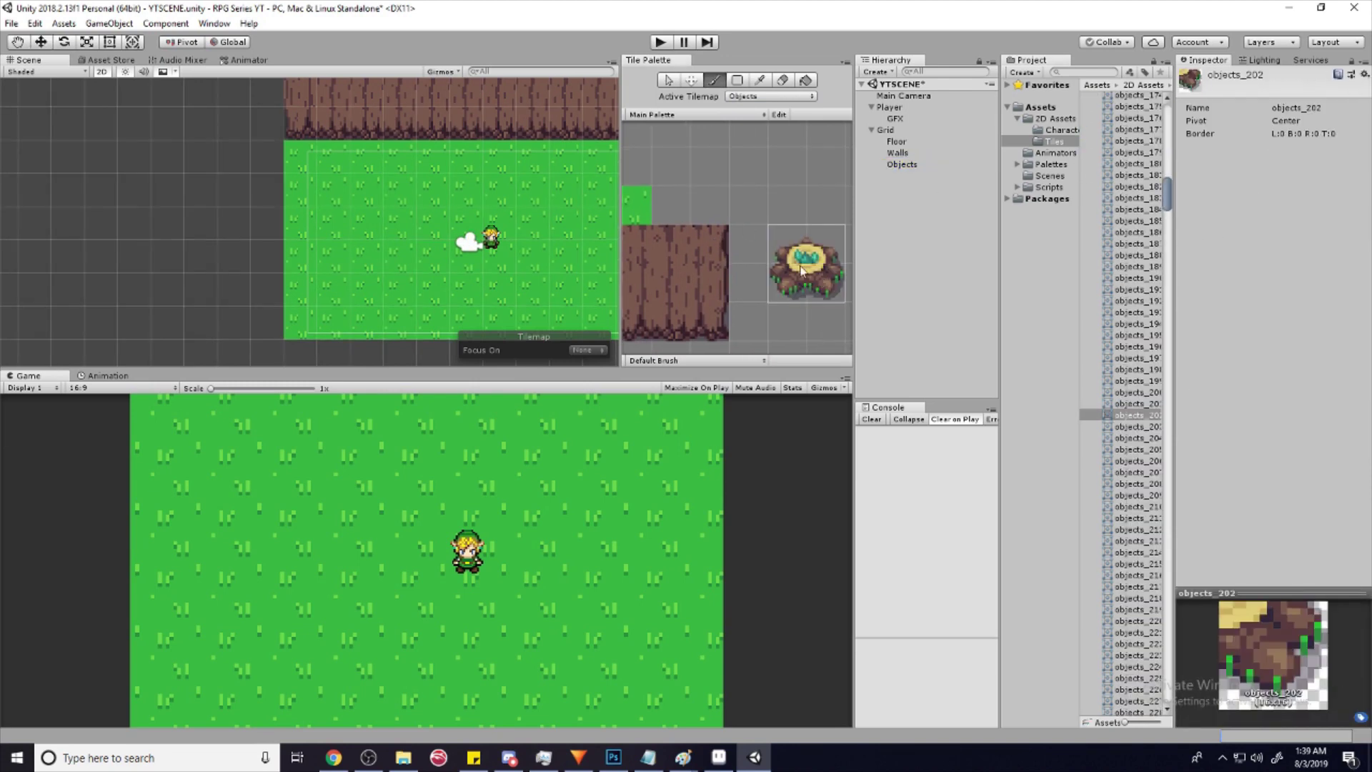
left_click(571, 238)
middle_click_drag(586, 256, 503, 255)
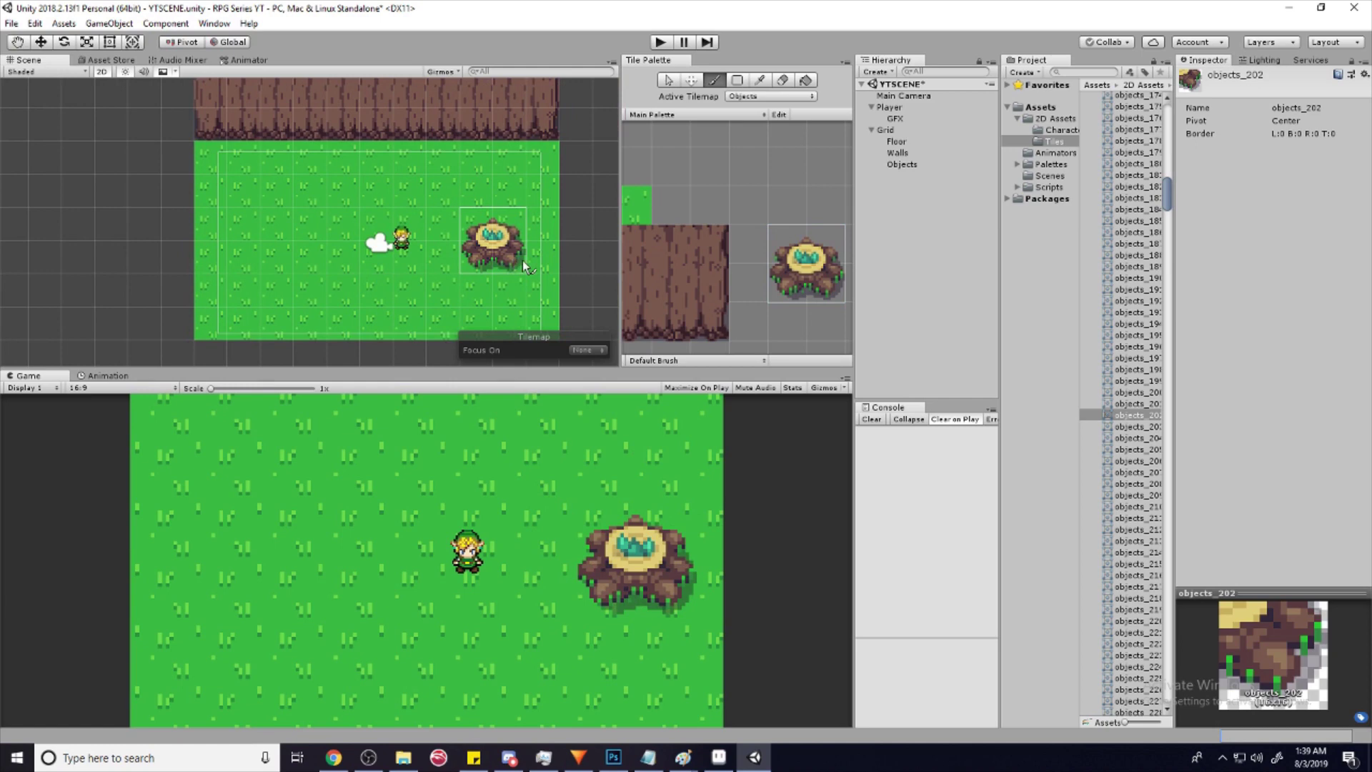
- Run the scene briefly with the stump, end play mode, and inspect the Objects tilemap in the scene
left_click(666, 44)
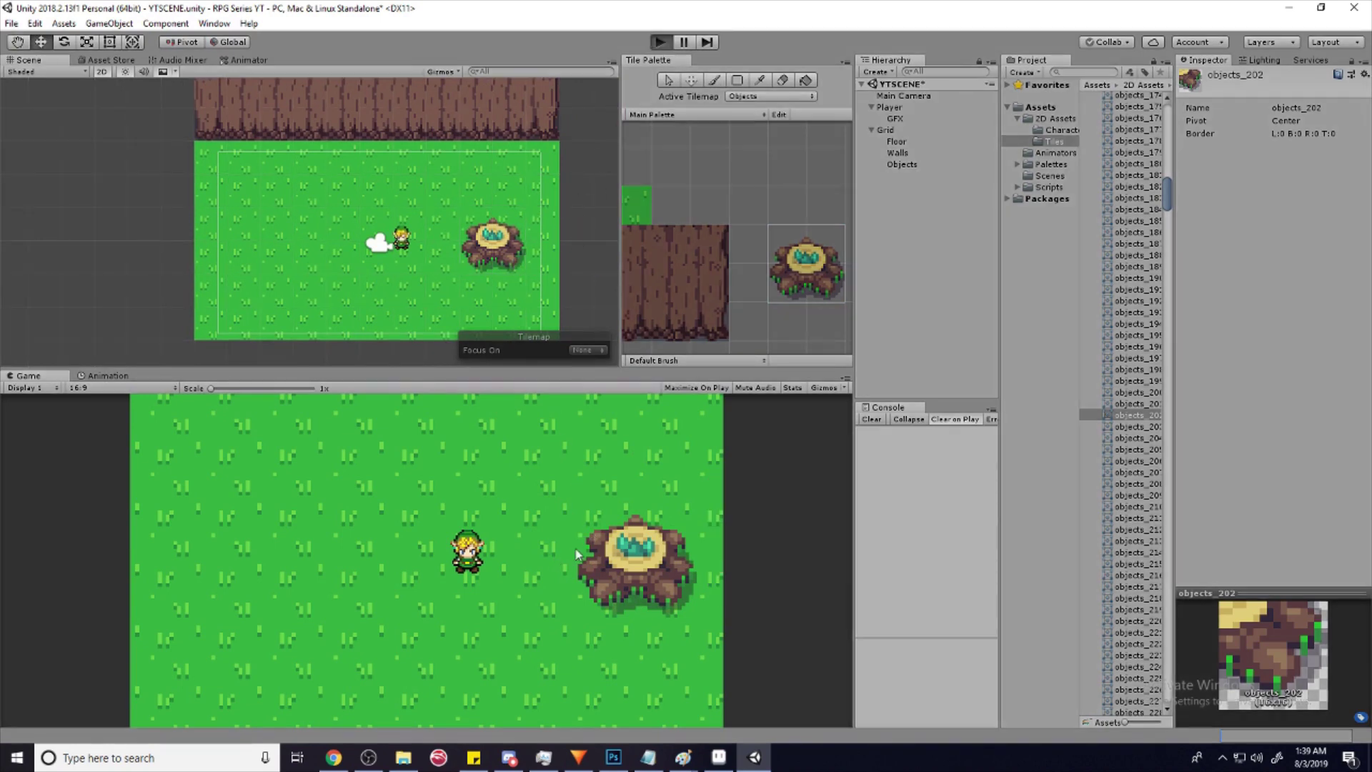
left_click(660, 42)
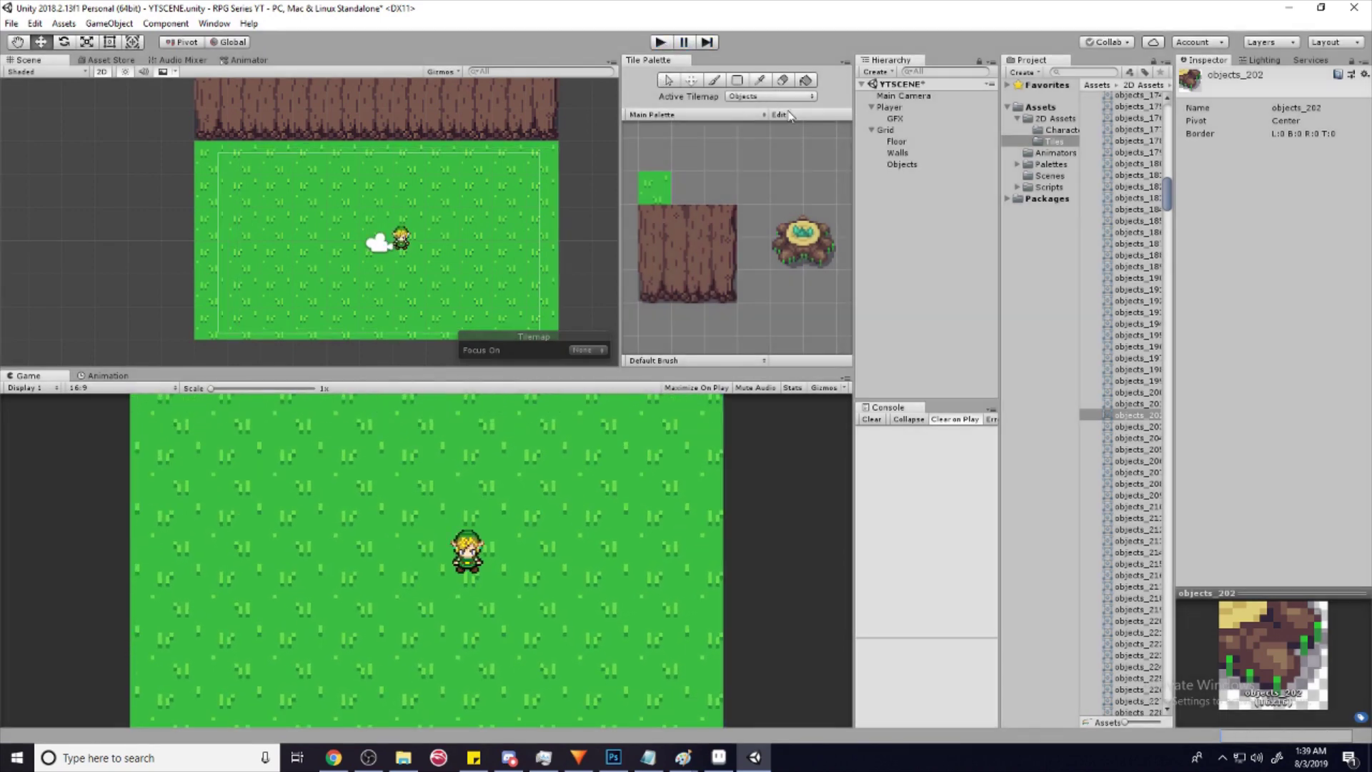
left_click(902, 164)
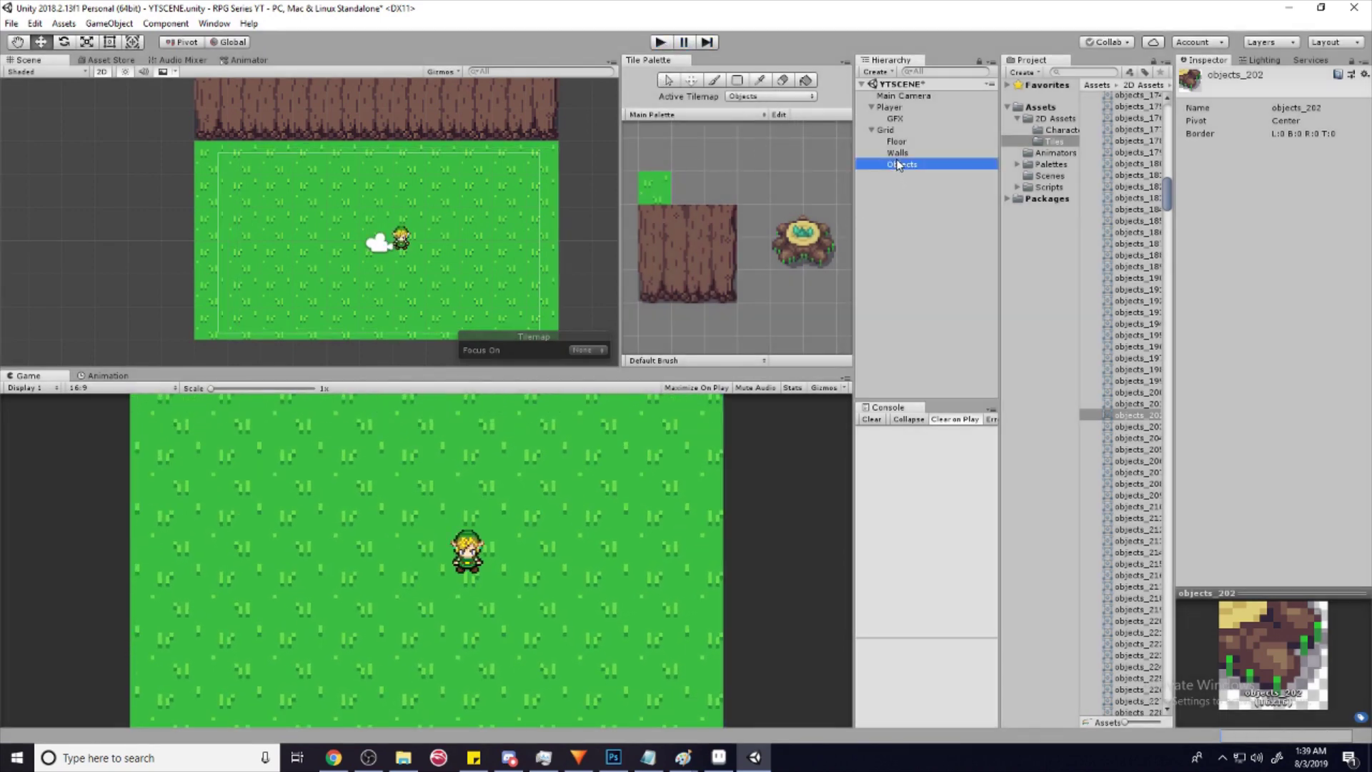
middle_click_drag(405, 251, 464, 205)
scroll(519, 241, "up", 5)
scroll(478, 190, "down", 2)
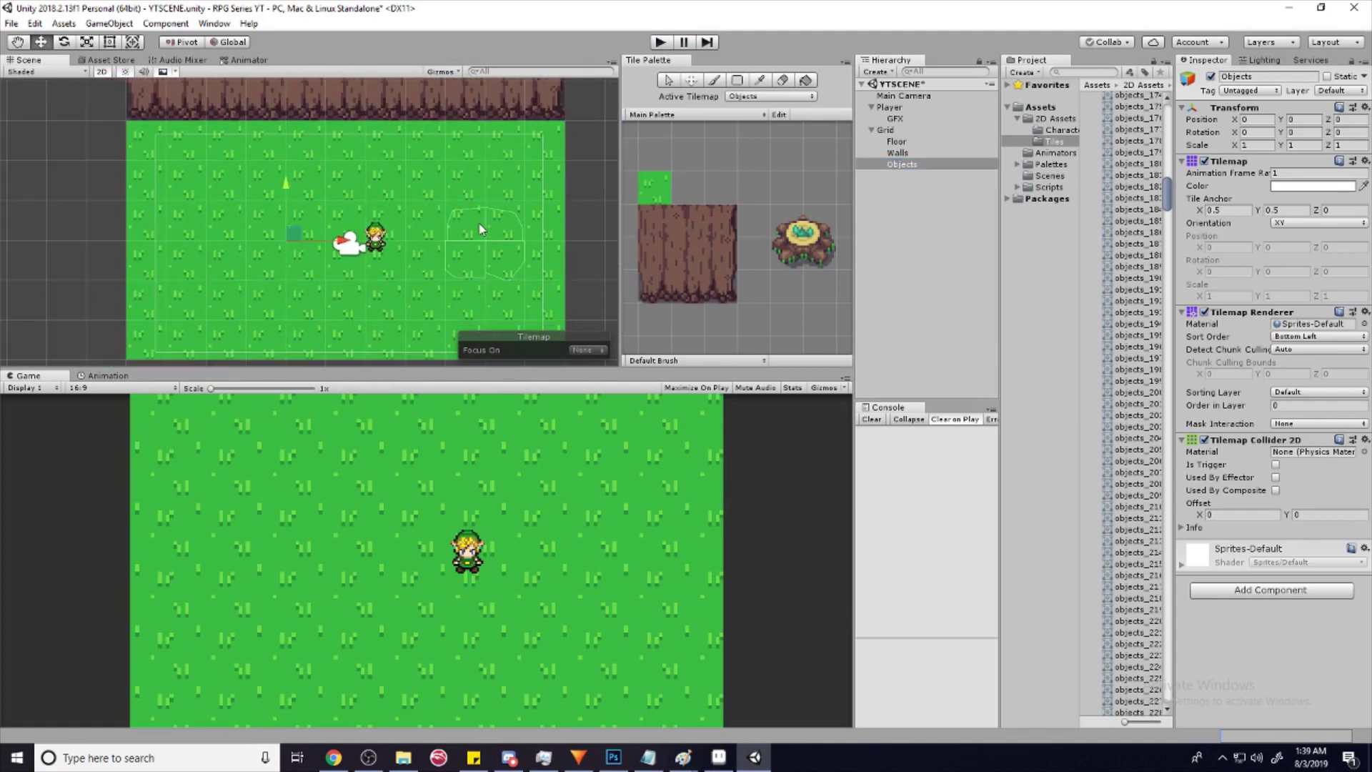
- Set Order in Layer to 1 for the Walls tilemap and 2 for the Objects tilemap
left_click(894, 143)
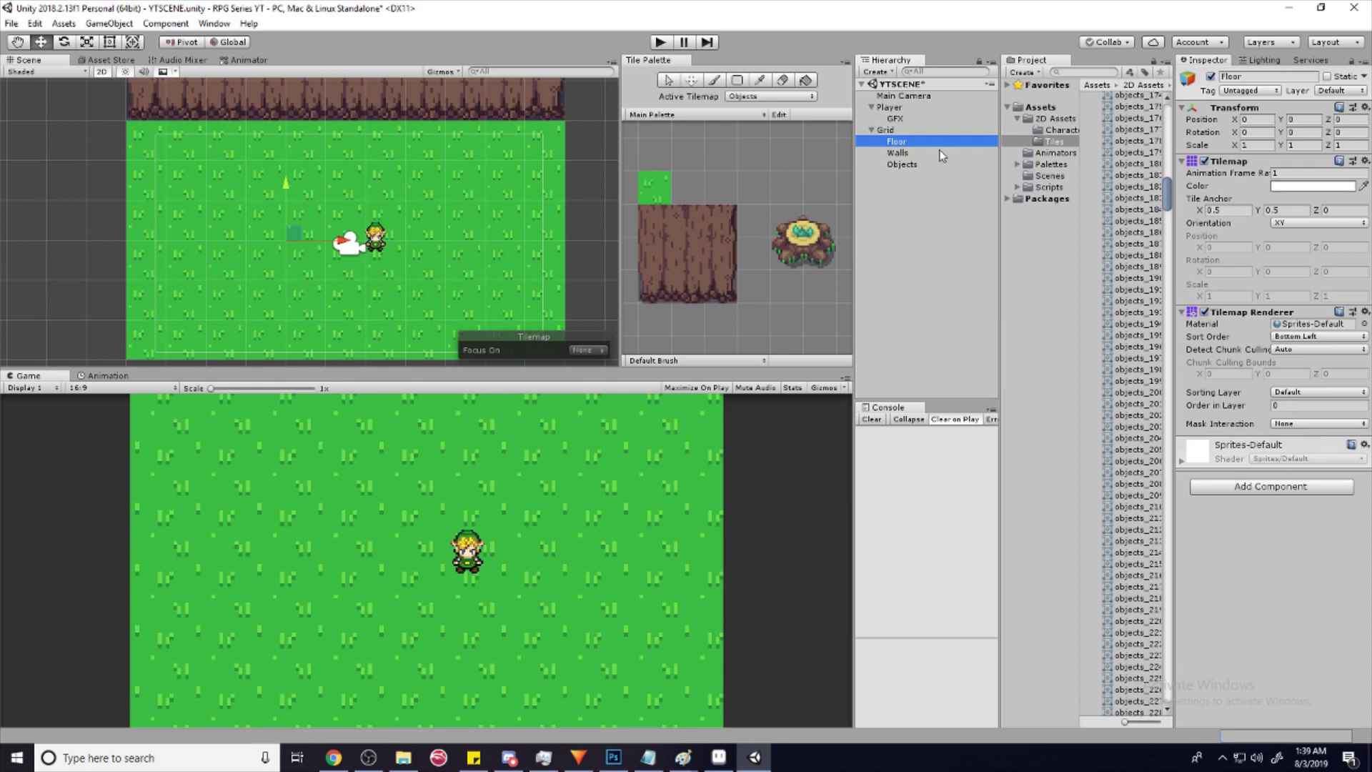
left_click(898, 153)
left_click(1293, 406)
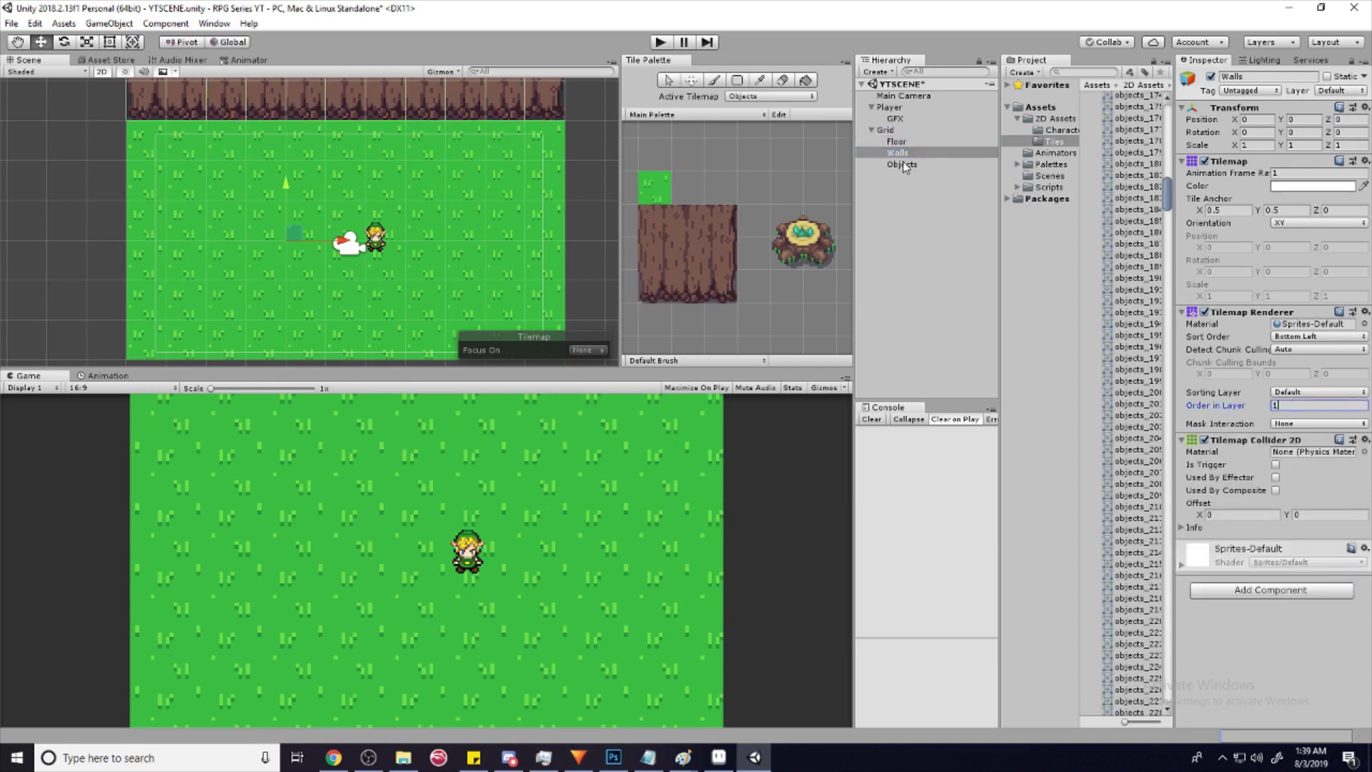
left_click(901, 165)
left_click(1295, 405)
type("2")
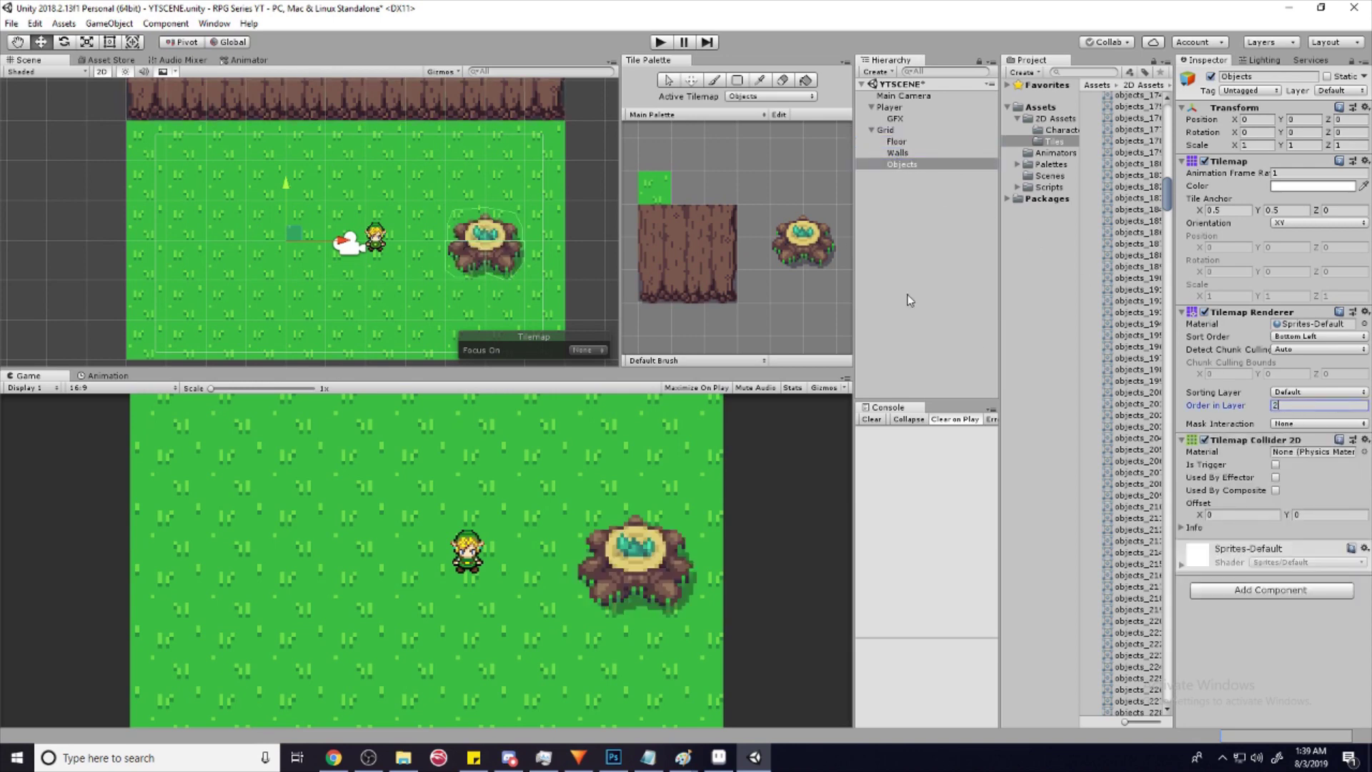
- Play-test the stump's collision by walking the player around it and into it from all sides, and end play mode
left_click(664, 44)
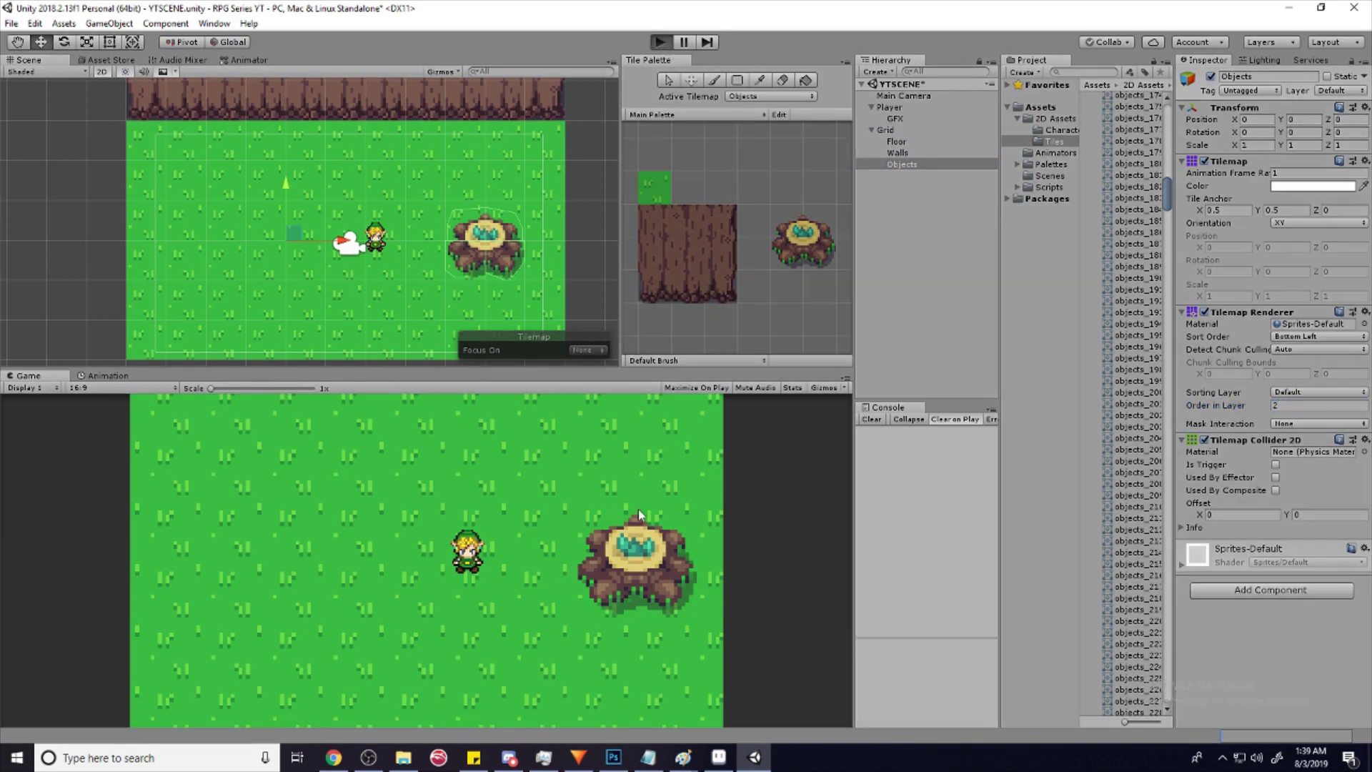
key("Right")
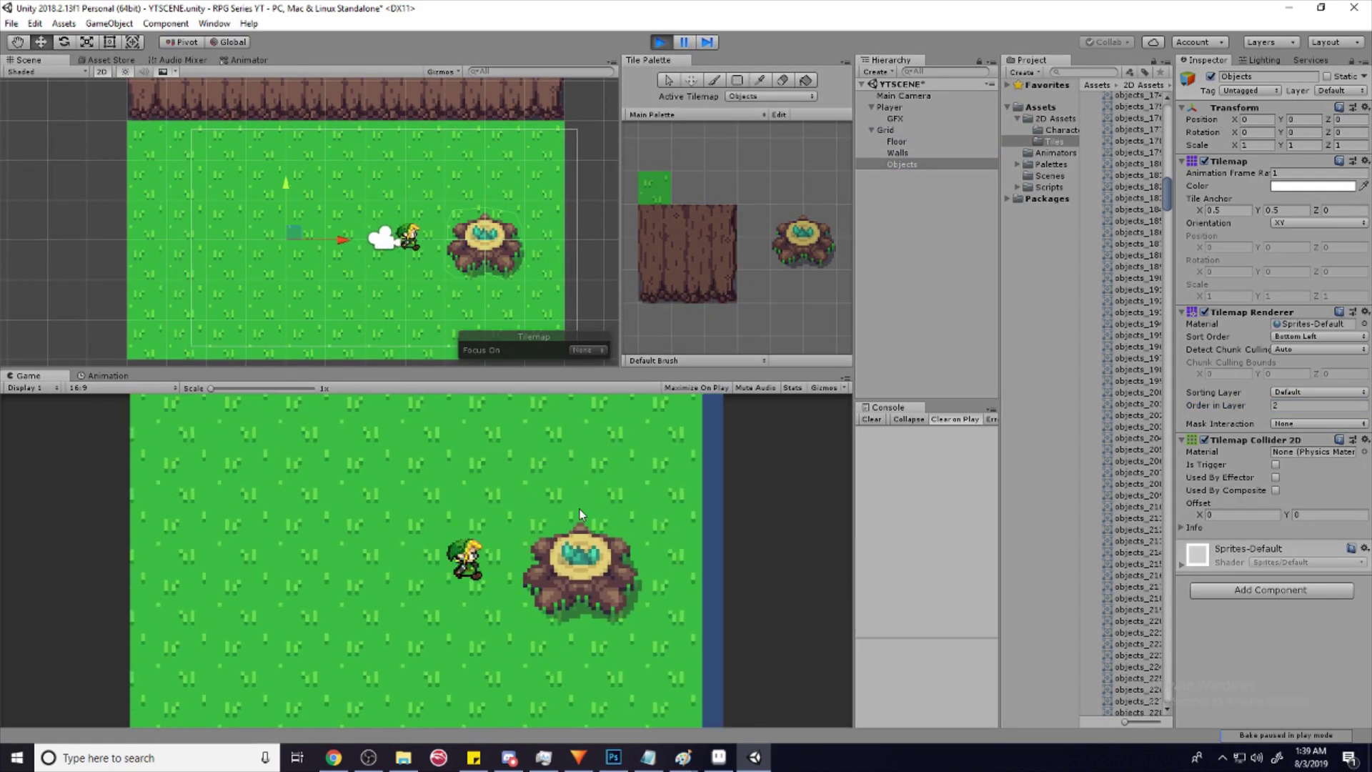
key("Down")
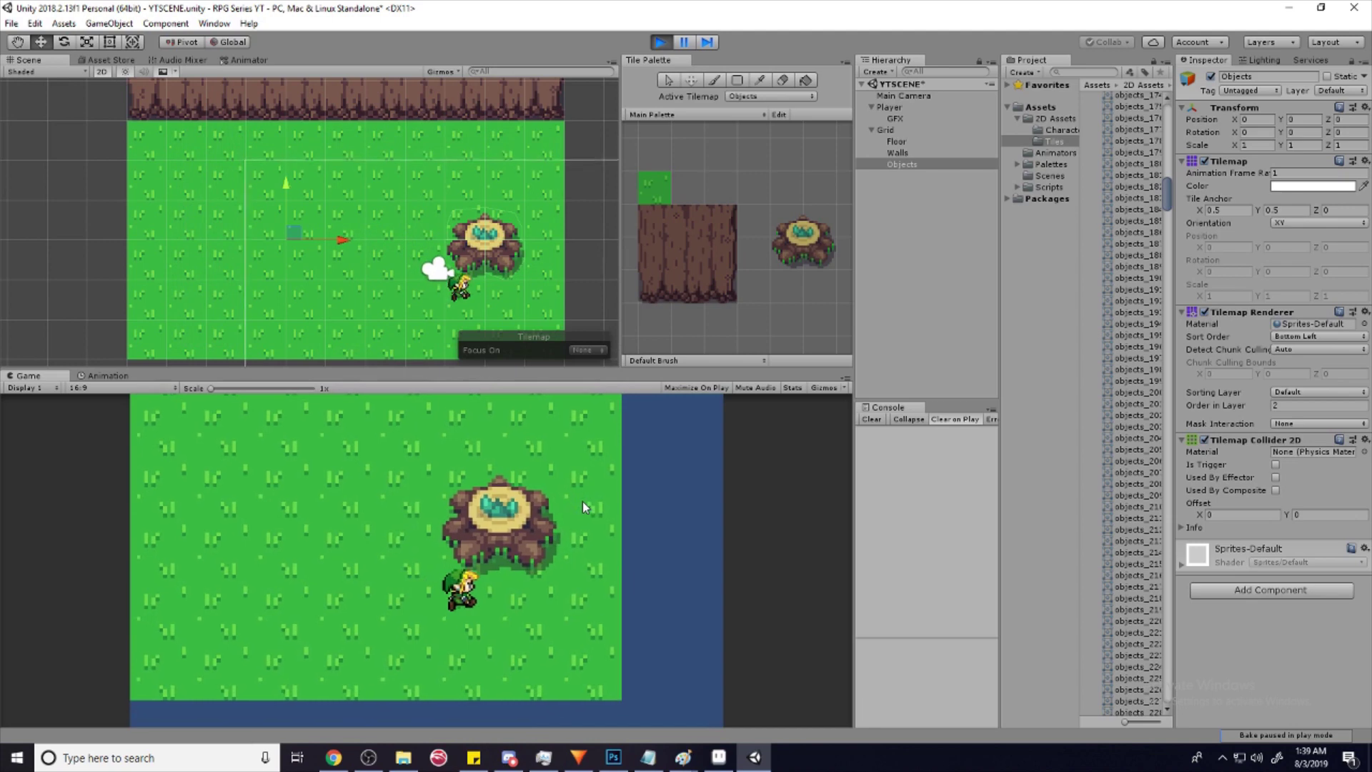
key("Right")
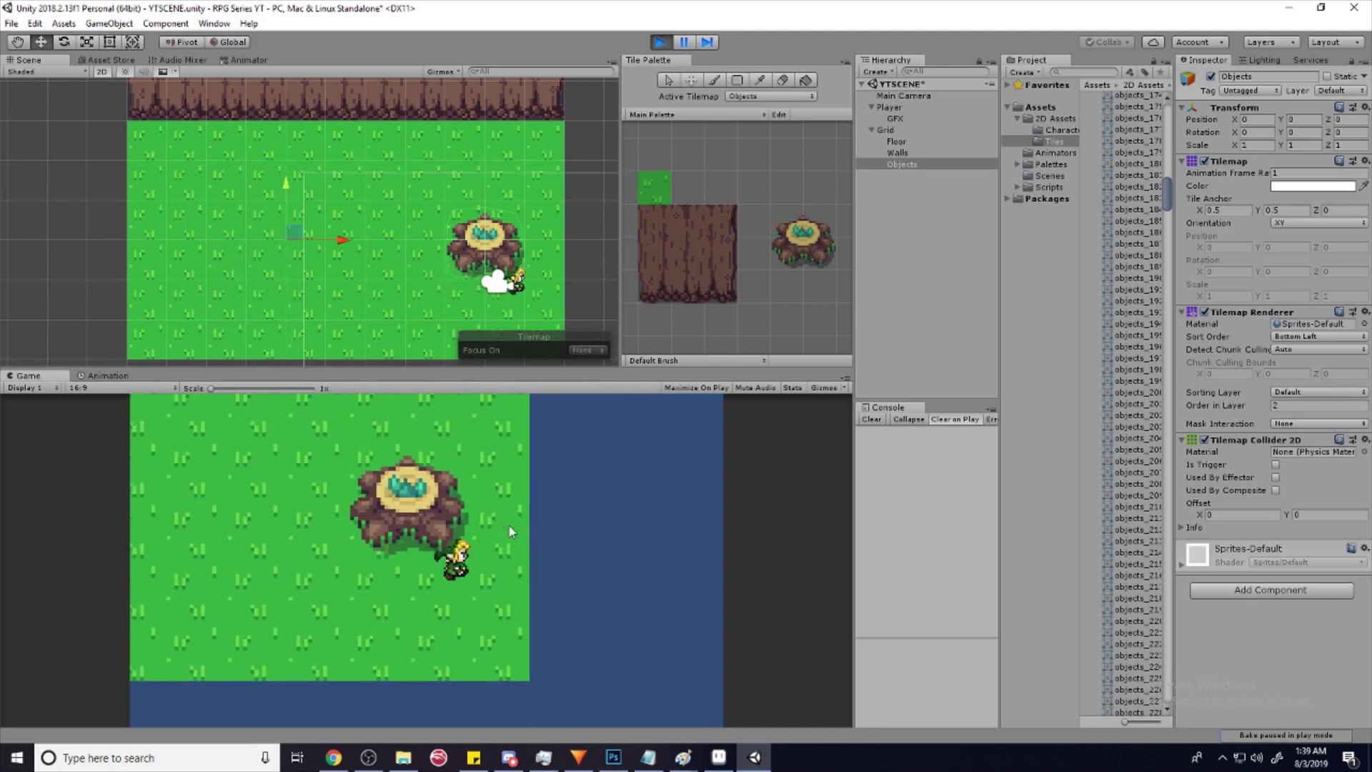
key("Up")
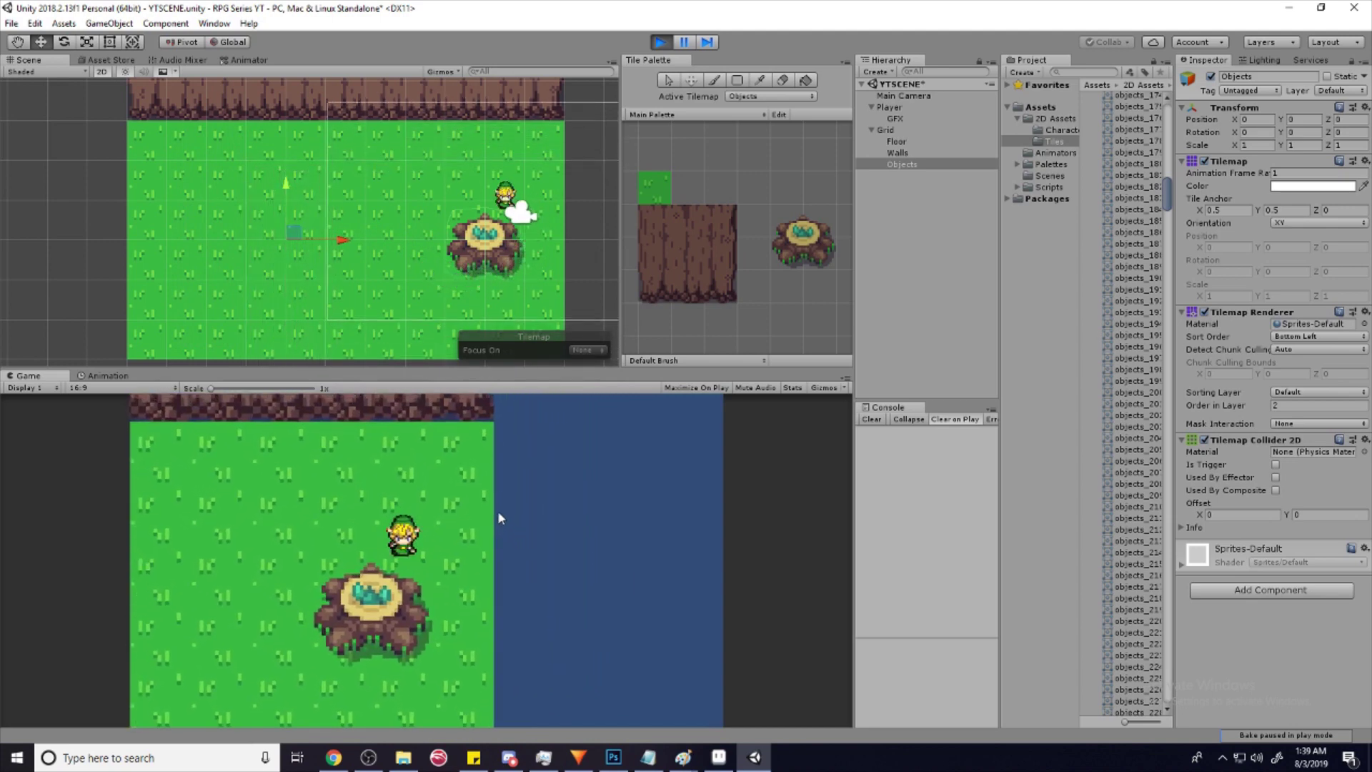
key("Left")
key("Down")
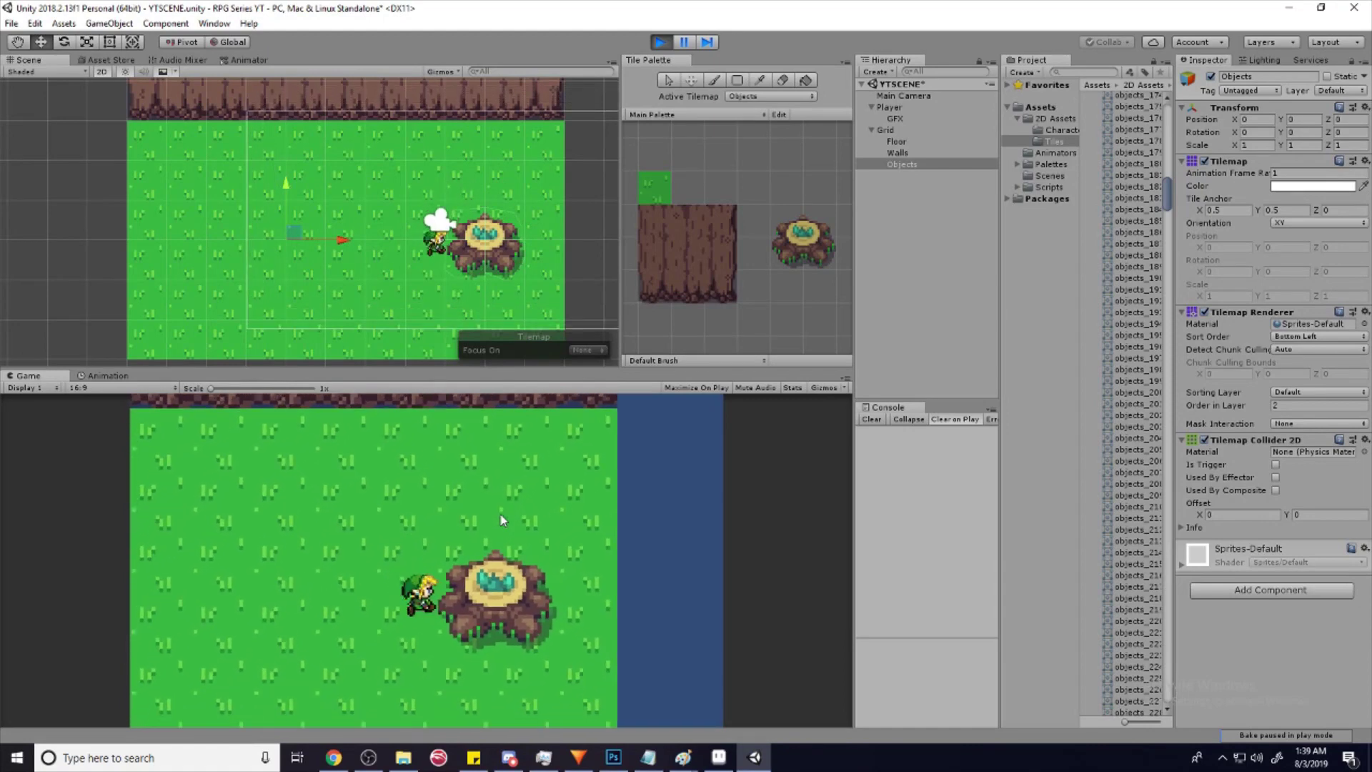
key("Right")
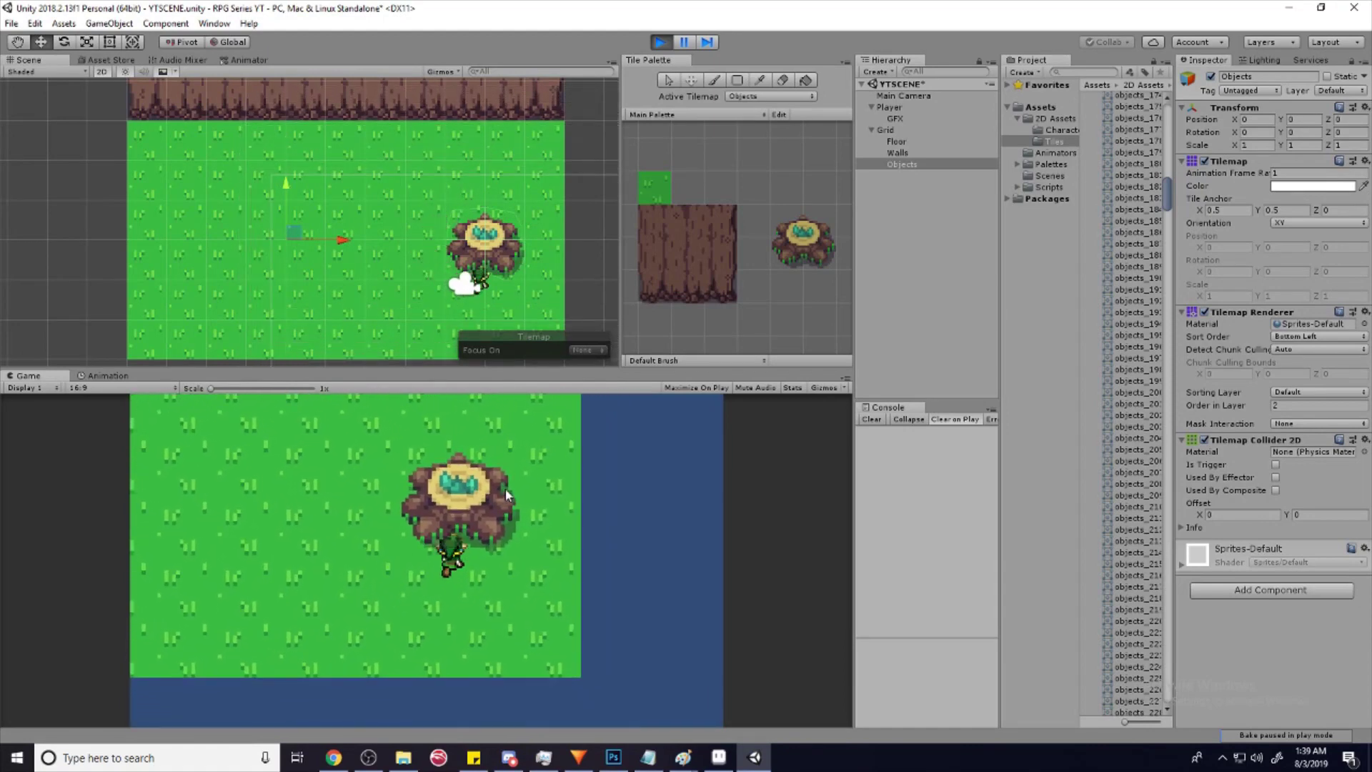
key("Right")
key("Up")
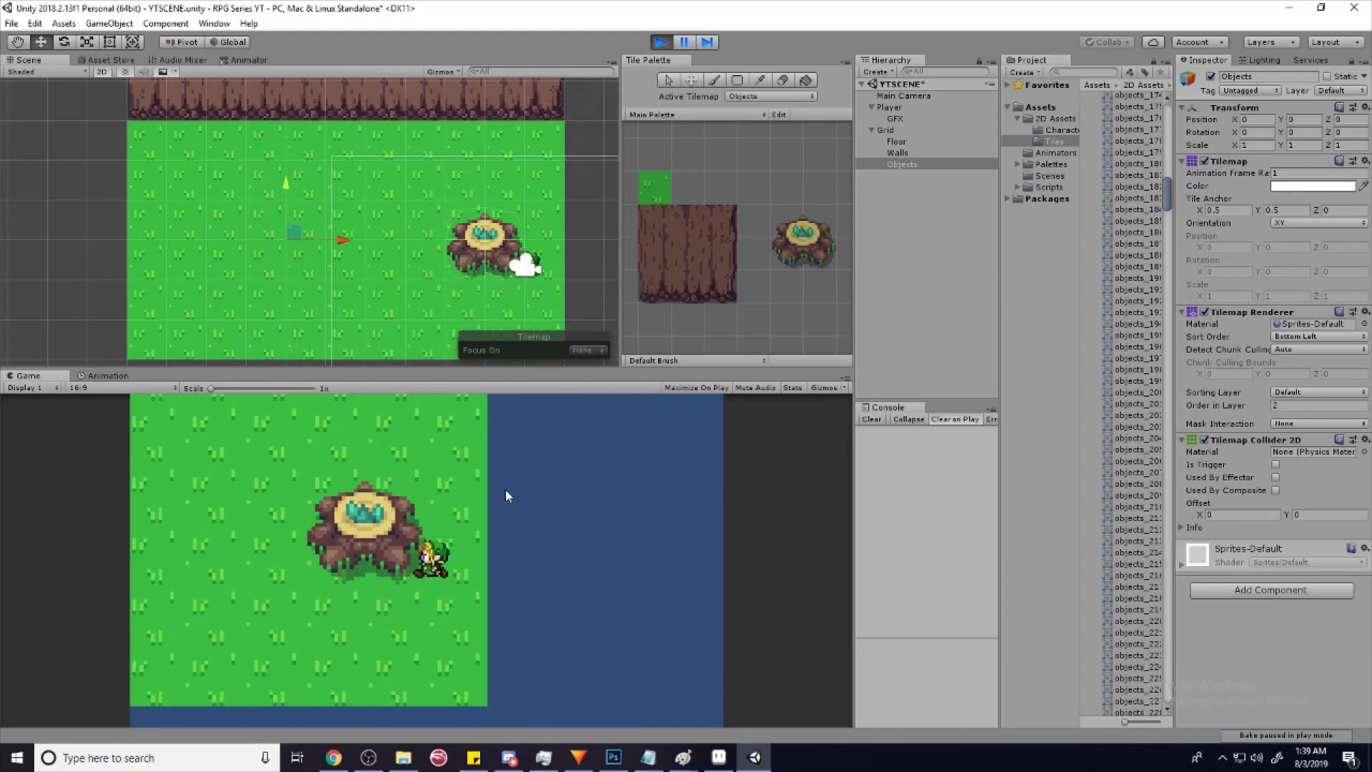
key("Up")
key("Left")
key("Up")
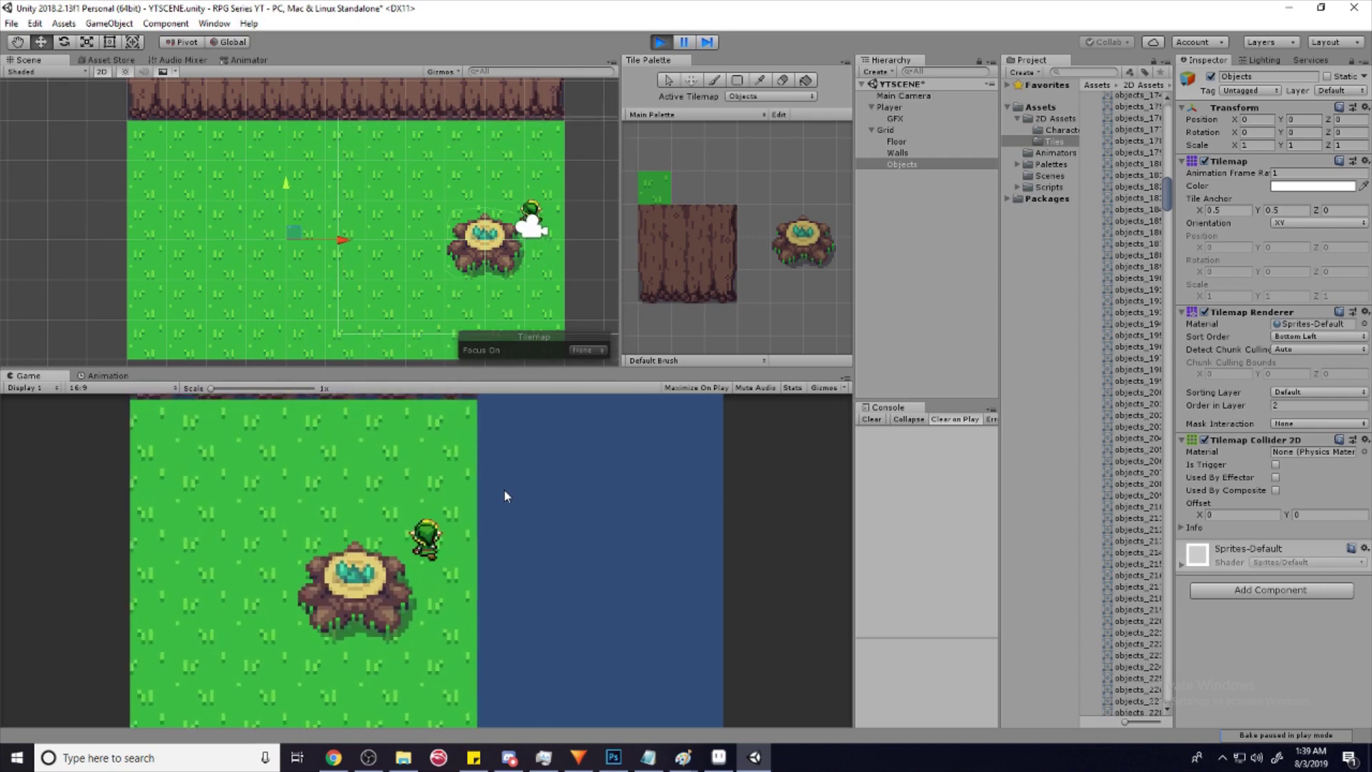
key("Left")
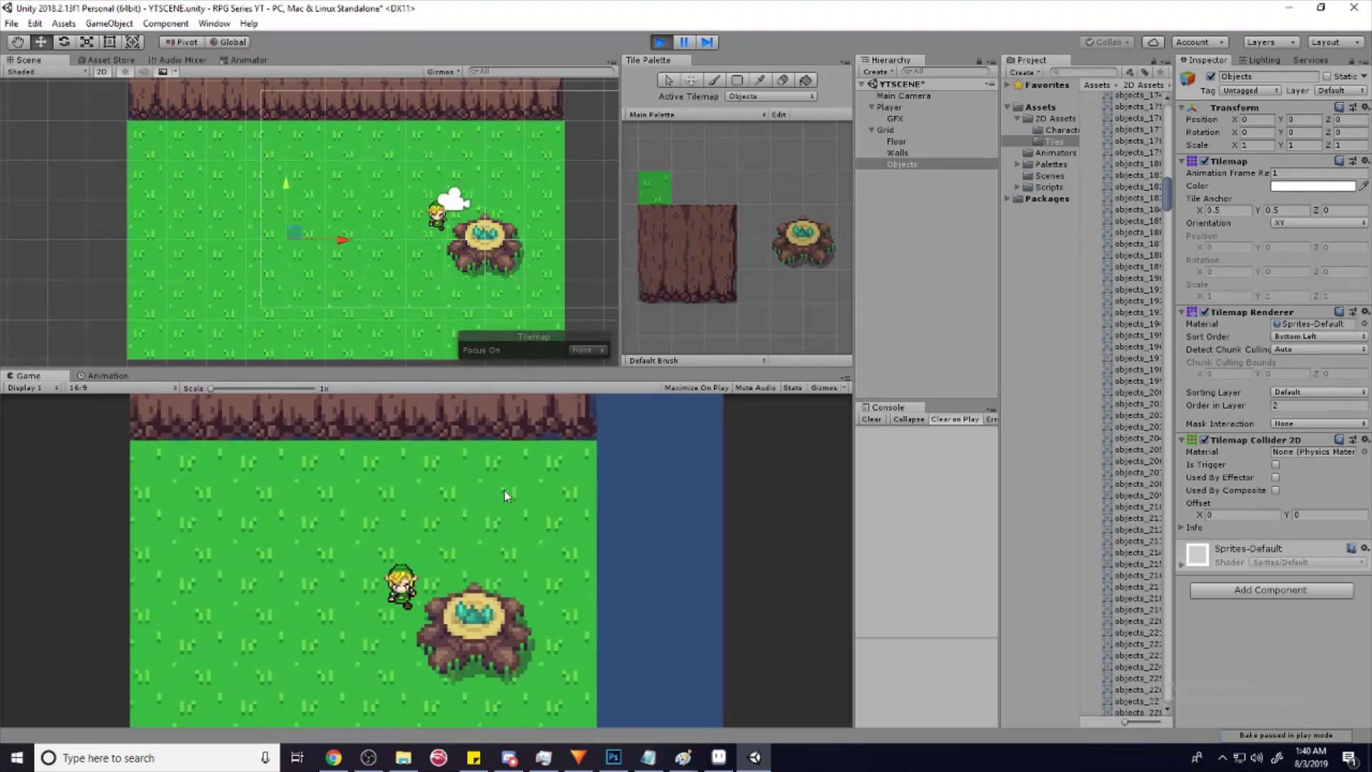
key("ctrl+p")
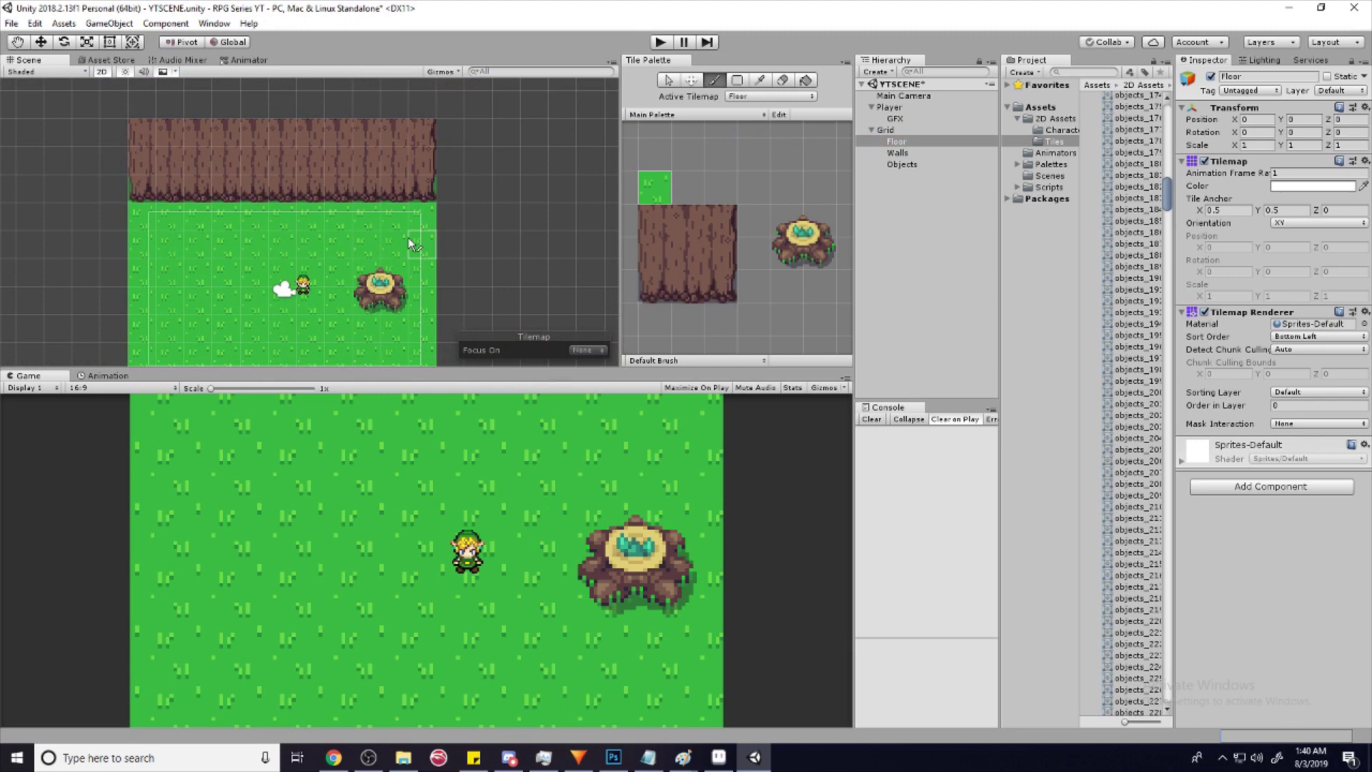
middle_click_drag(372, 237, 470, 208)
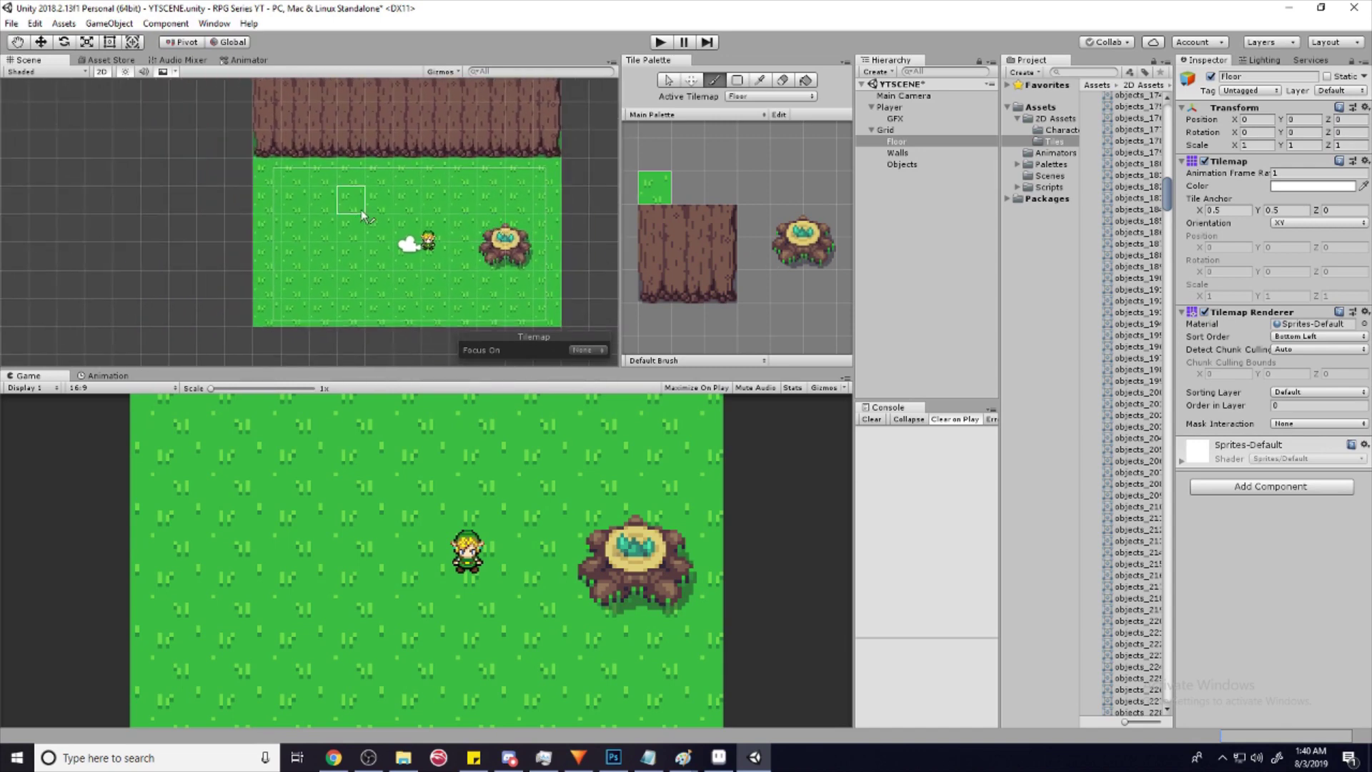
middle_click_drag(365, 210, 345, 190)
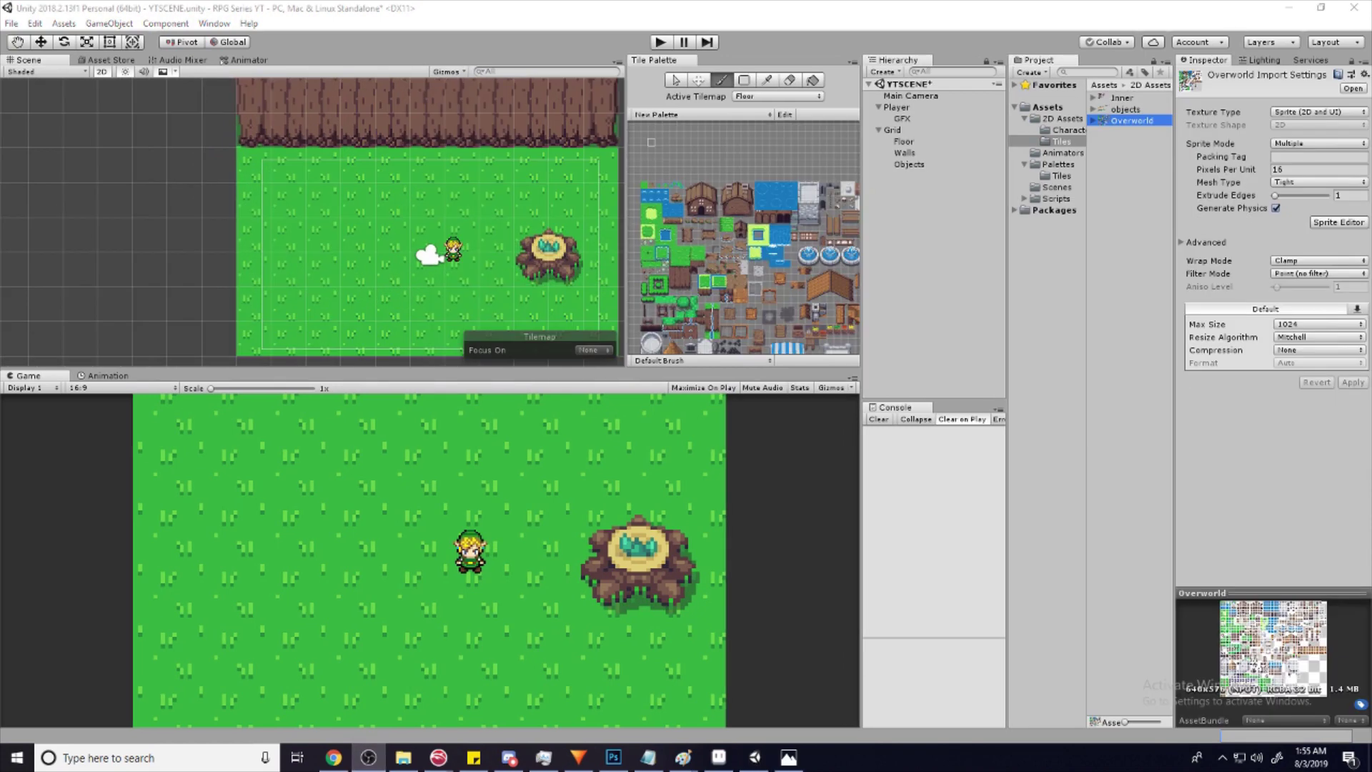
- Examine the Overworld tileset in the tile palette, closing in on the grass, plant and water tiles at its upper corner
left_click(1133, 133)
left_click(1124, 125)
left_click(1121, 129)
left_click(1120, 125)
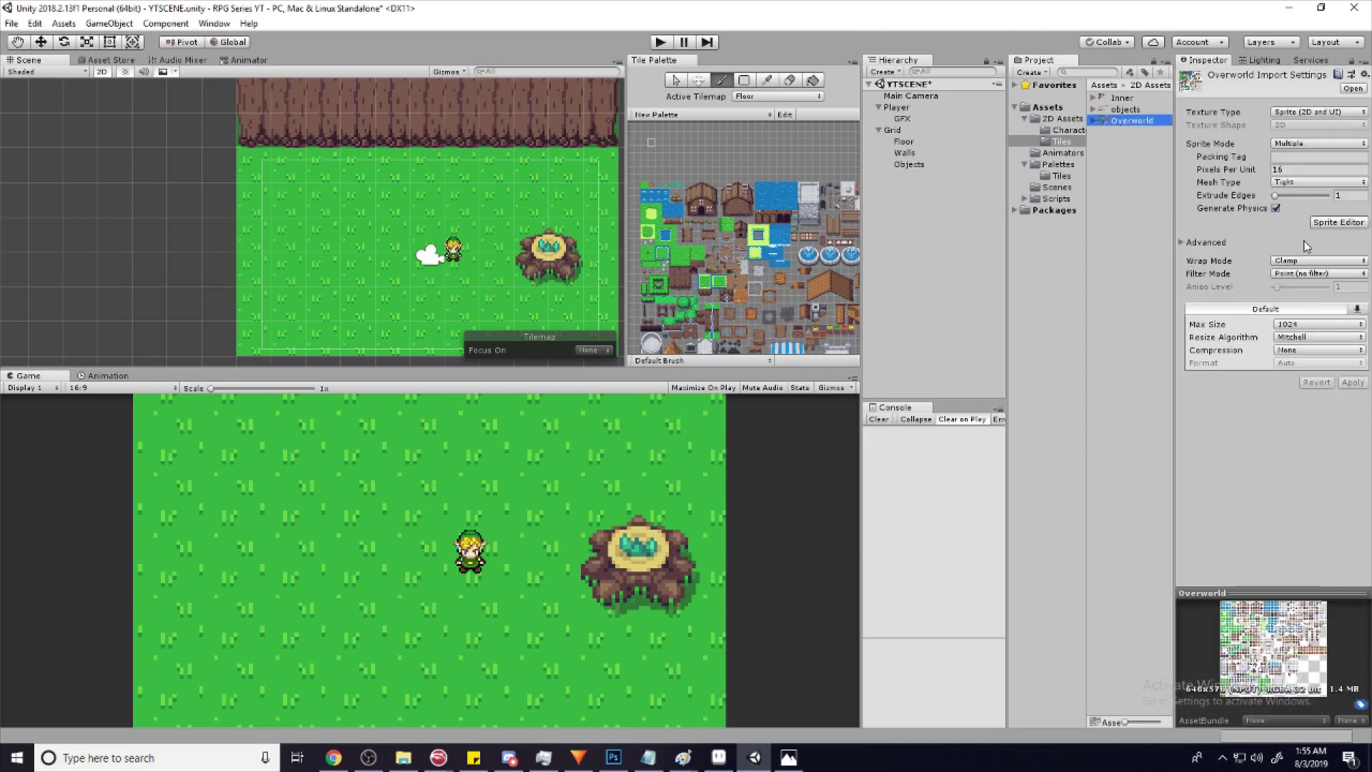
middle_click_drag(743, 208, 725, 191)
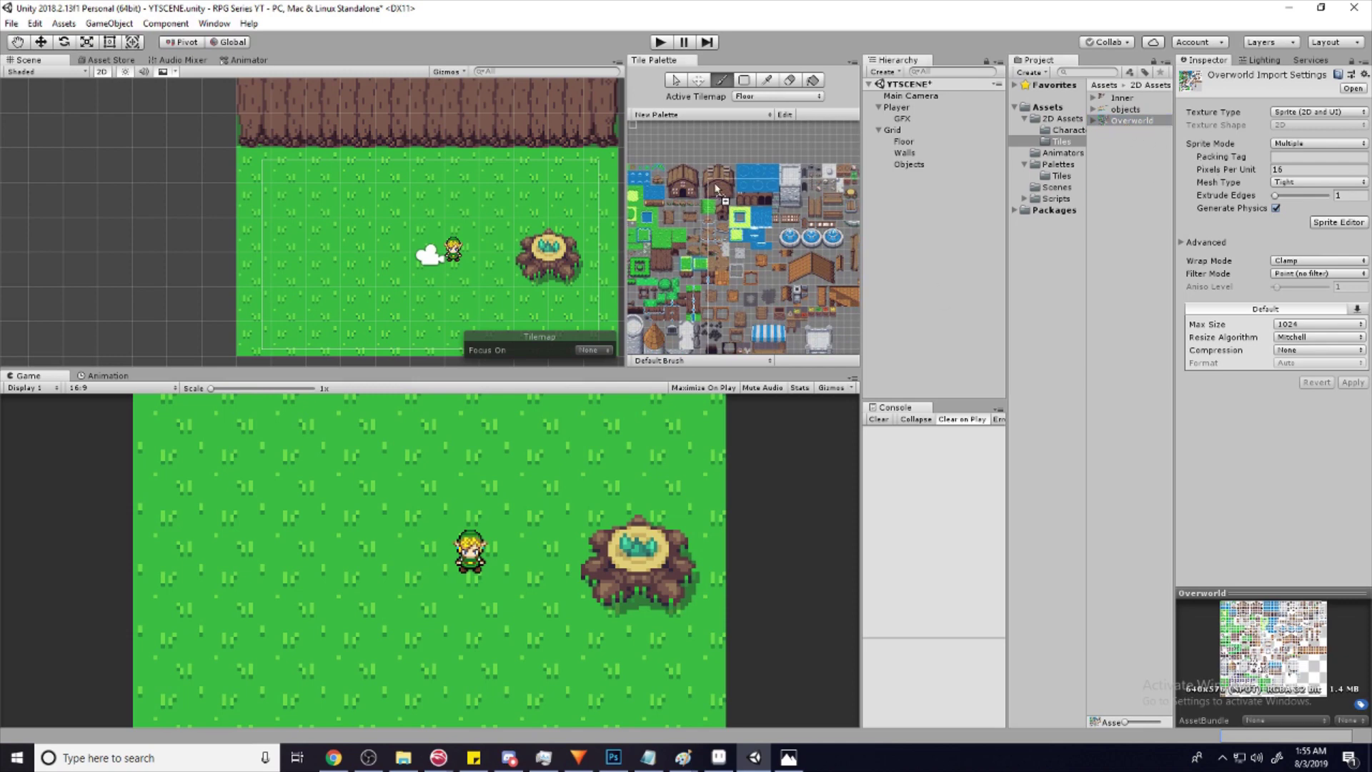
middle_click_drag(718, 209, 741, 290)
scroll(788, 259, "up", 2)
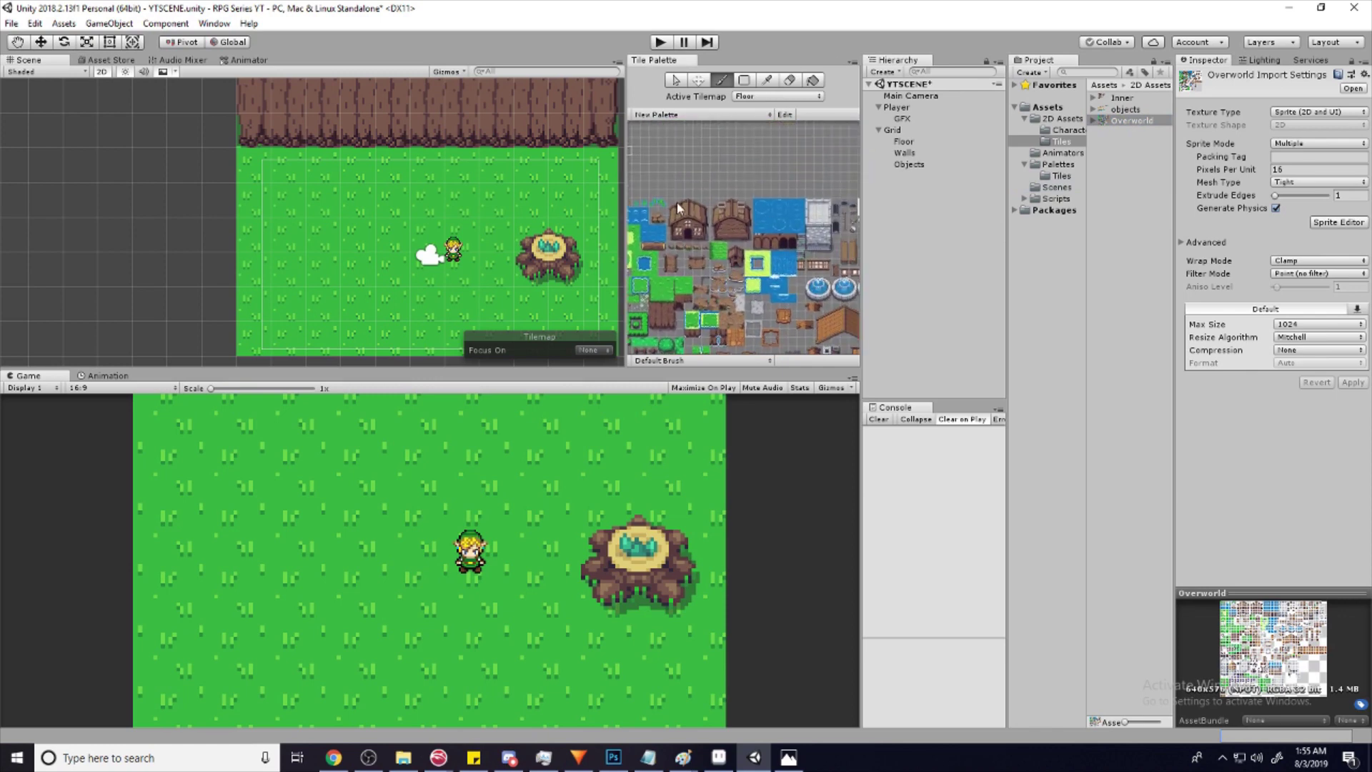
scroll(729, 191, "up", 4)
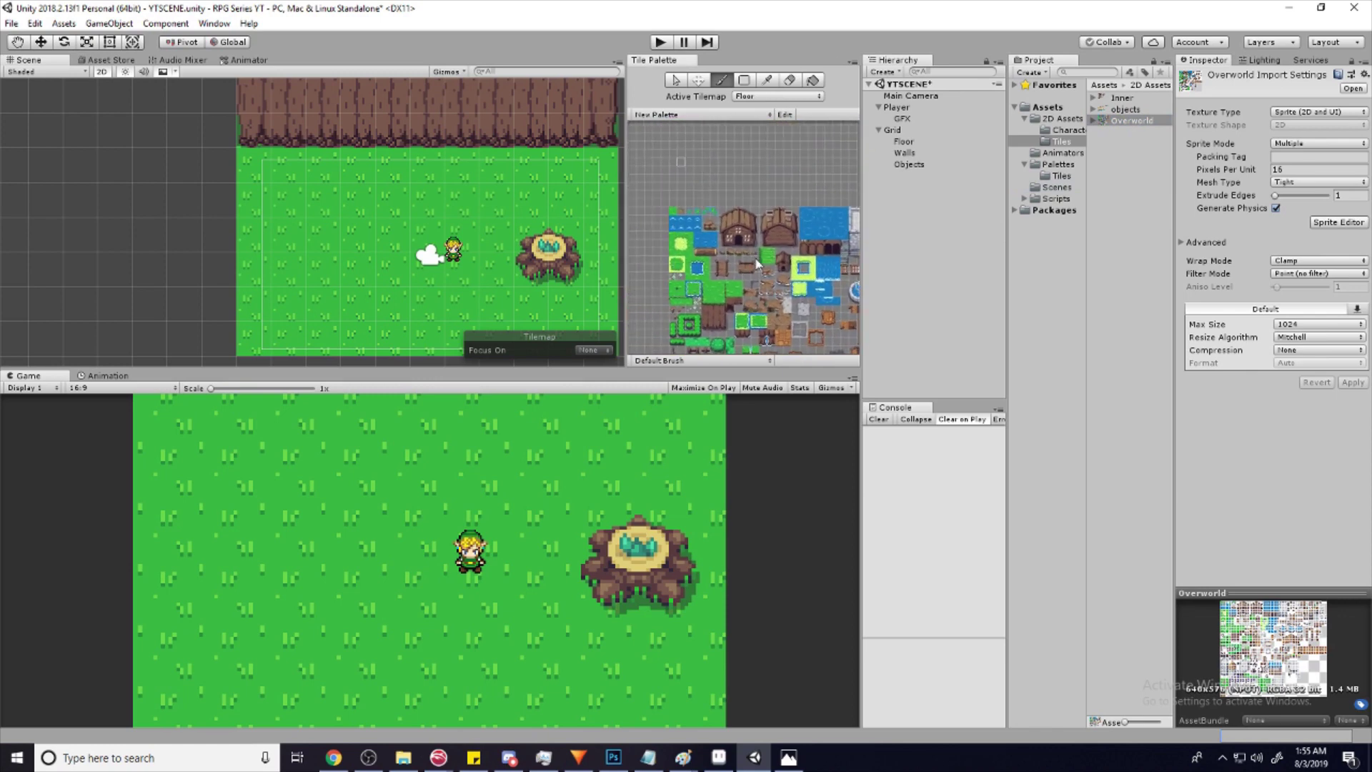
scroll(753, 233, "up", 1)
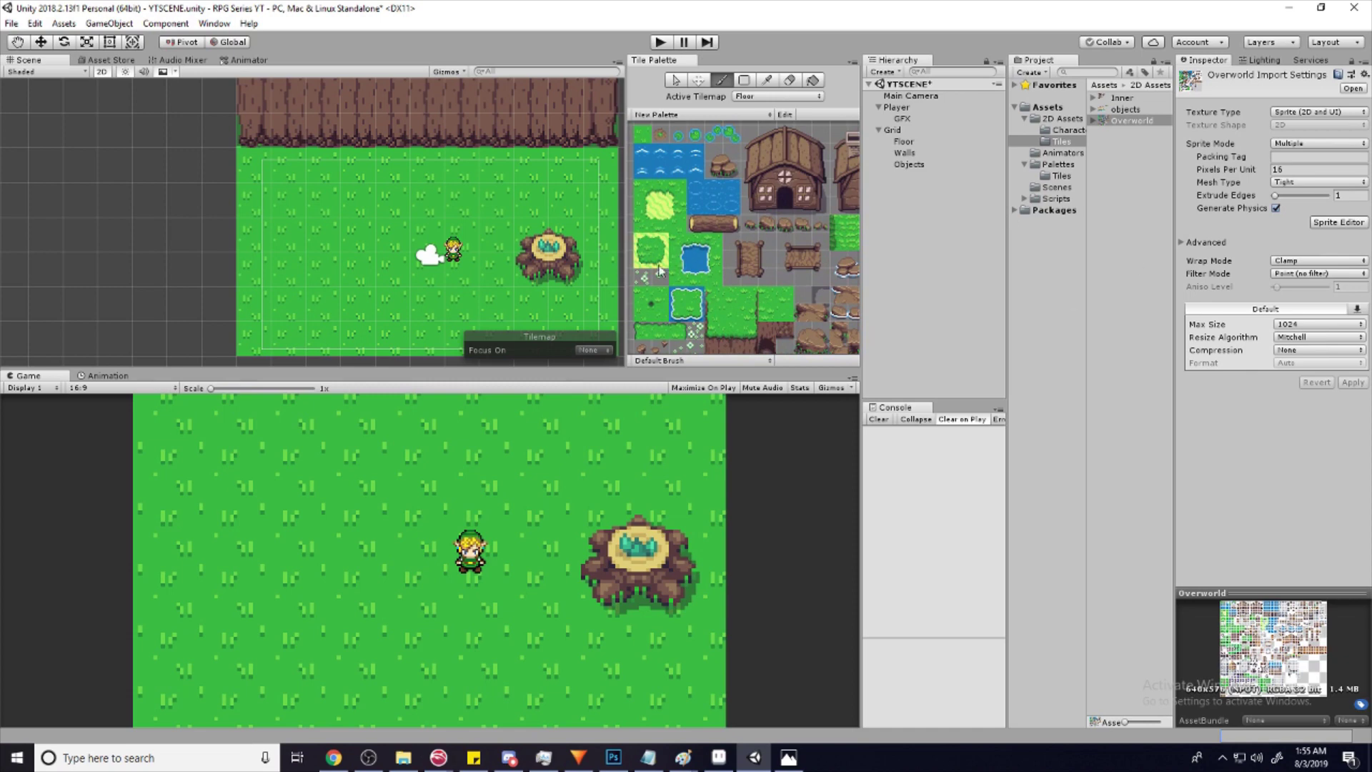
middle_click_drag(692, 241, 740, 299)
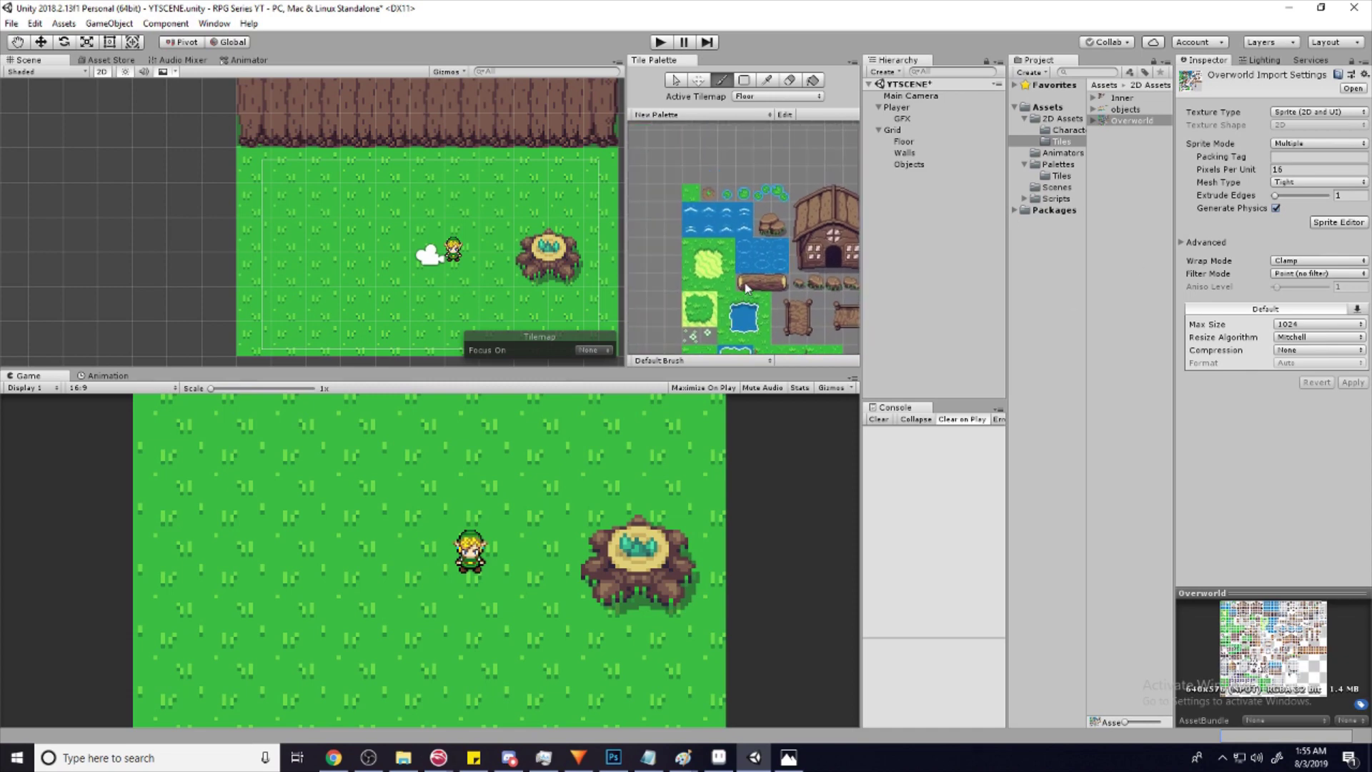
scroll(779, 210, "up", 3)
scroll(773, 208, "up", 1)
middle_click_drag(698, 174, 759, 238)
scroll(731, 247, "up", 1)
scroll(732, 248, "up", 1)
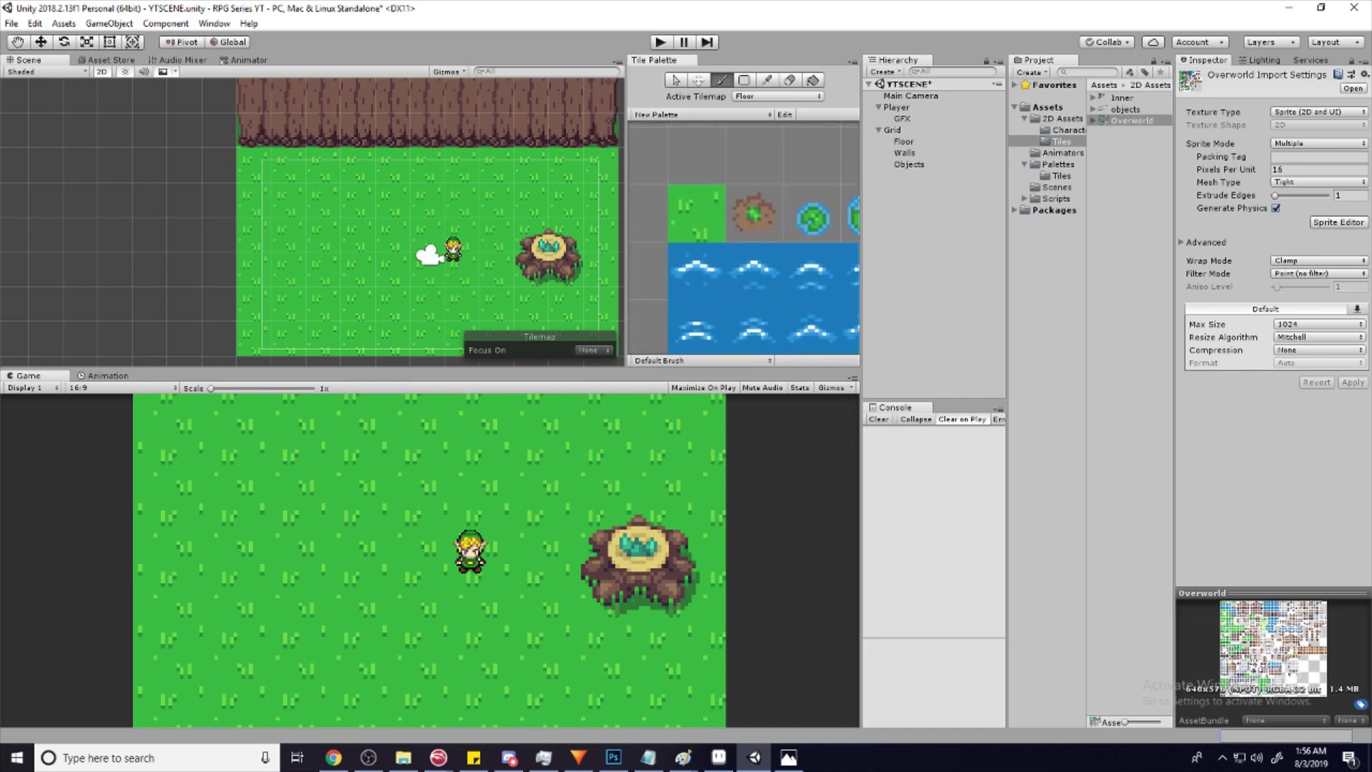
- Examine the grass sprite's dimensions and the neighbouring slices of the Overworld sheet in the Sprite Editor, and close the editor
left_click(1326, 224)
left_click(1125, 122)
left_click(1129, 195)
left_click(1118, 131)
left_click(1099, 121)
left_click(1325, 224)
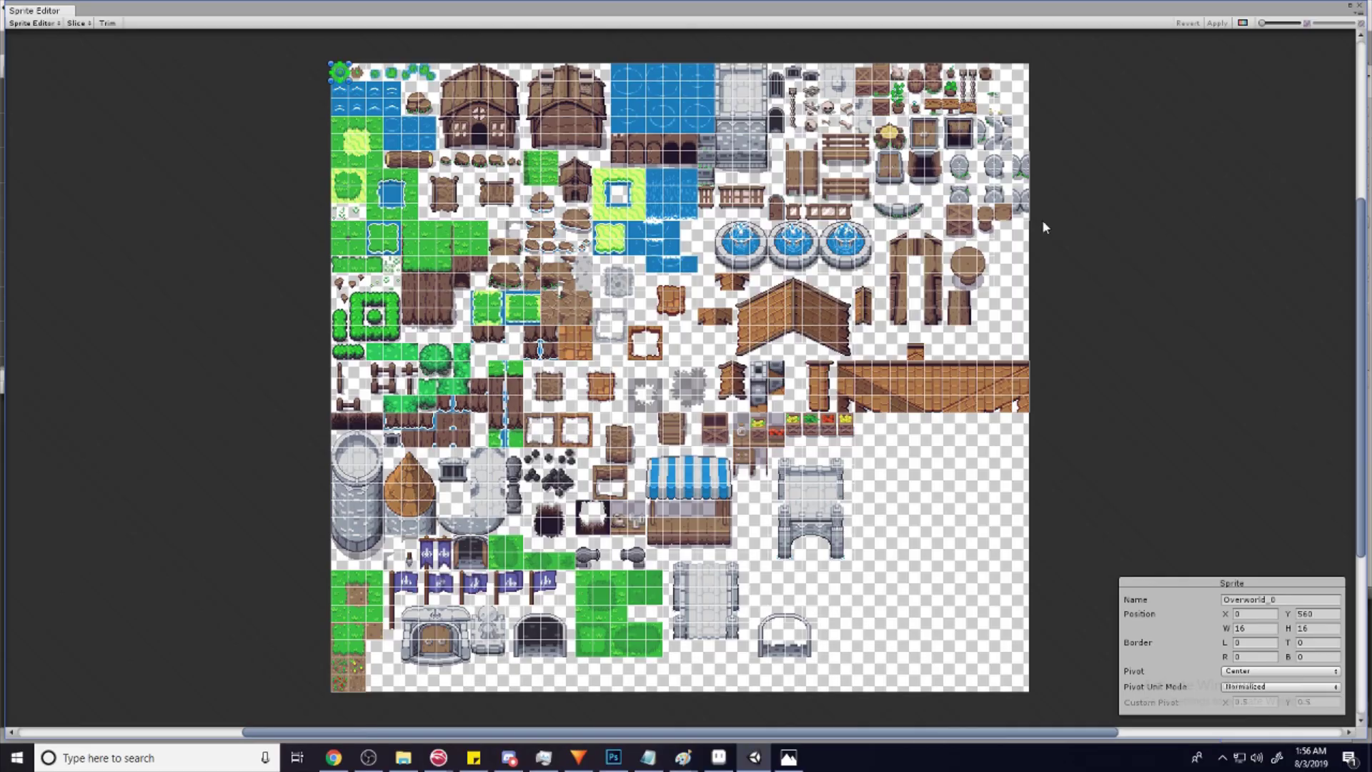
middle_click_drag(586, 158, 747, 262)
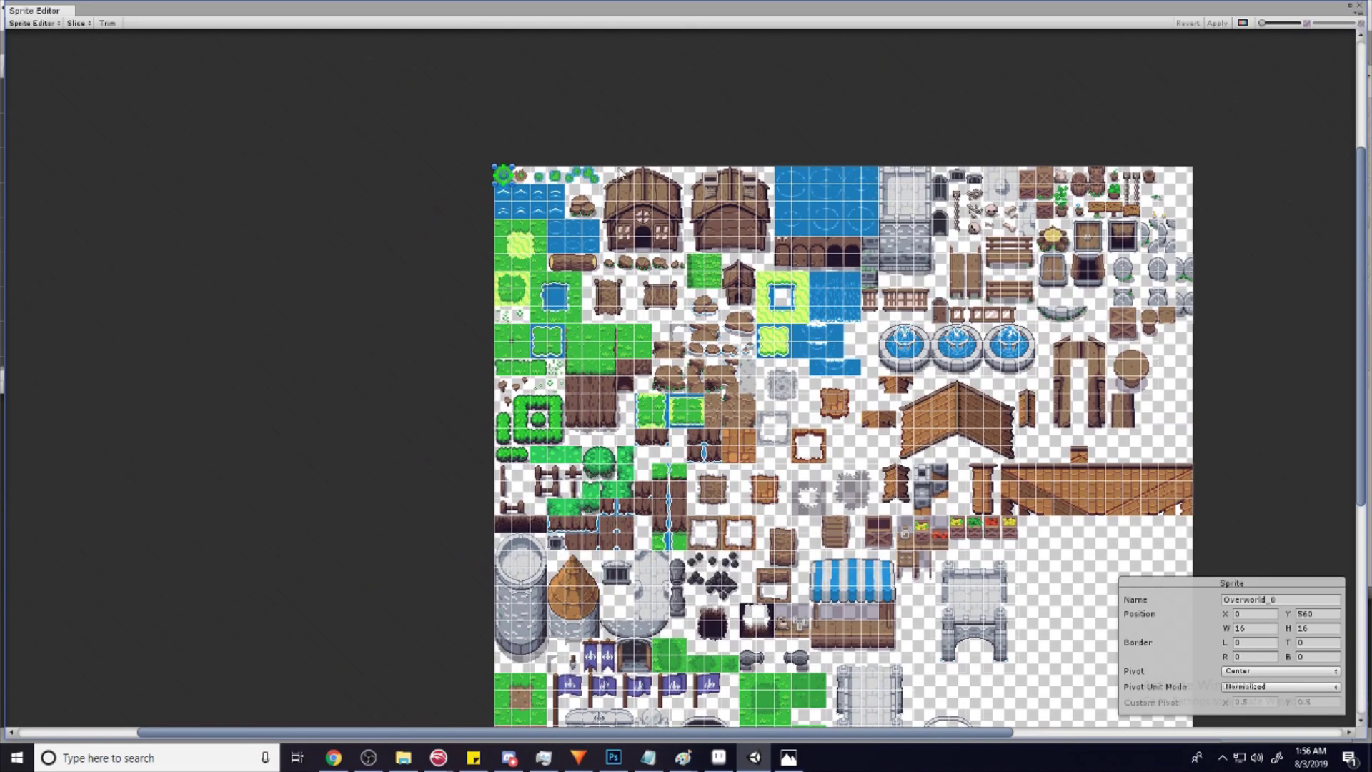
scroll(583, 221, "up", 10)
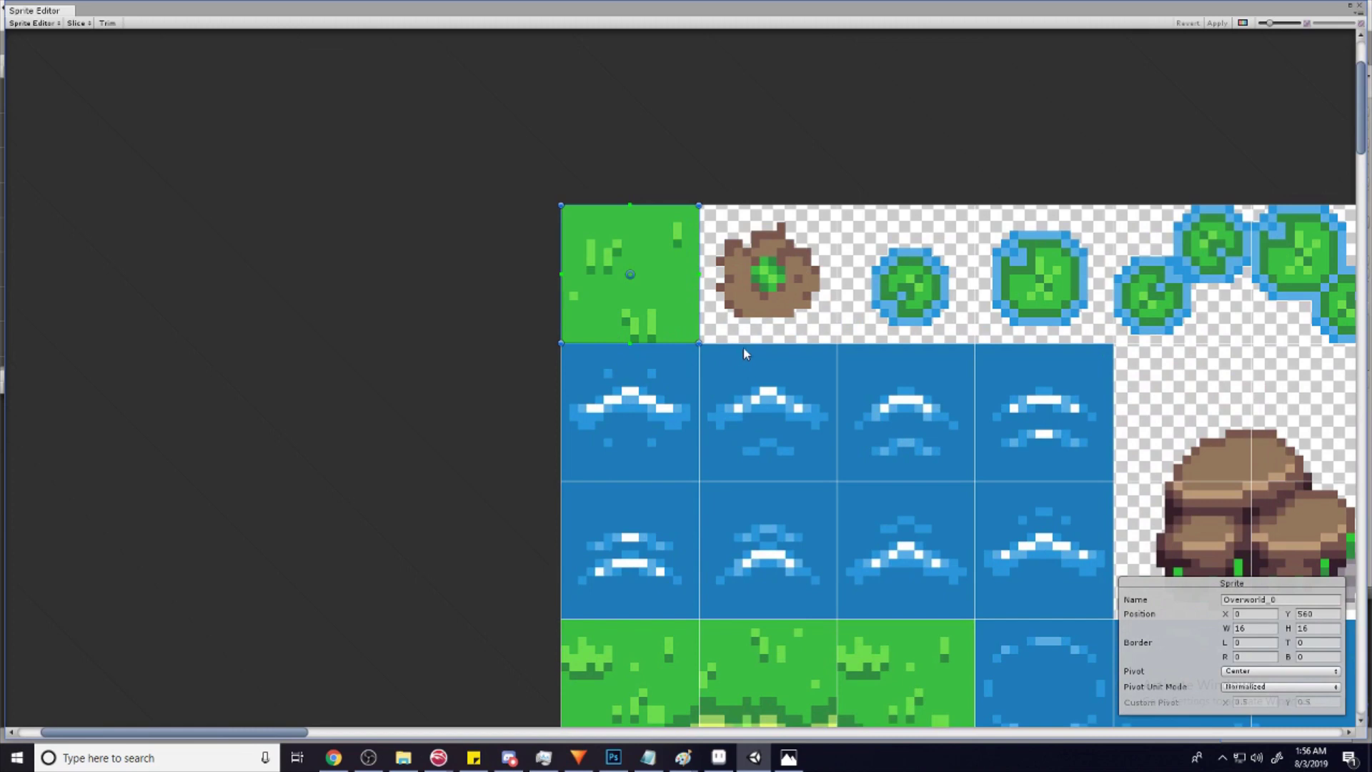
scroll(744, 368, "down", 2)
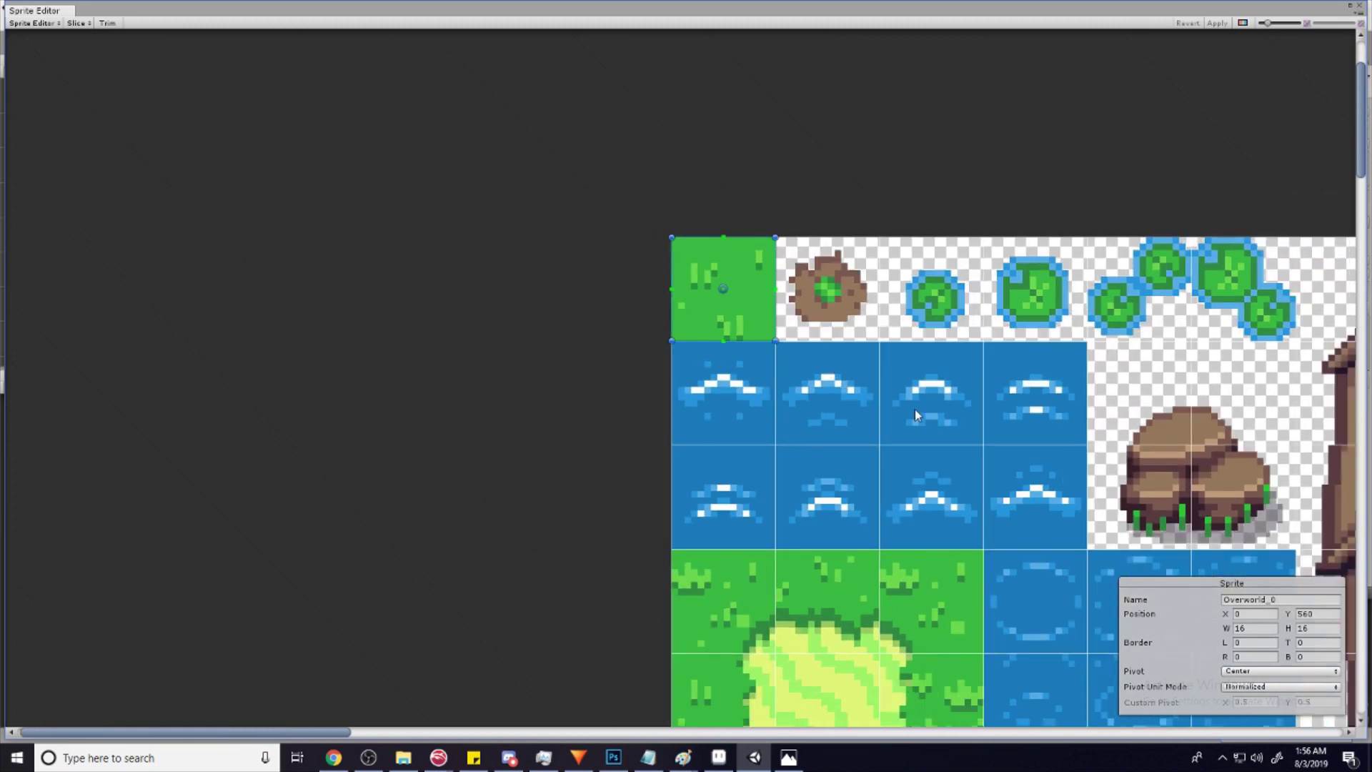
middle_click_drag(953, 422, 922, 427)
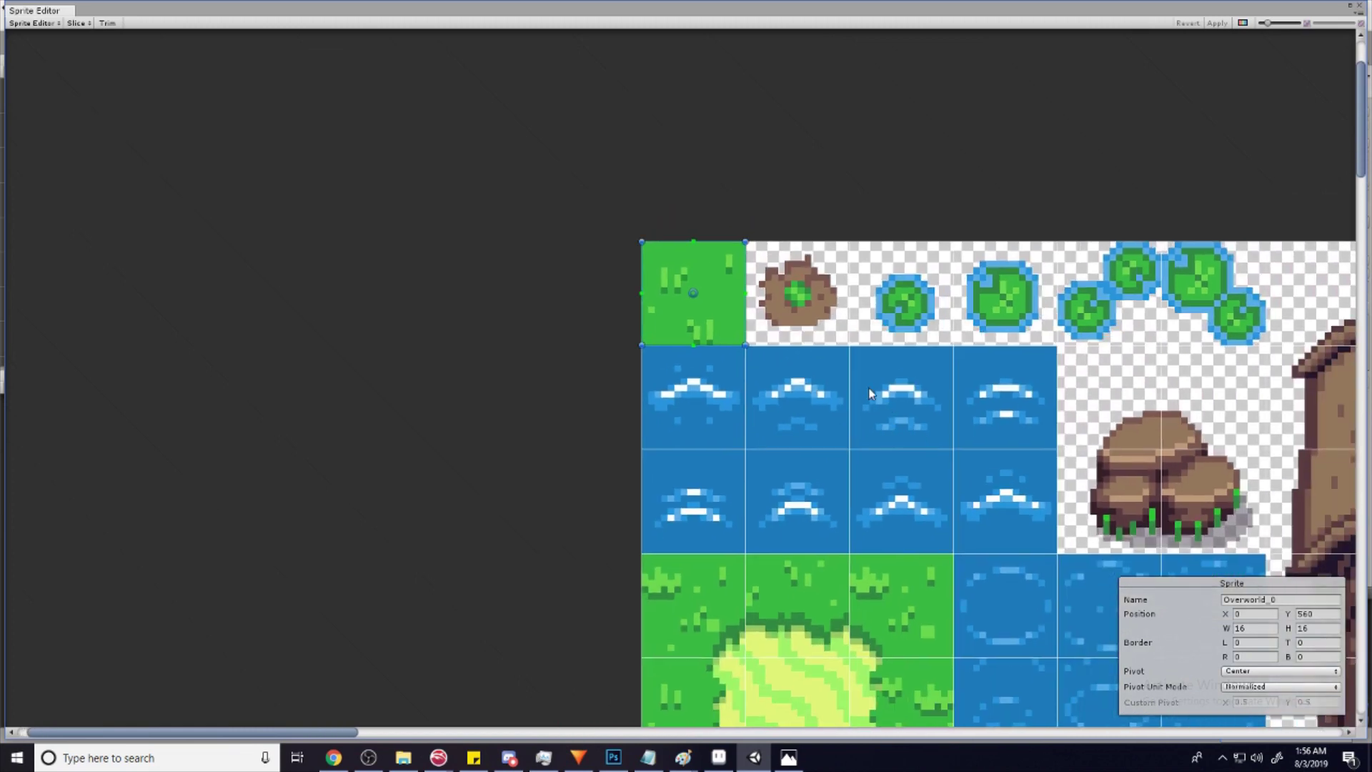
left_click(1358, 5)
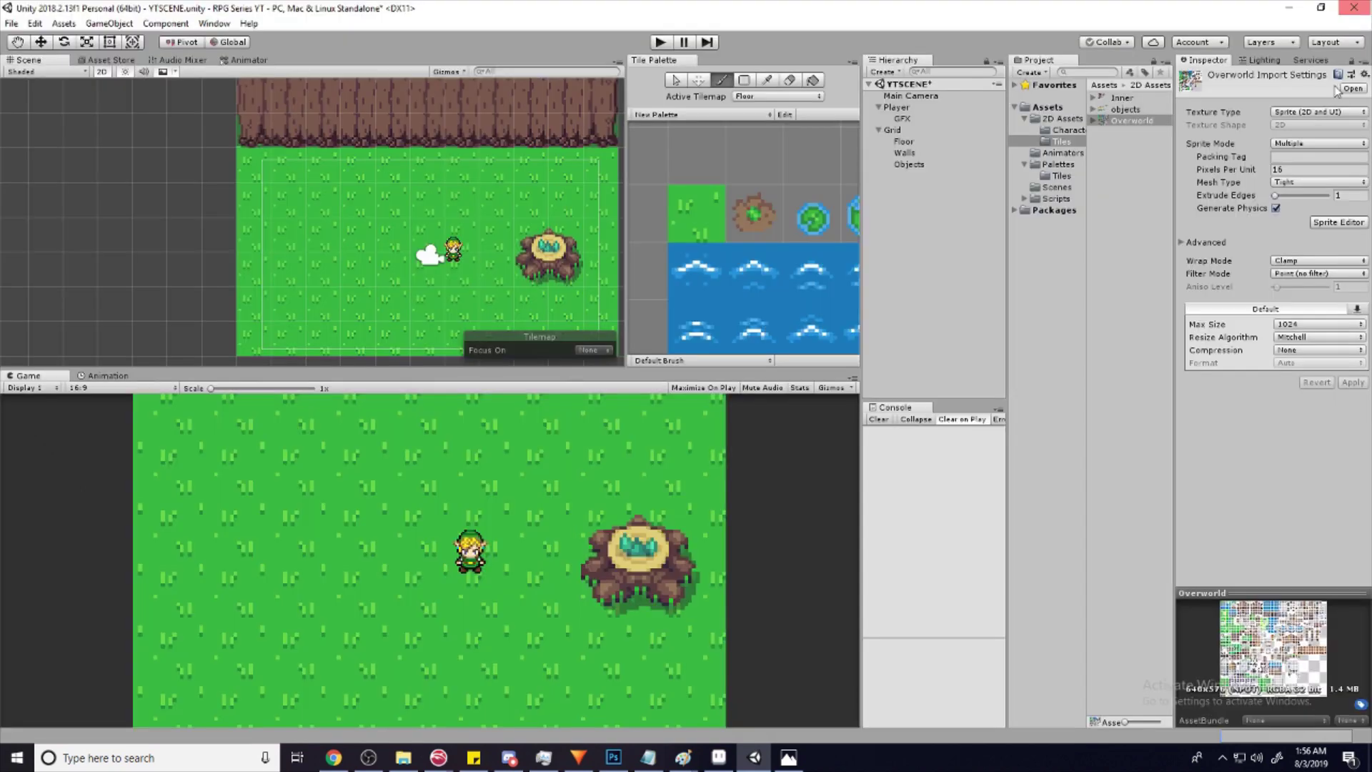
- Compare Overworld's Pixels Per Unit setting with the grass sprite's size in the Sprite Editor, and close the editor
left_click(1296, 170)
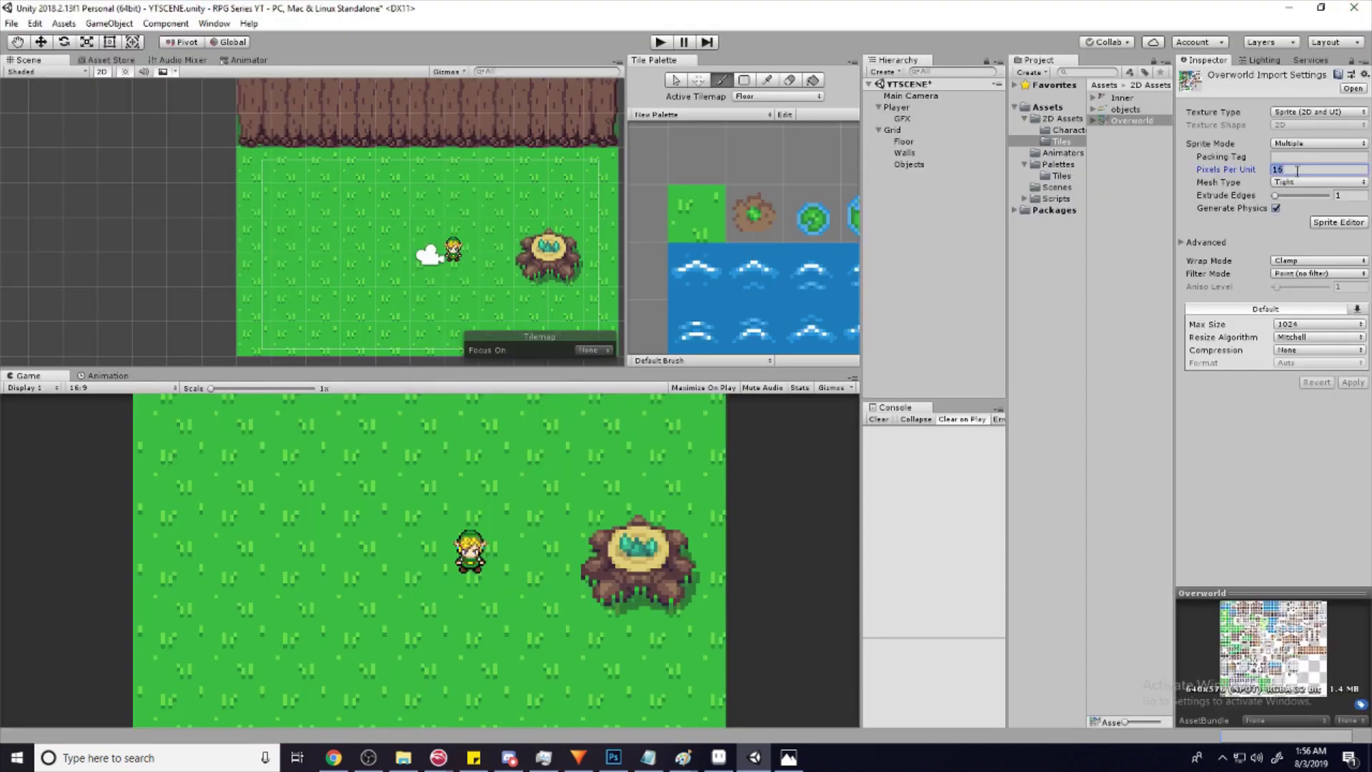
left_click(1338, 222)
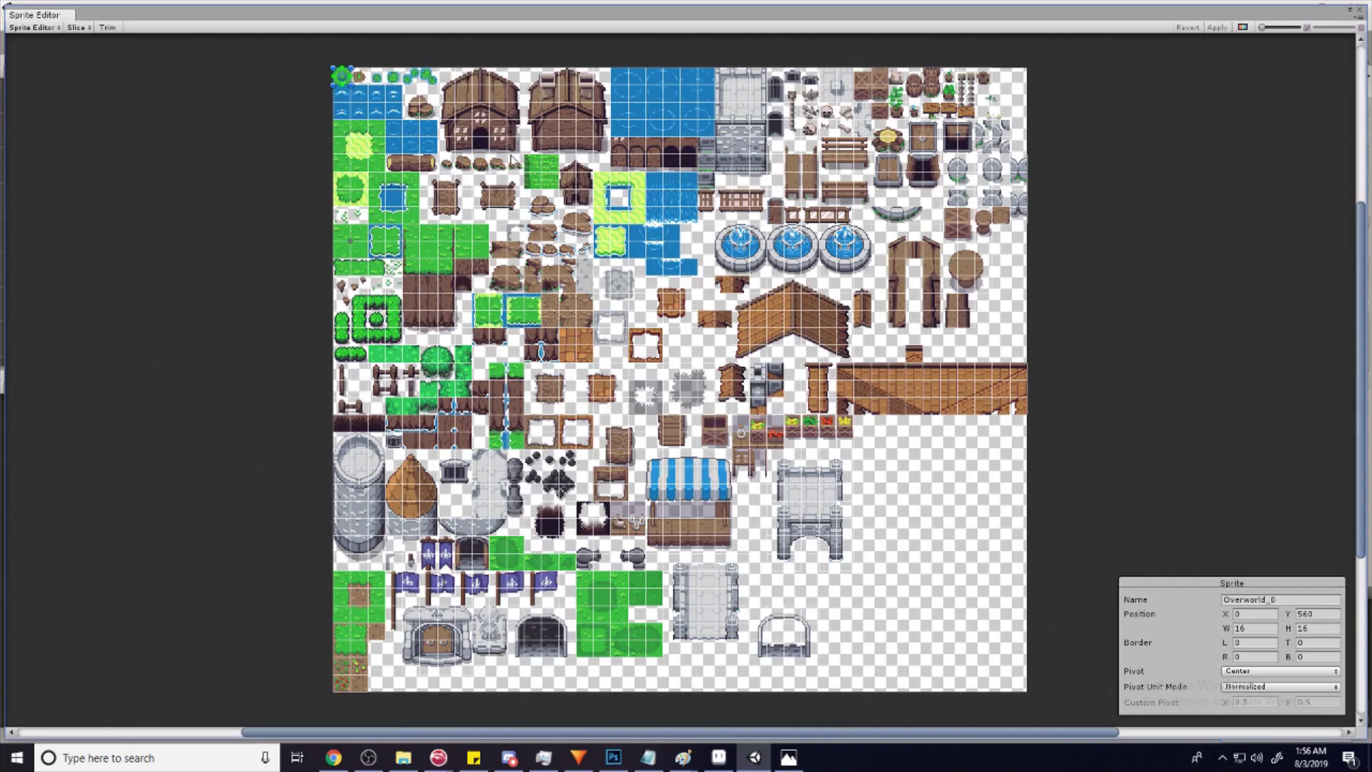
scroll(630, 435, "up", 10)
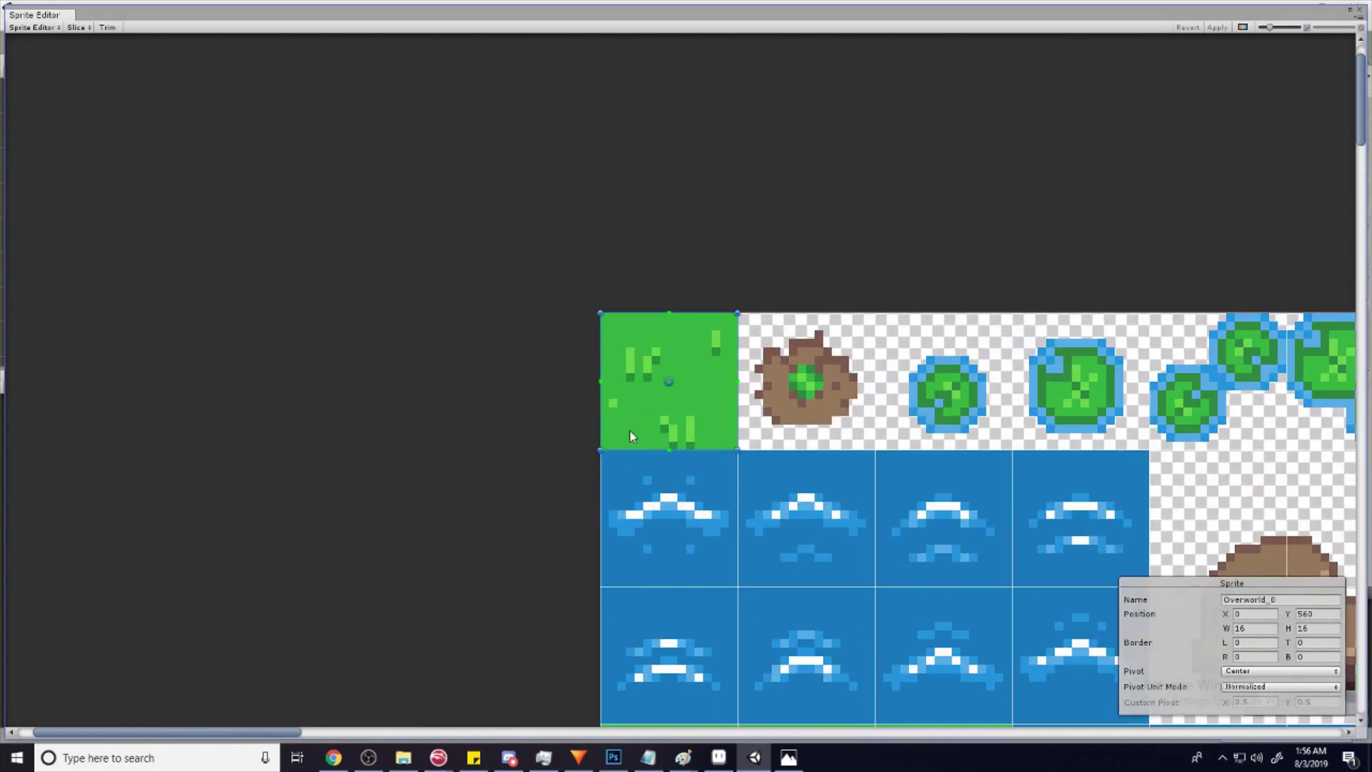
left_click(1357, 10)
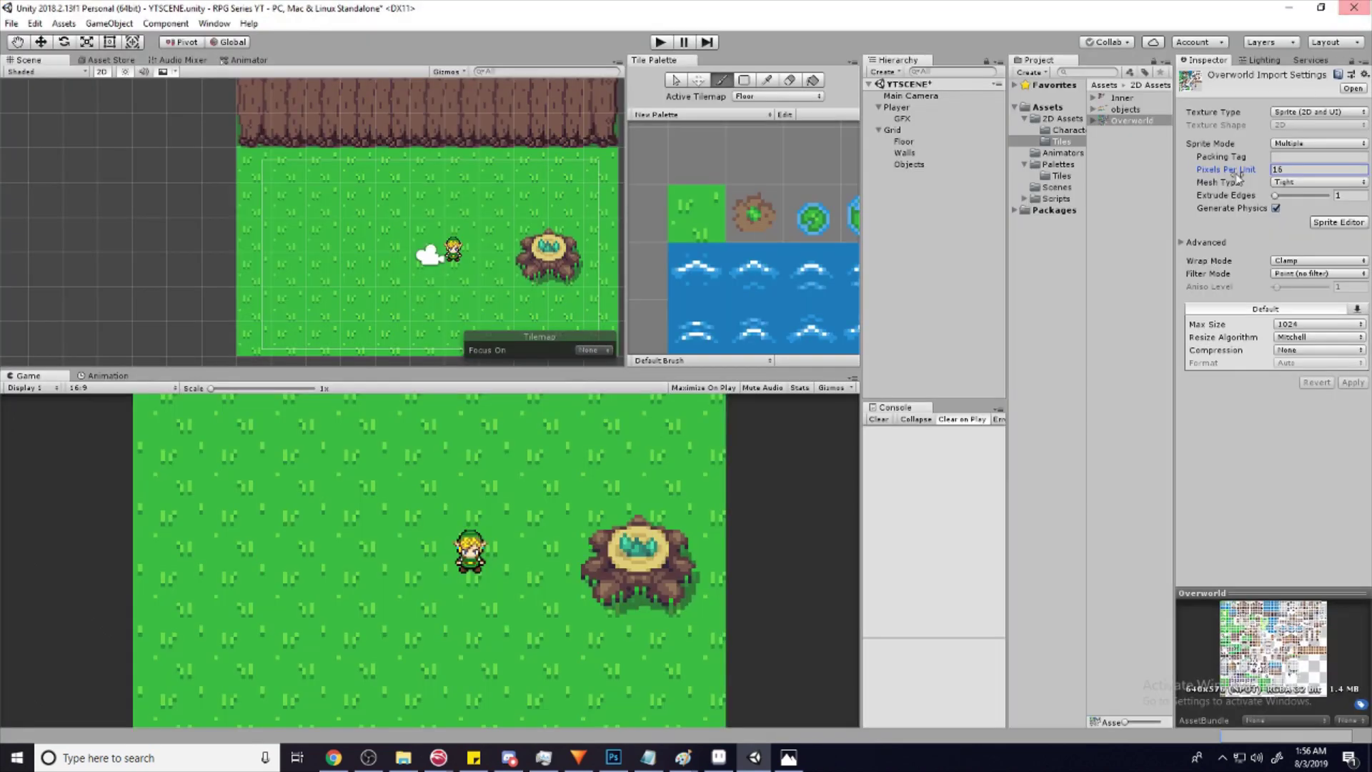
scroll(715, 214, "down", 5)
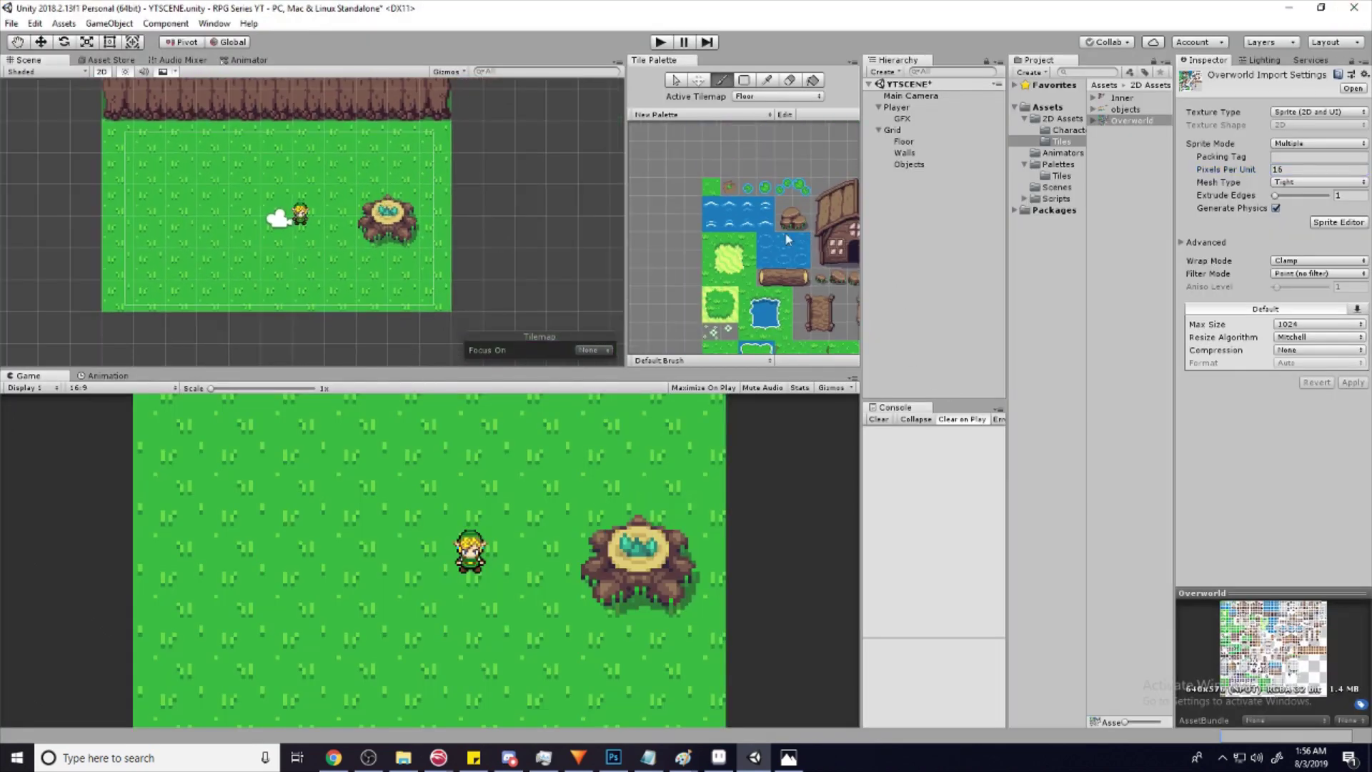
middle_click_drag(780, 269, 701, 238)
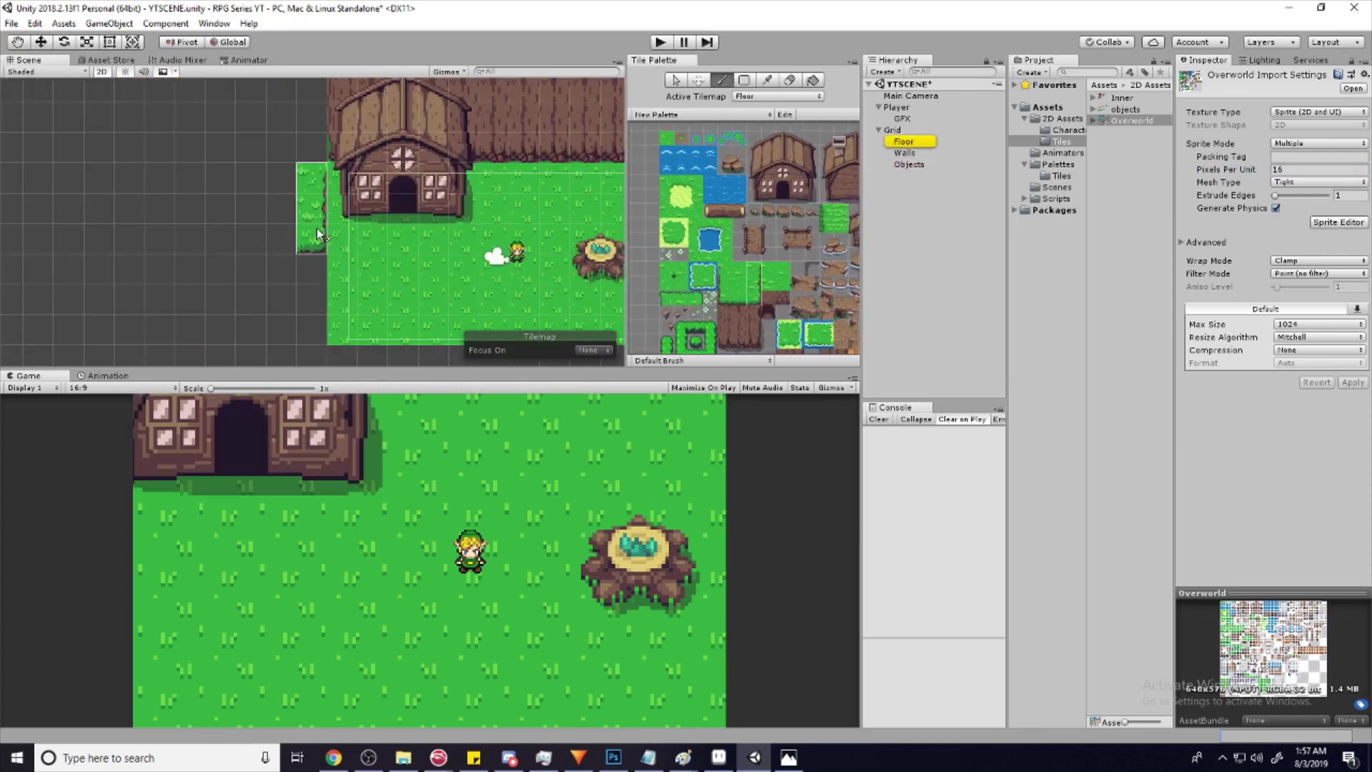
middle_click_drag(315, 228, 417, 133)
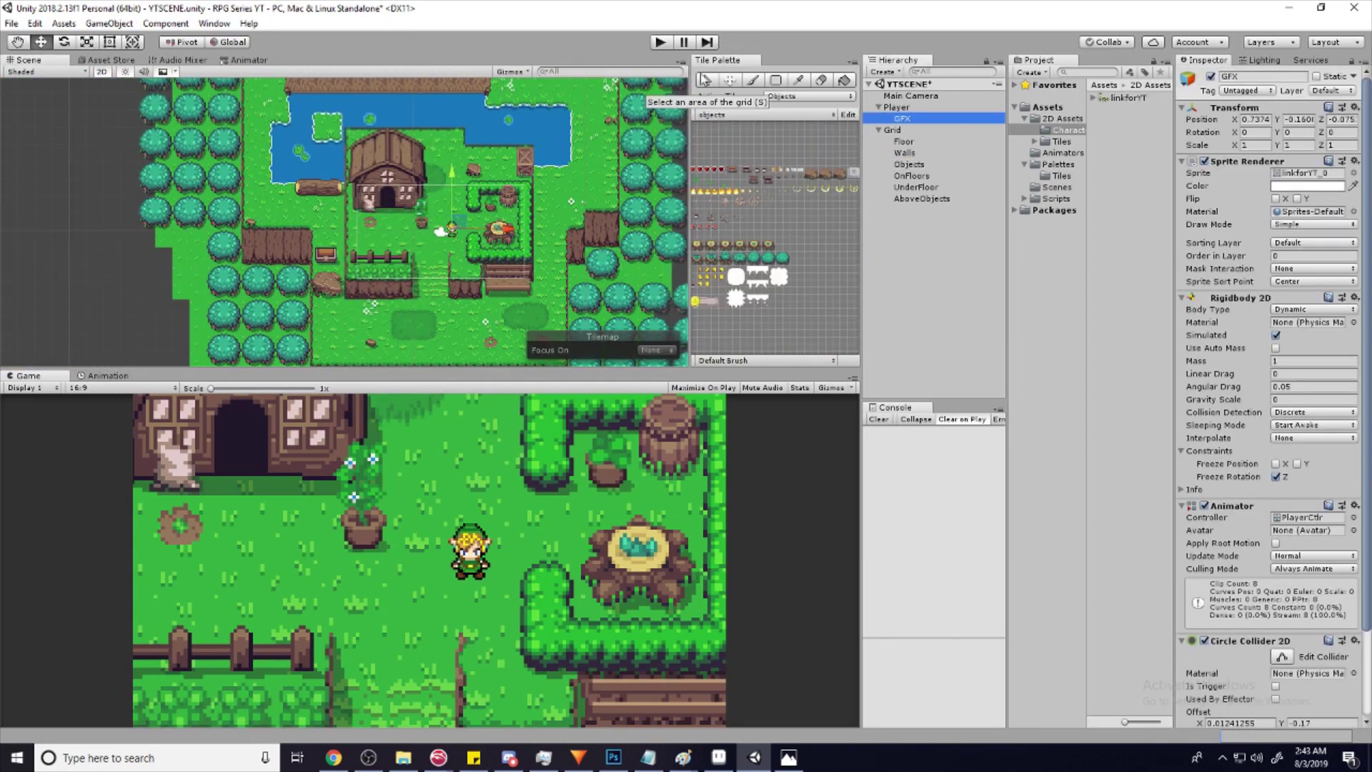
- Play-test the decorated map by walking the player around the yard in front of the house, and end play mode
left_click(661, 44)
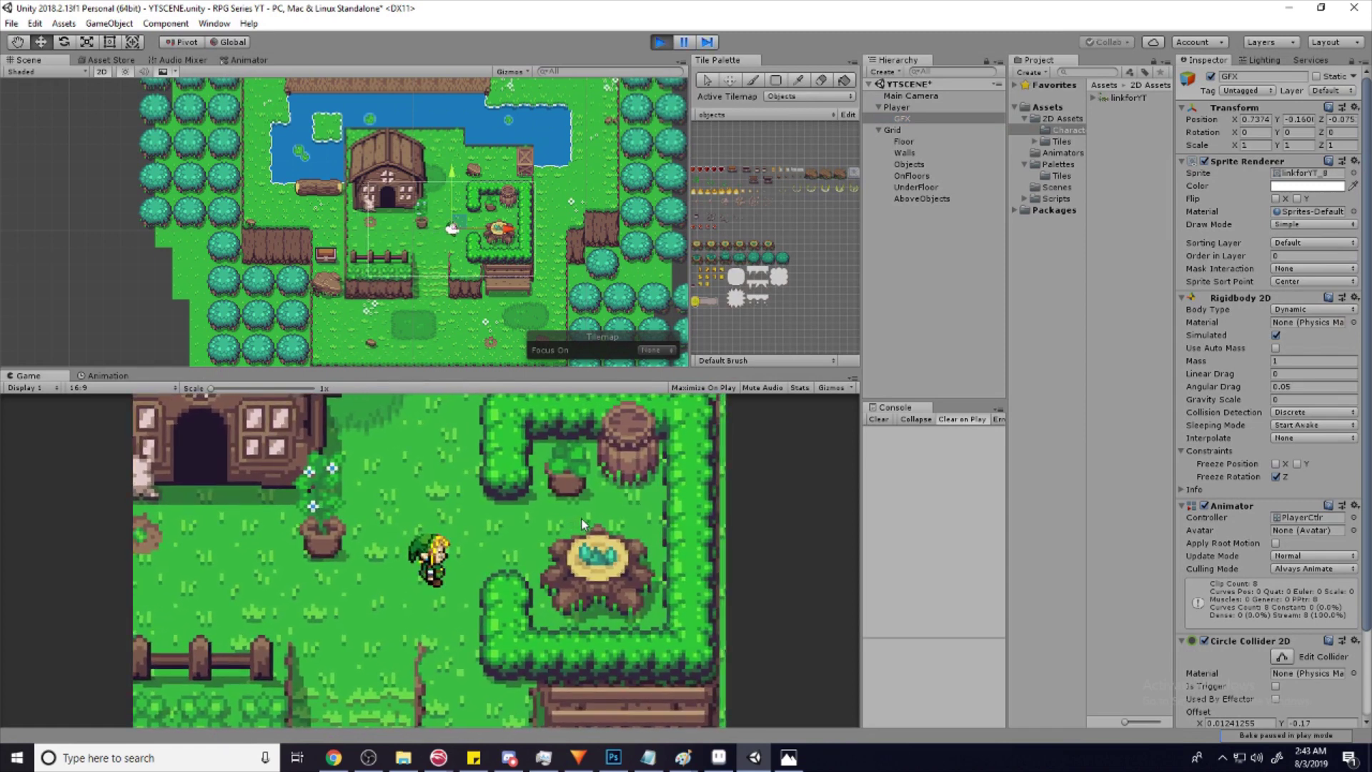
key("Left")
key("Up")
key("Left")
key("Down")
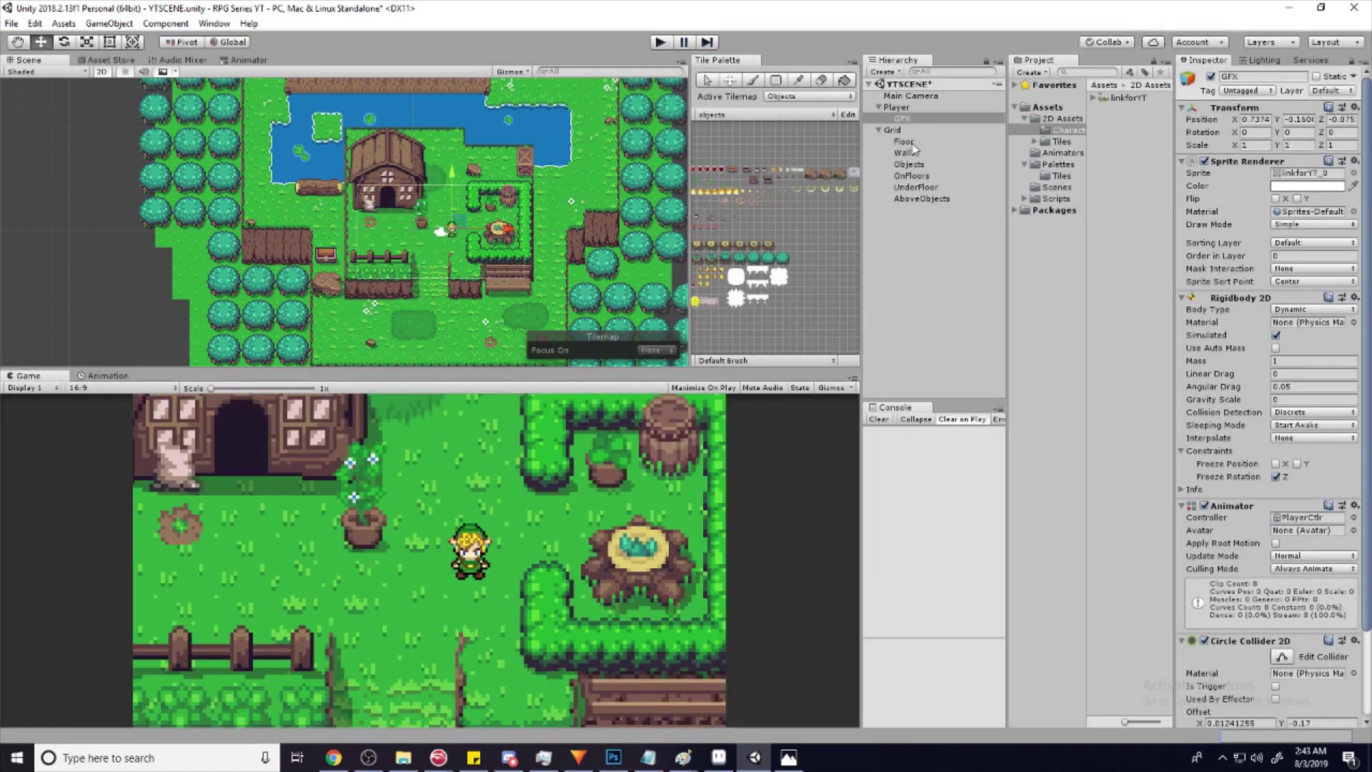
- Add a sorting layer named PlayerLayer and assign it to the Sprite Renderer of the player's GFX object
double_click(908, 119)
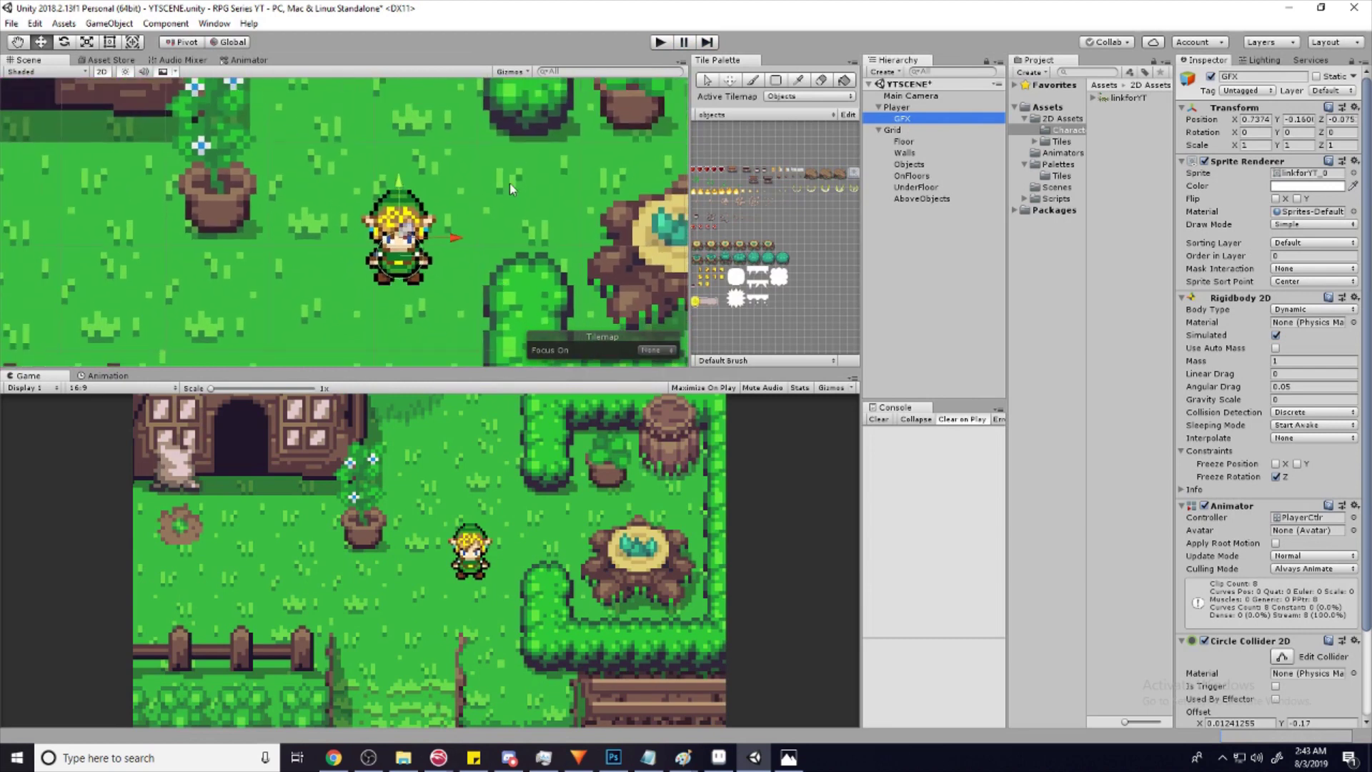
middle_click_drag(389, 254, 461, 236)
scroll(458, 236, "down", 7)
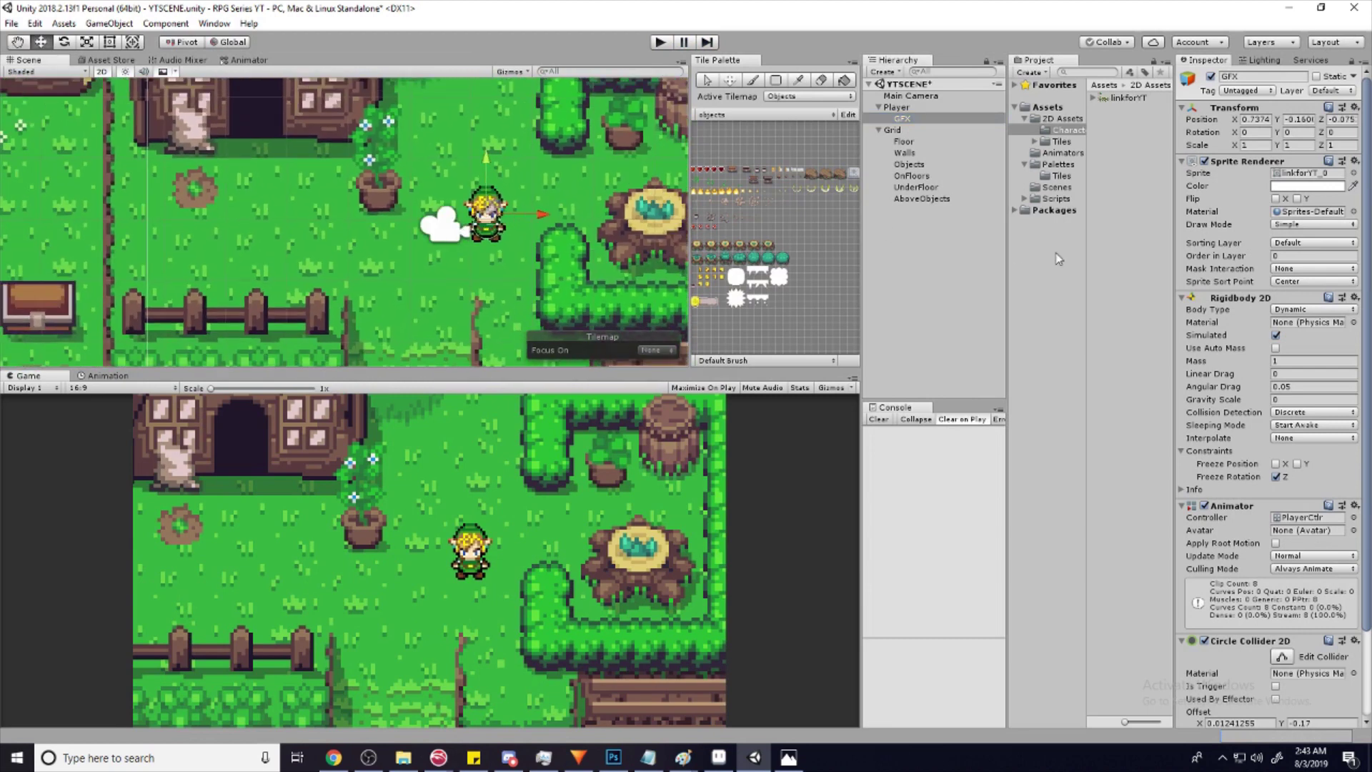
left_click(1220, 300)
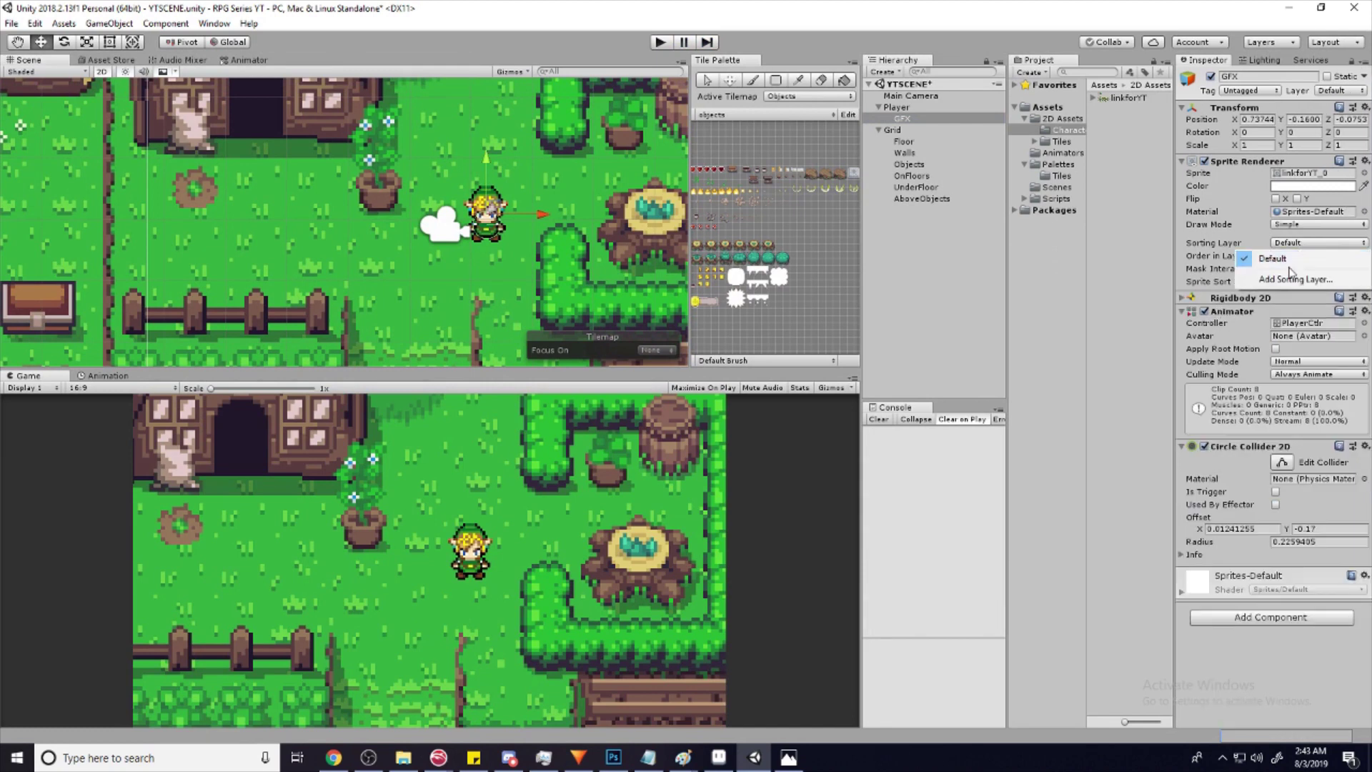
left_click(1284, 280)
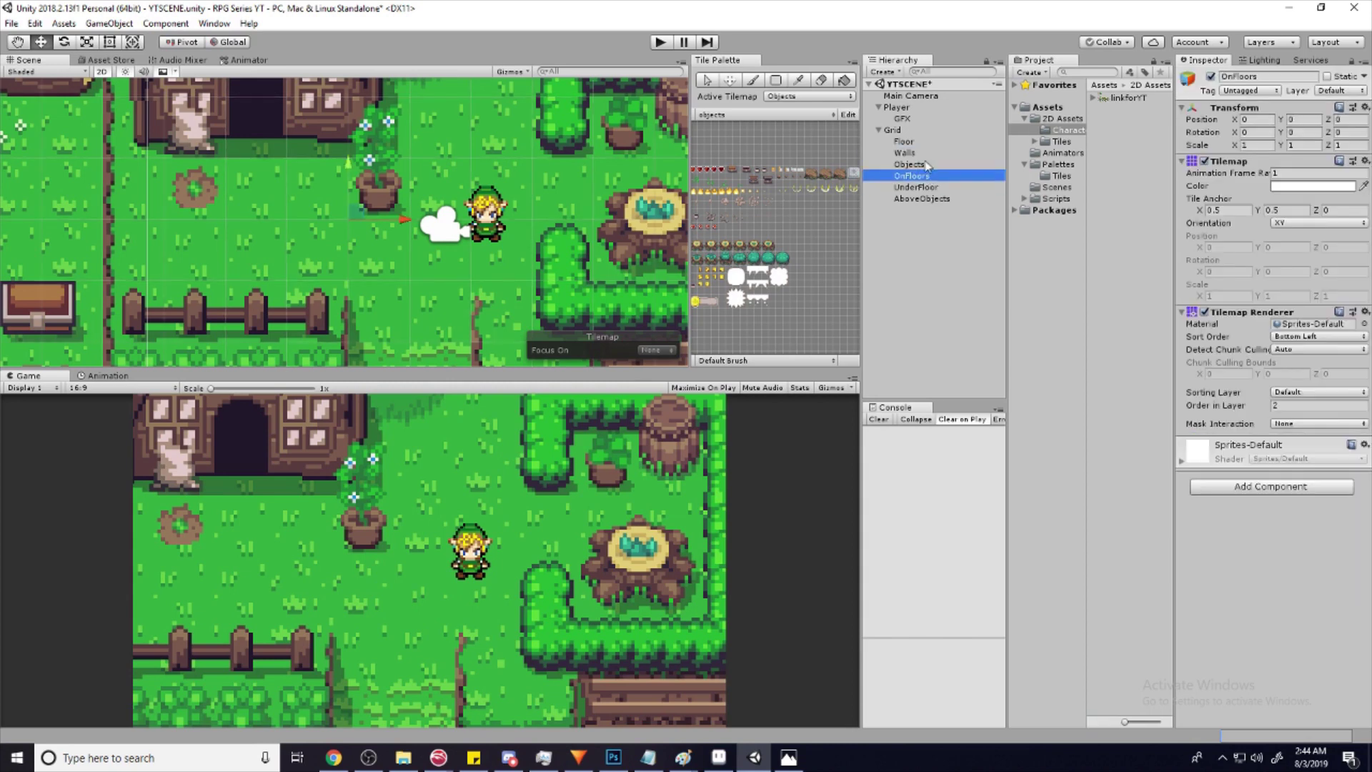
left_click(904, 119)
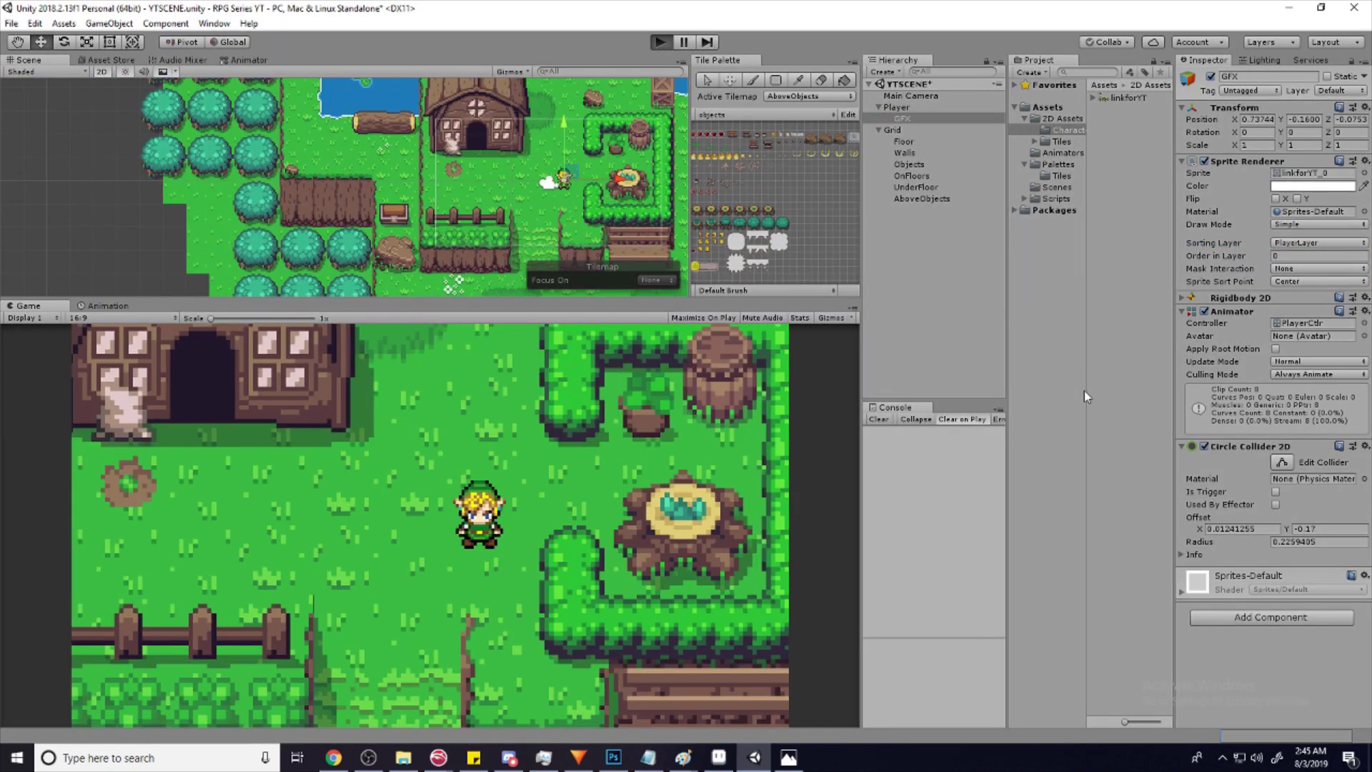
- Play-test the layering by walking the player past the house and fence, down the grassy slope and along the foot of the cliff
key("d")
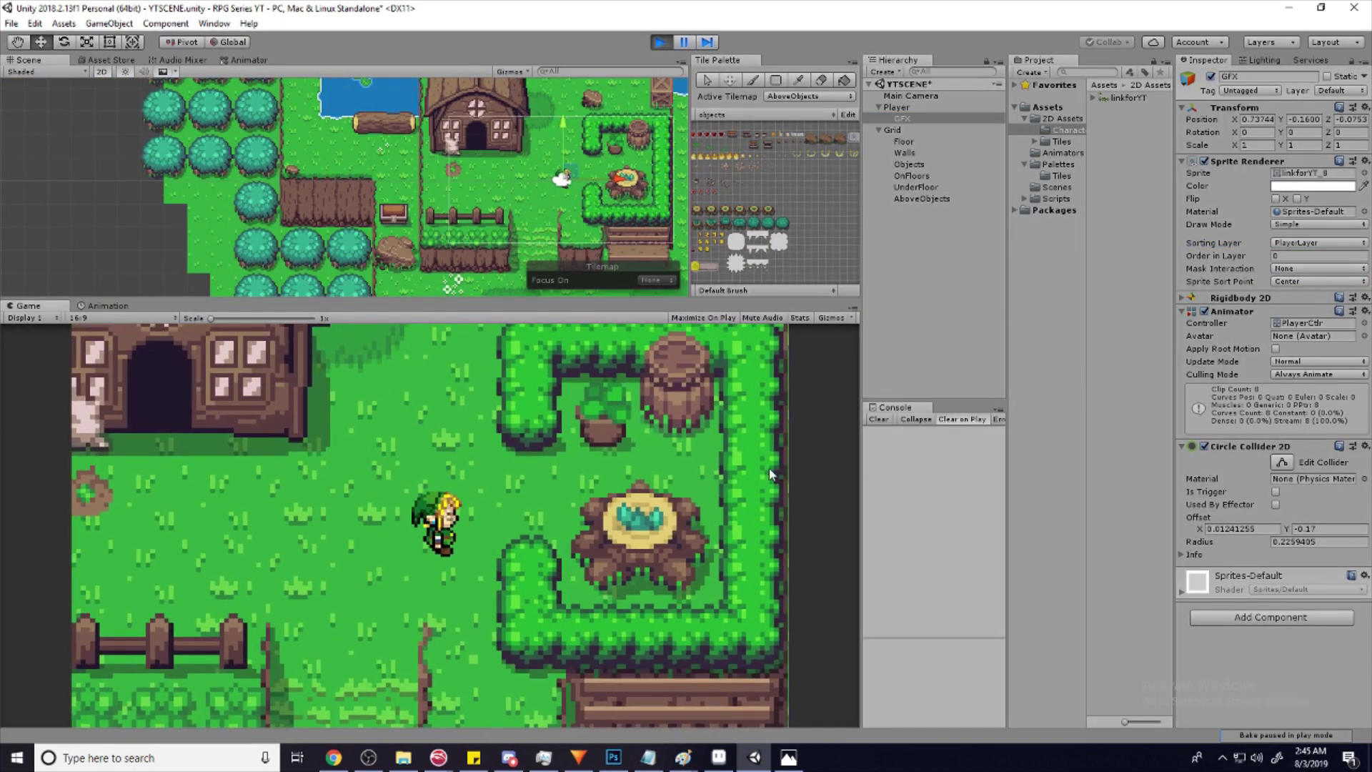
key("Left")
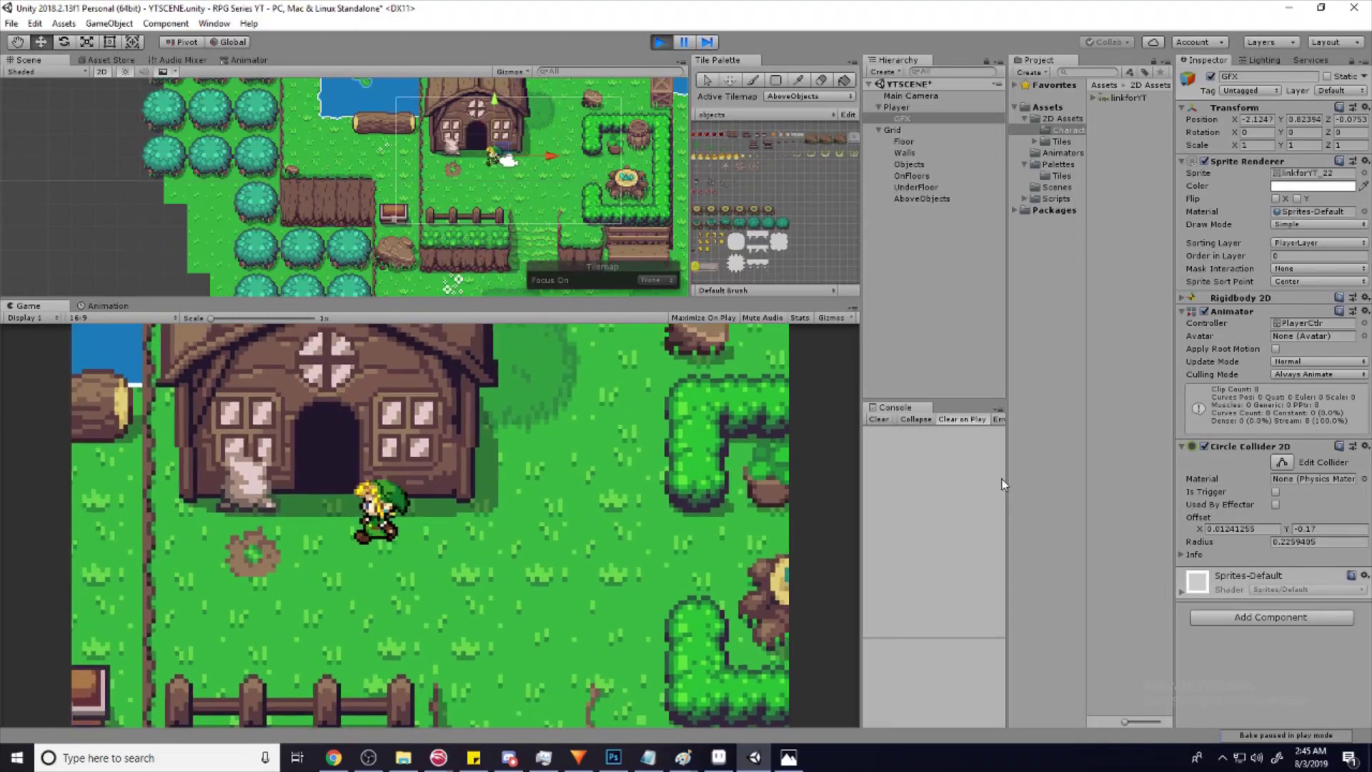
key("Down")
key("Right")
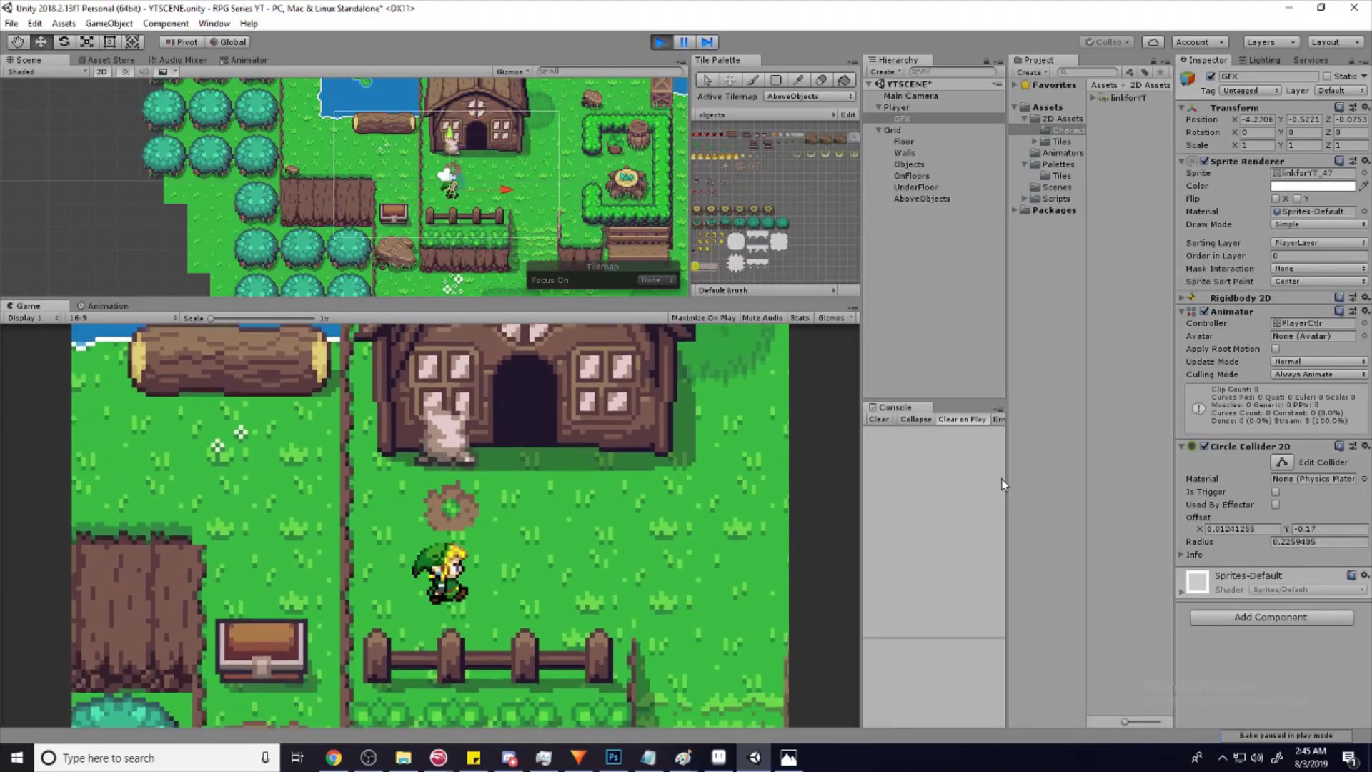
key("Down")
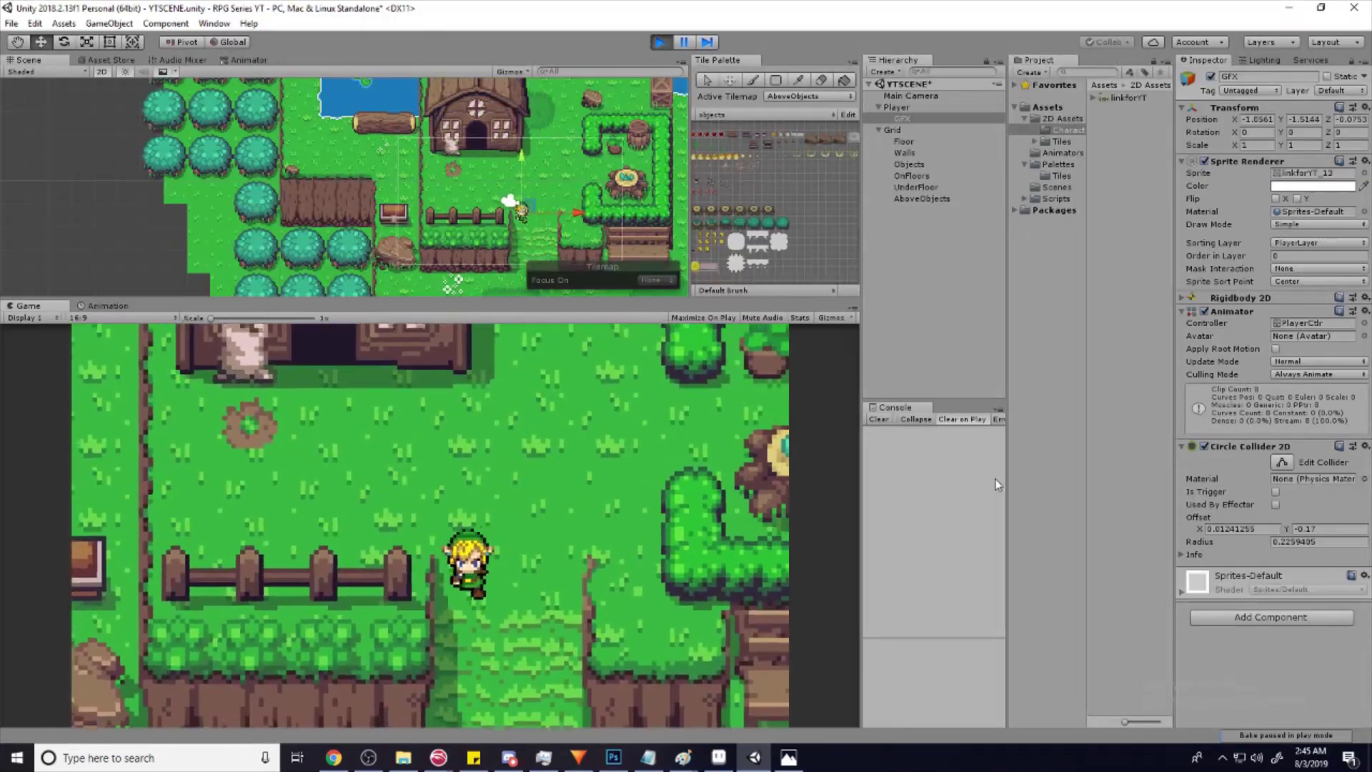
key("Left")
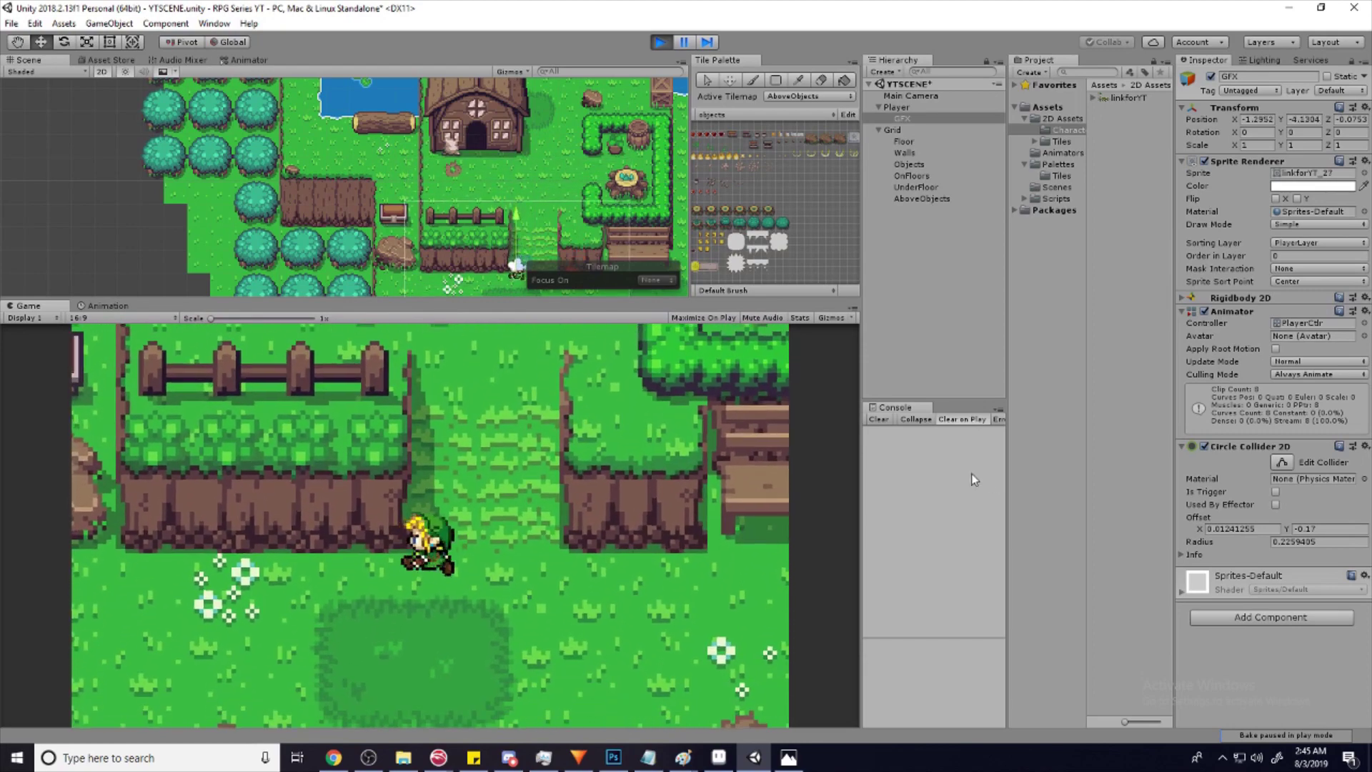
key("Down")
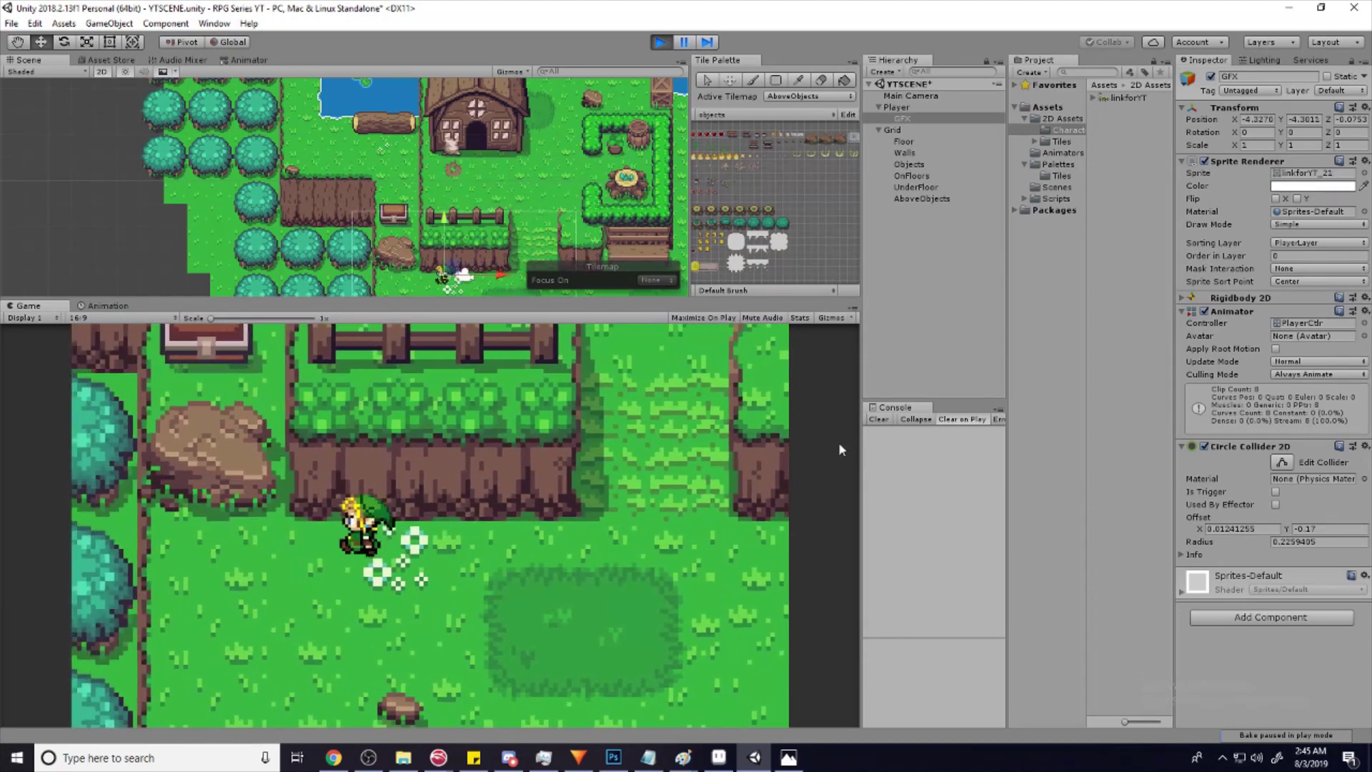
- Play-test the lower meadow by walking the player across the dark grass patches and past the large wooden bench
key("Right")
key("Right")
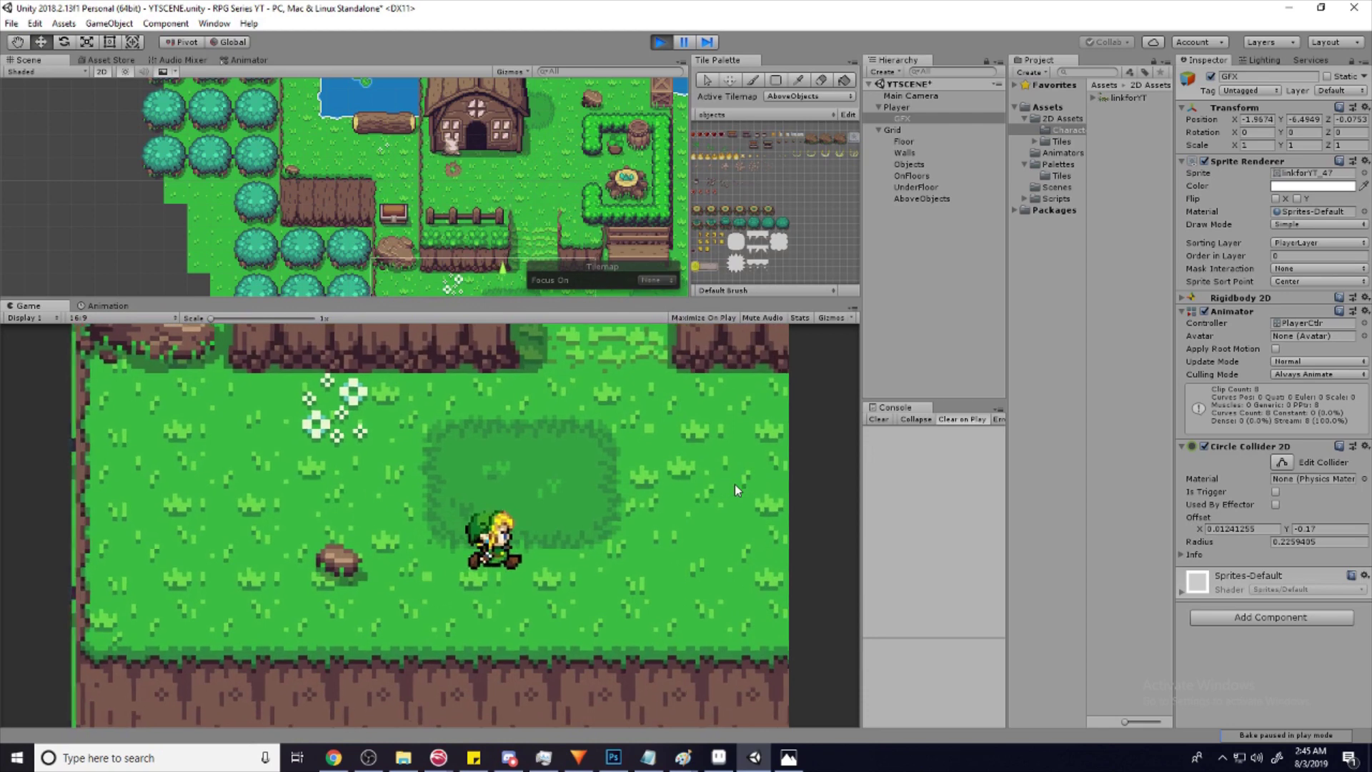
key("Up")
key("Right")
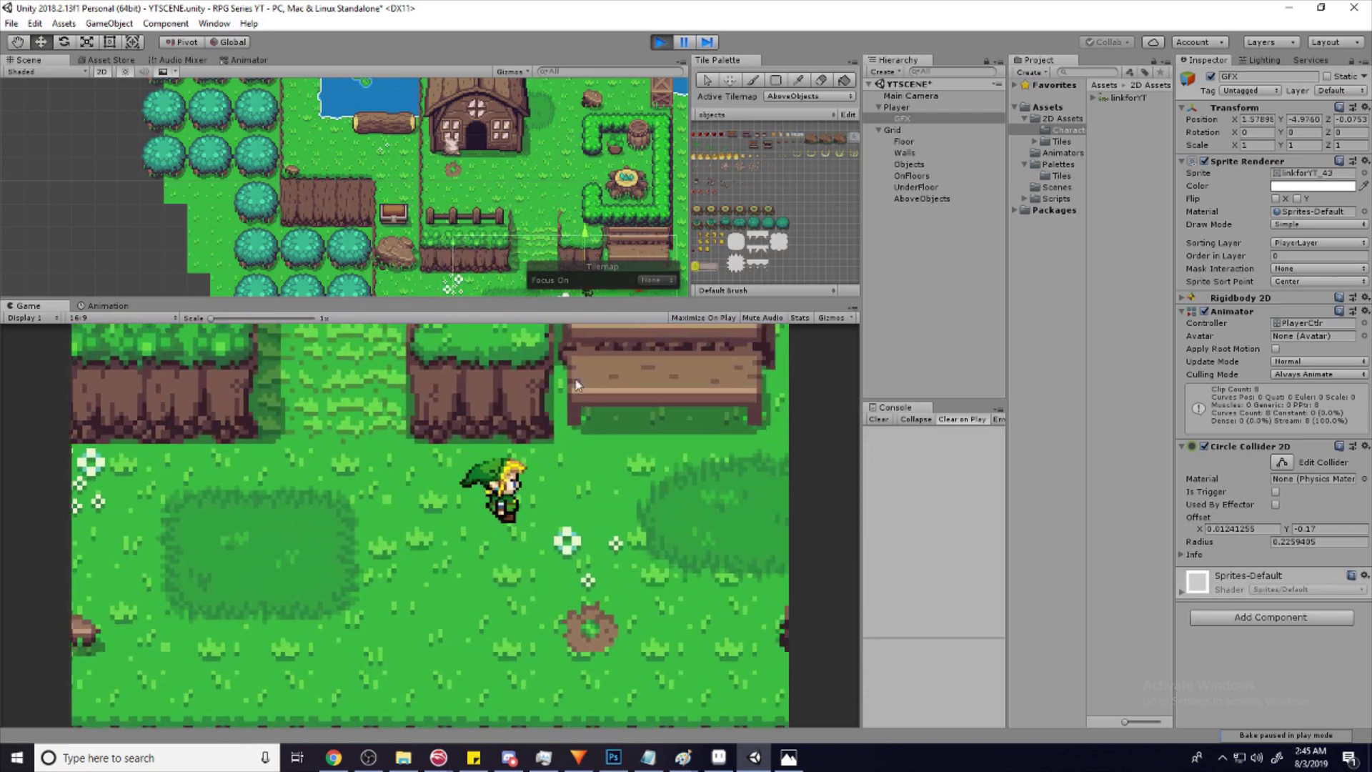
key("Up")
- Walk the player north between the hedge garden and the cliff, past the crate and along the pond's east bank
key("Right")
key("Up")
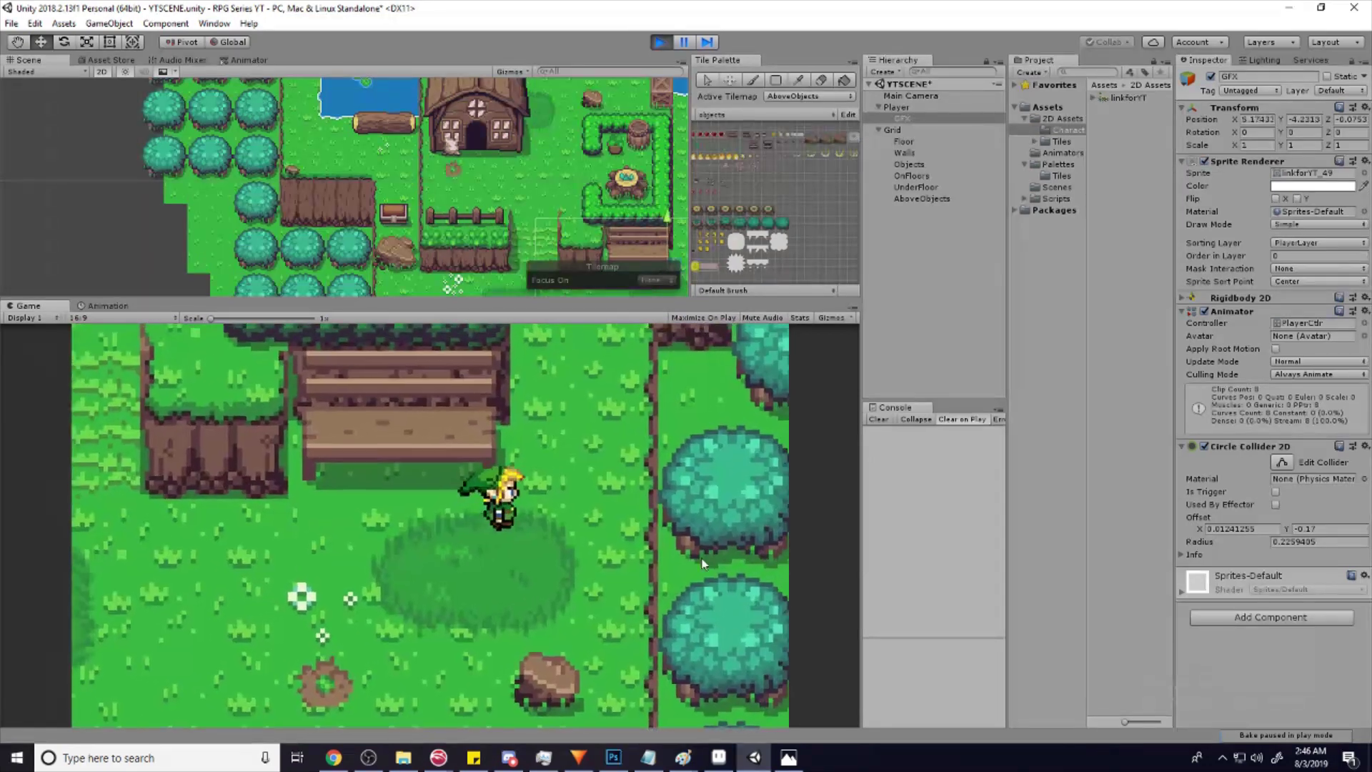
key("Right")
key("Up")
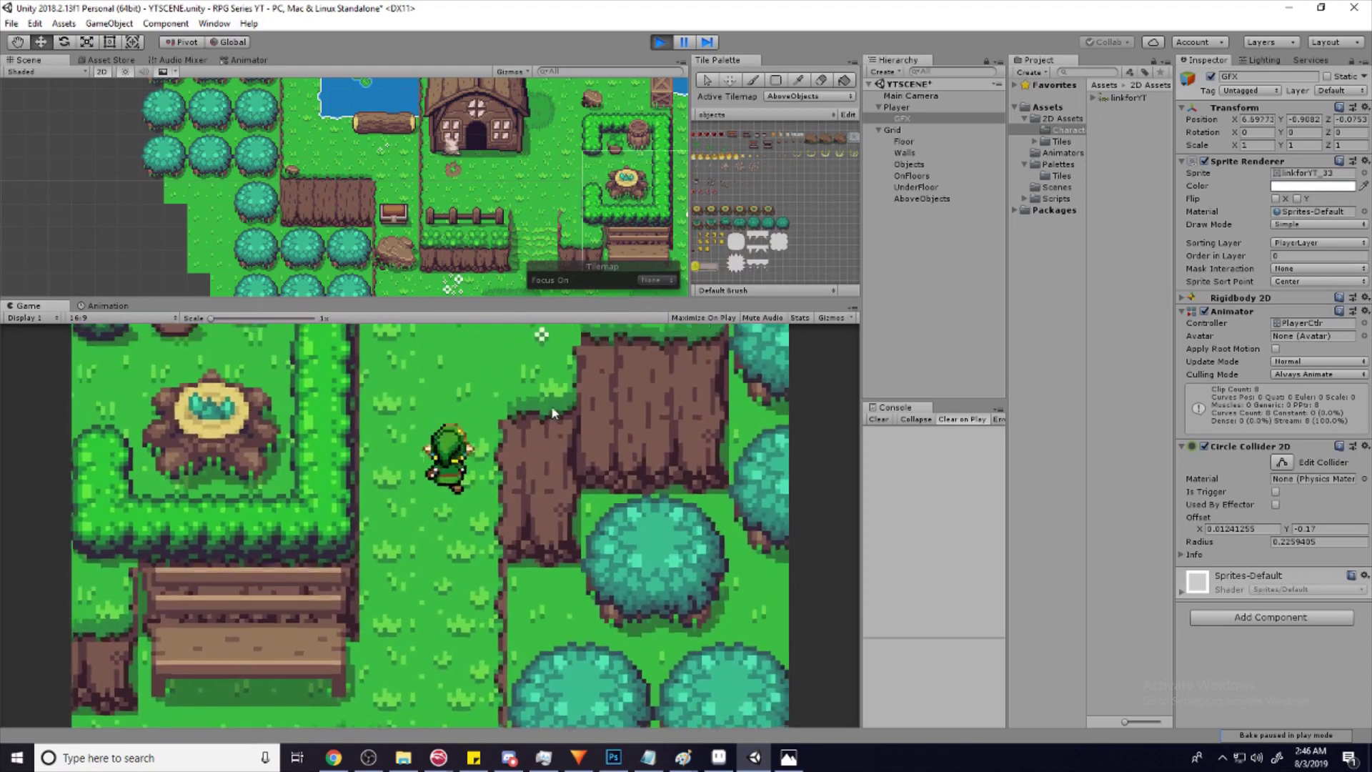
key("Up")
key("Right")
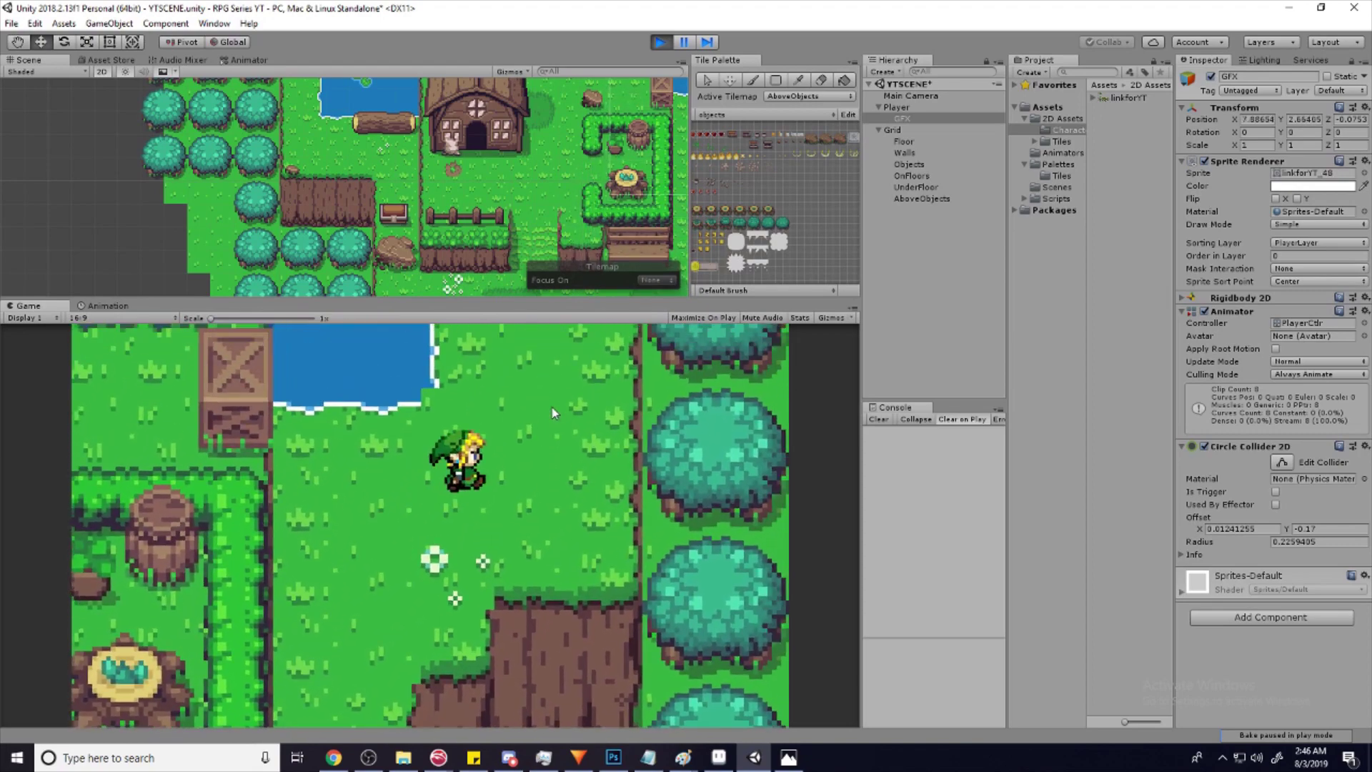
key("Up")
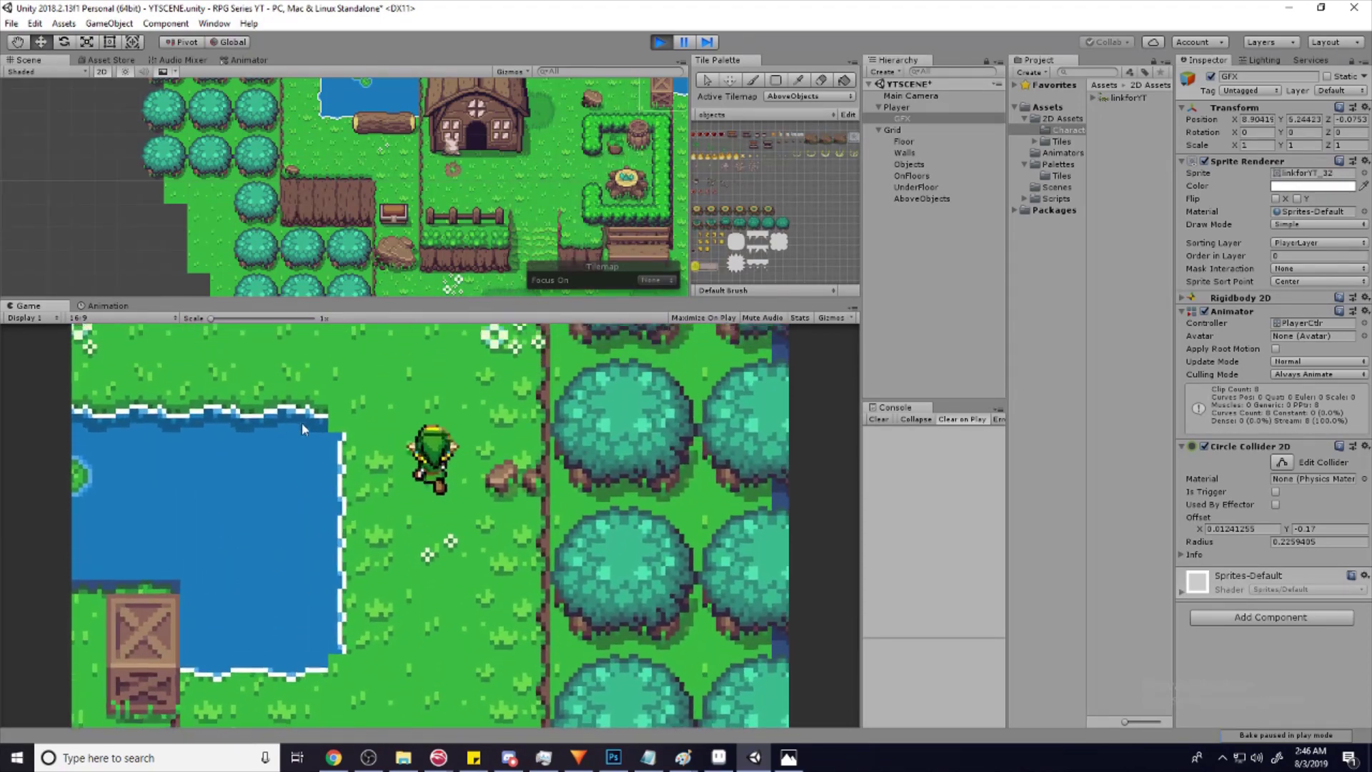
- Test the bridge by walking the player west below the trees and across it in front of the waterfall
key("Left")
key("Left")
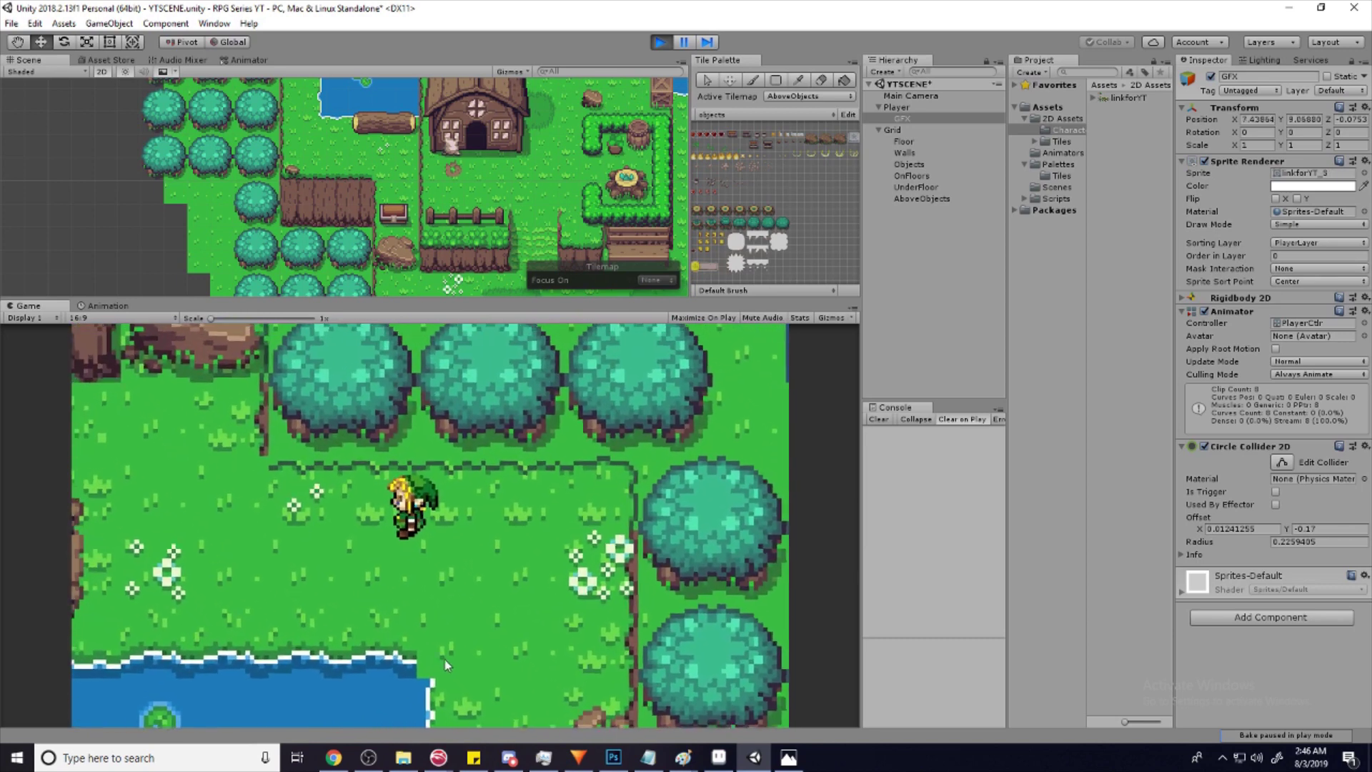
key("Left")
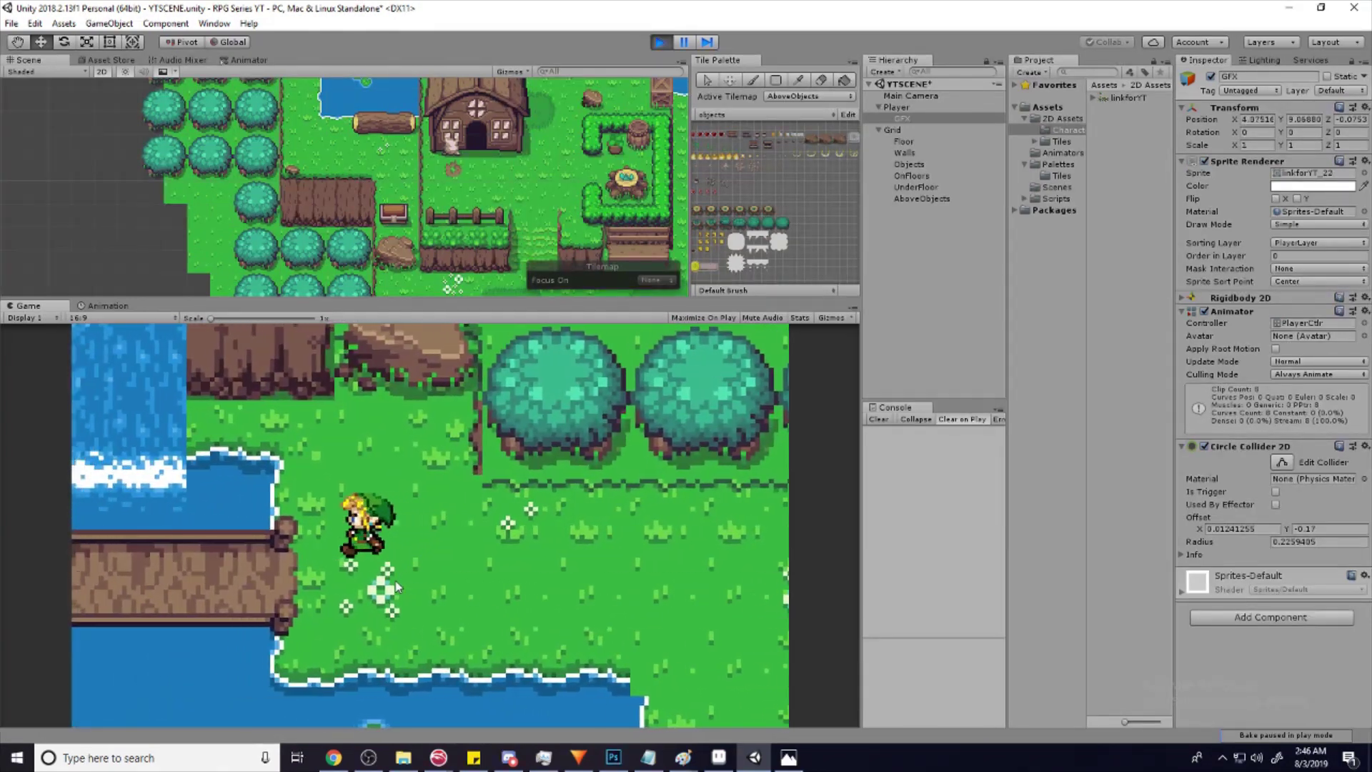
key("Left")
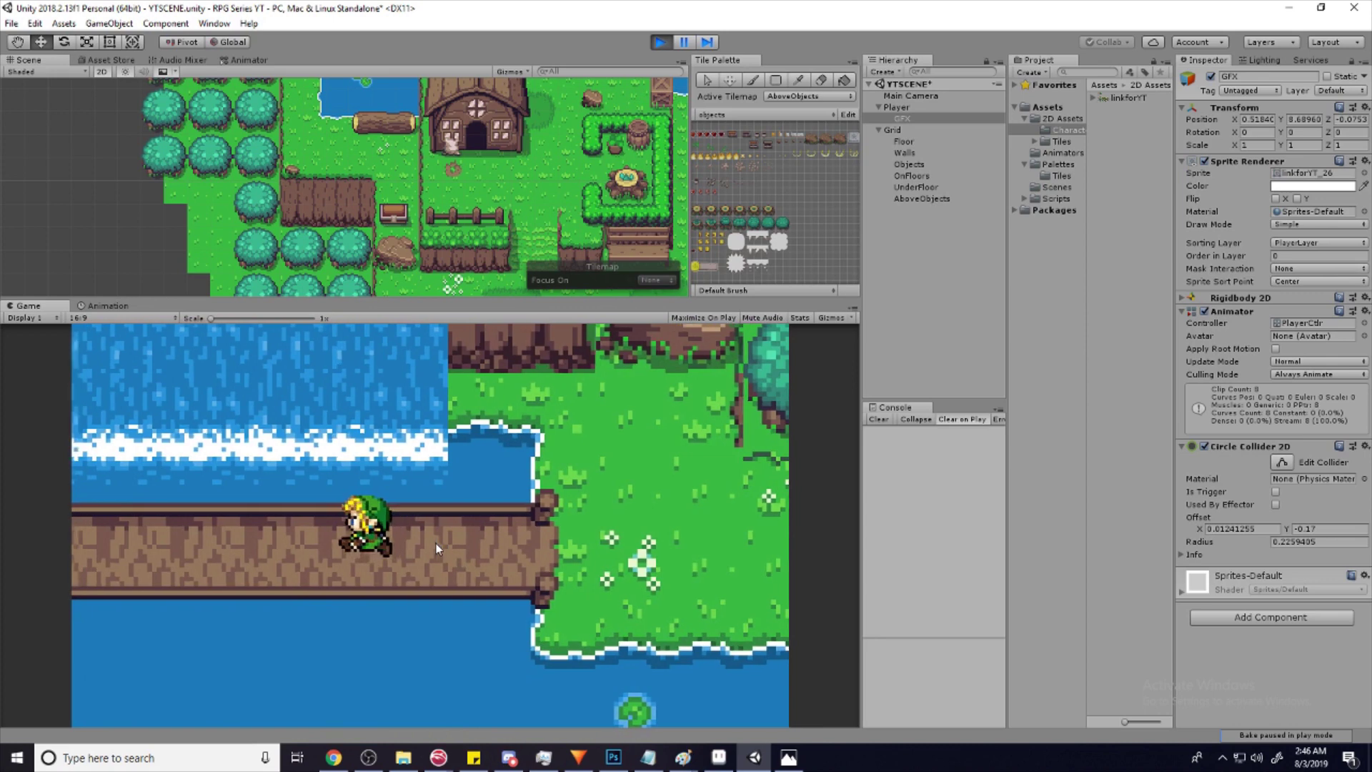
key("Left")
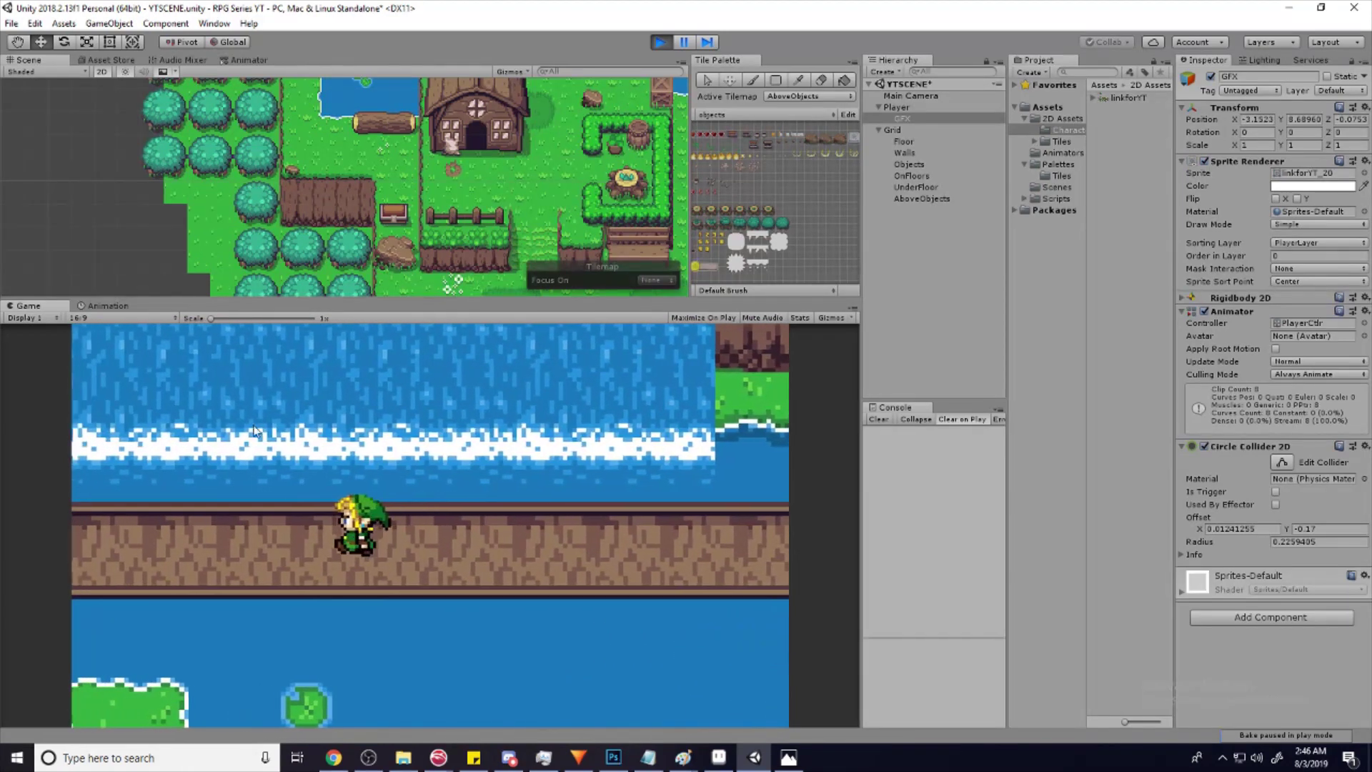
key("Left")
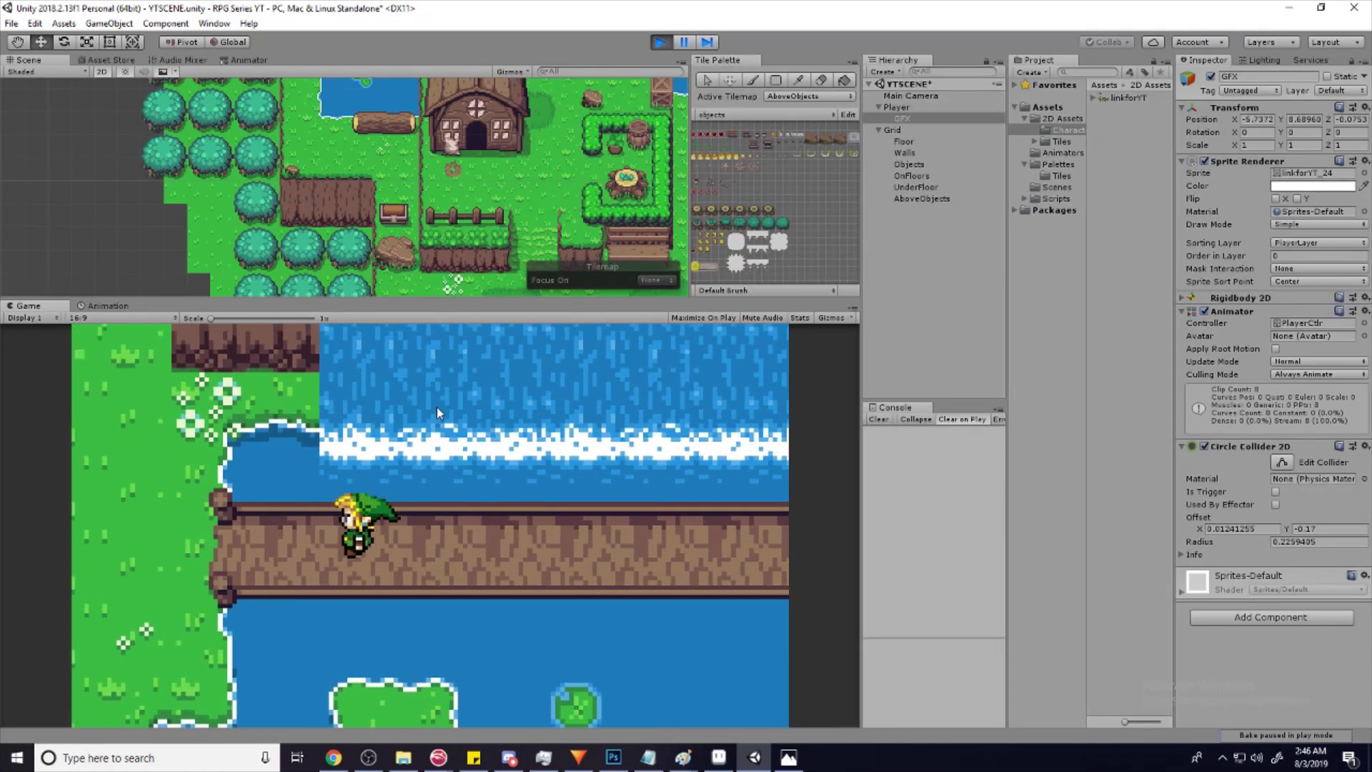
key("Left")
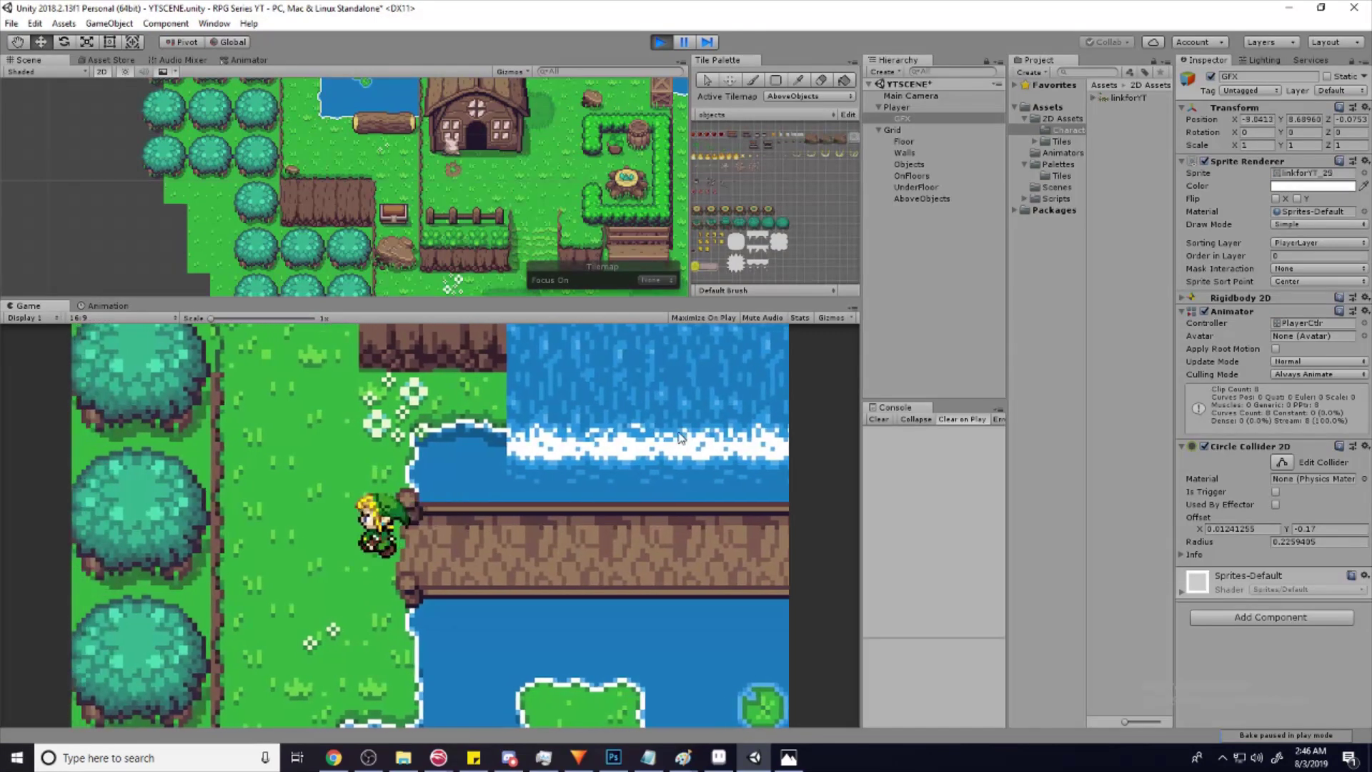
- Walk the player south along the pond's west bank to the chest, test contact from behind it, and head back toward the log
key("Down")
key("Down")
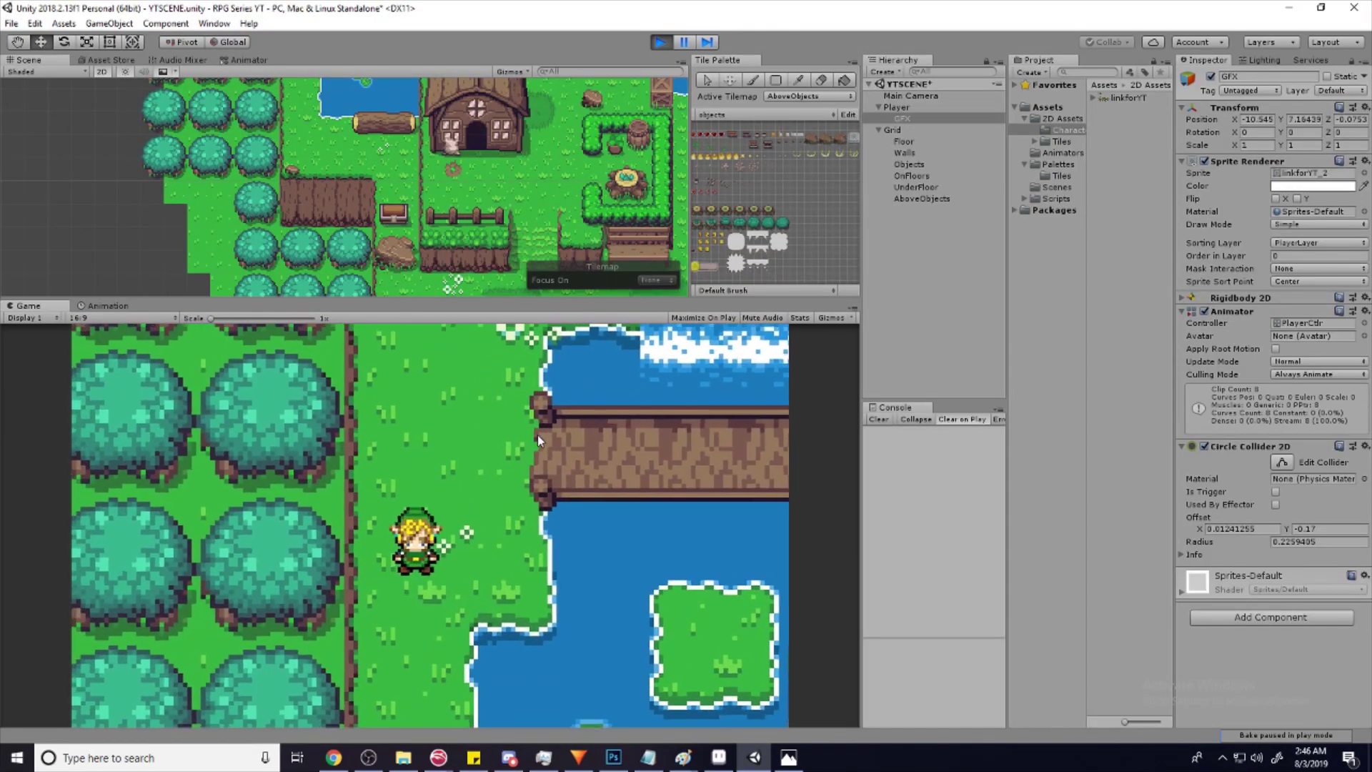
key("Down")
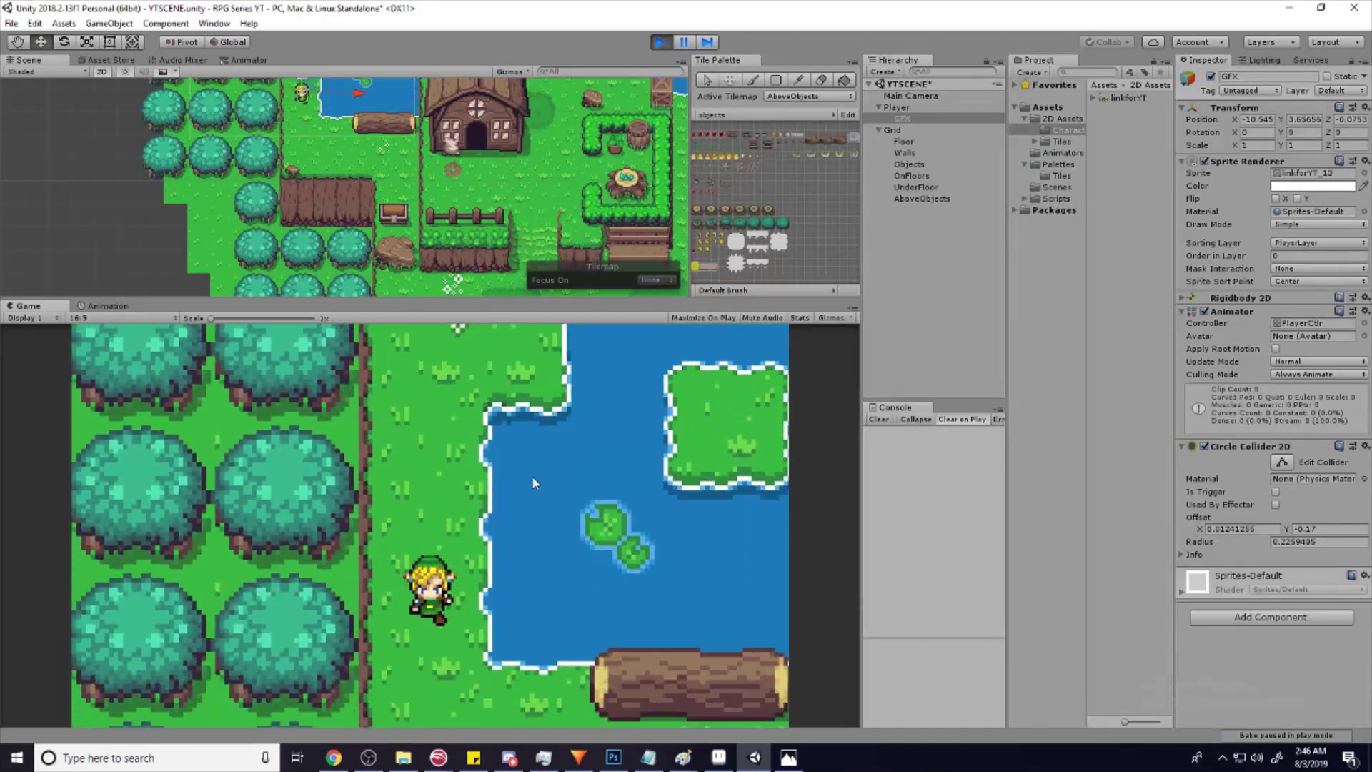
key("Right")
key("Down")
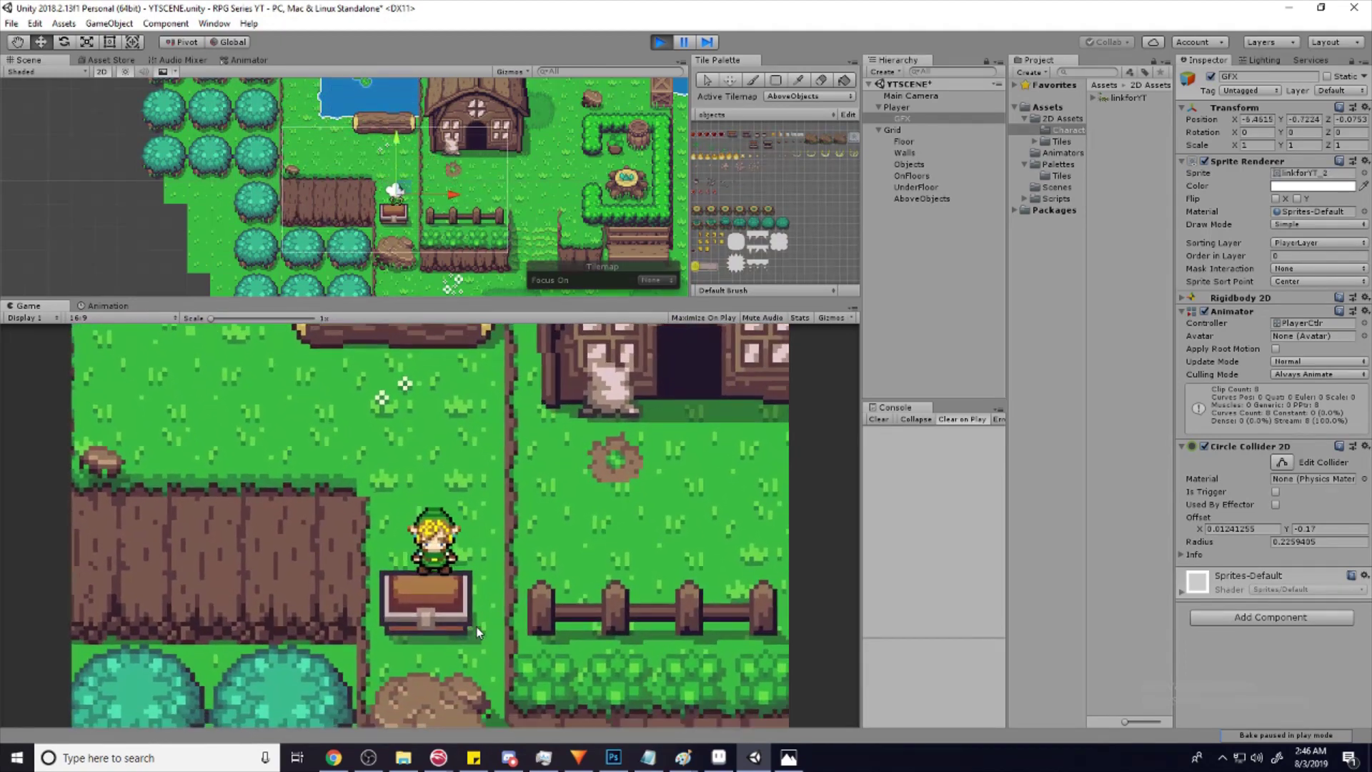
key("Up")
key("Left")
key("Up")
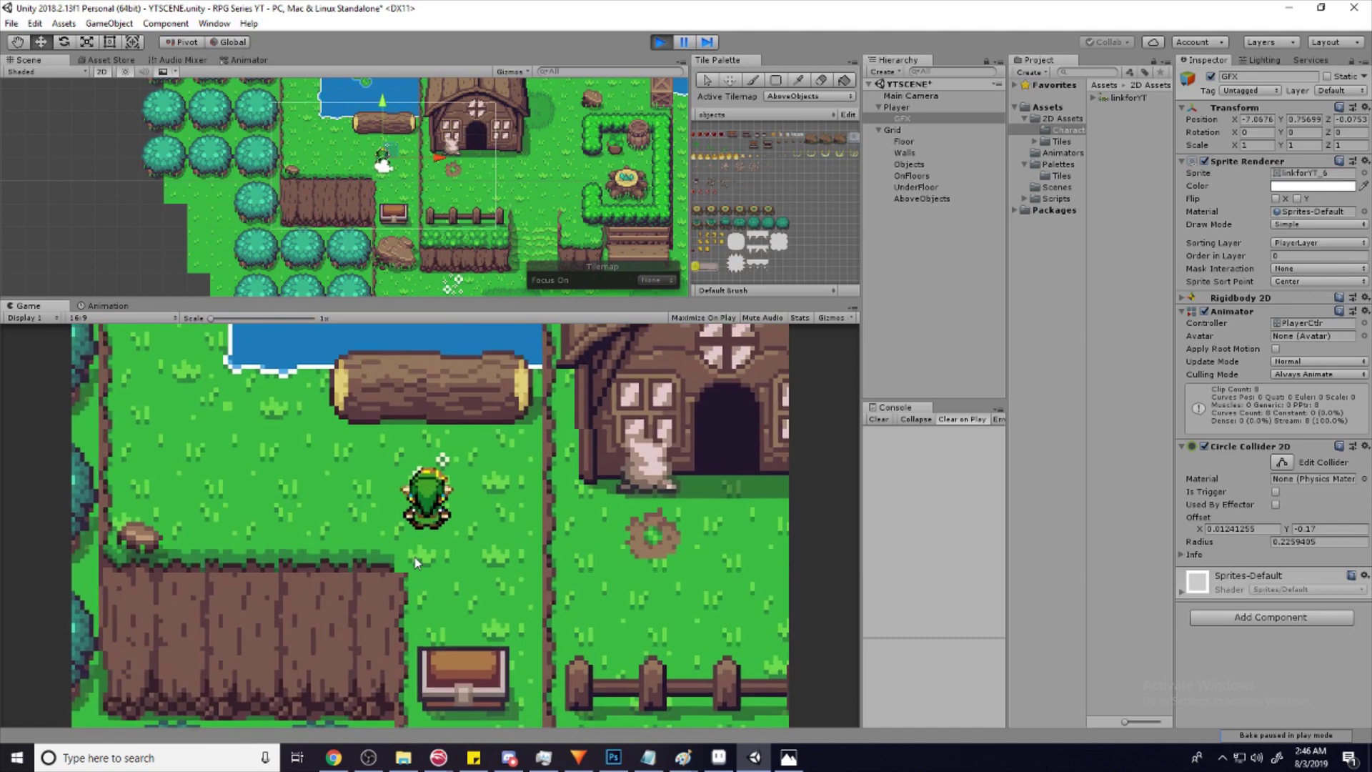